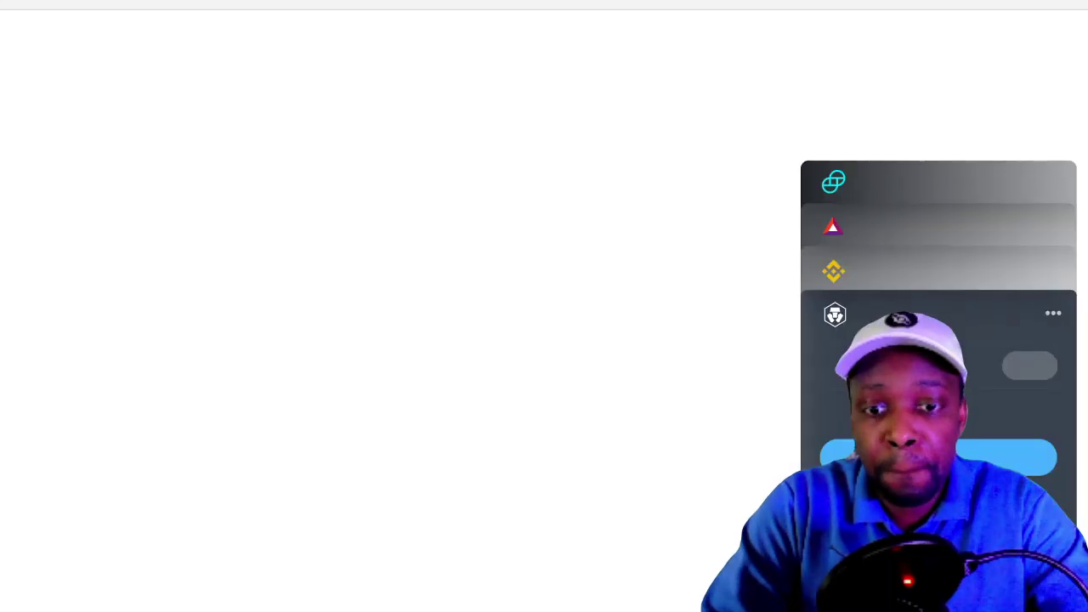
# Search the web for "solana price" and open CoinMarketCap's Solana price page
pyautogui.write('solana price')
pyautogui.press('Return')
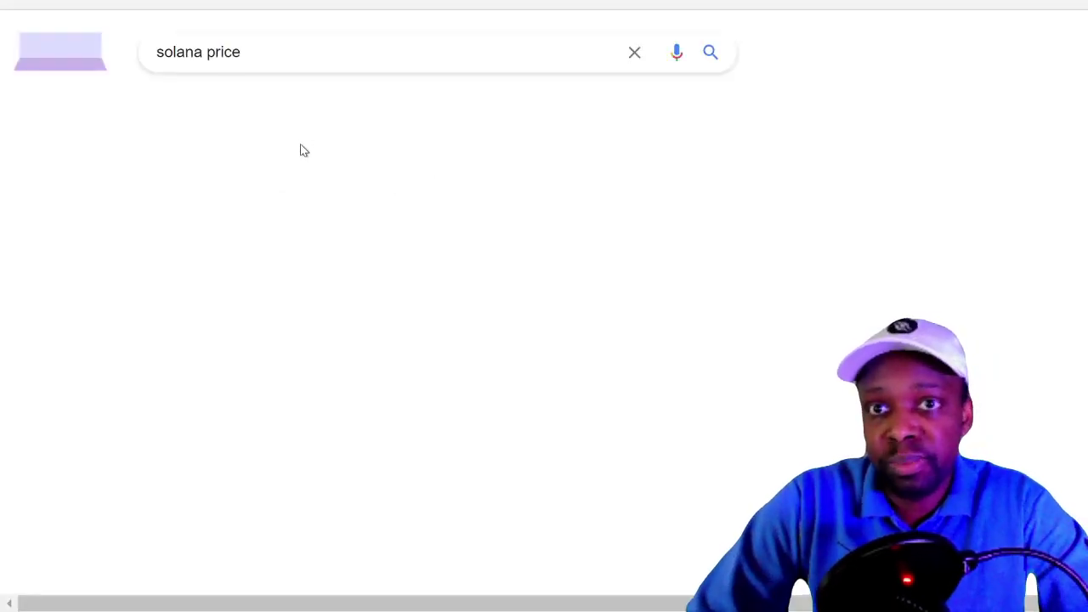
pyautogui.scroll(-3, 396, 318)
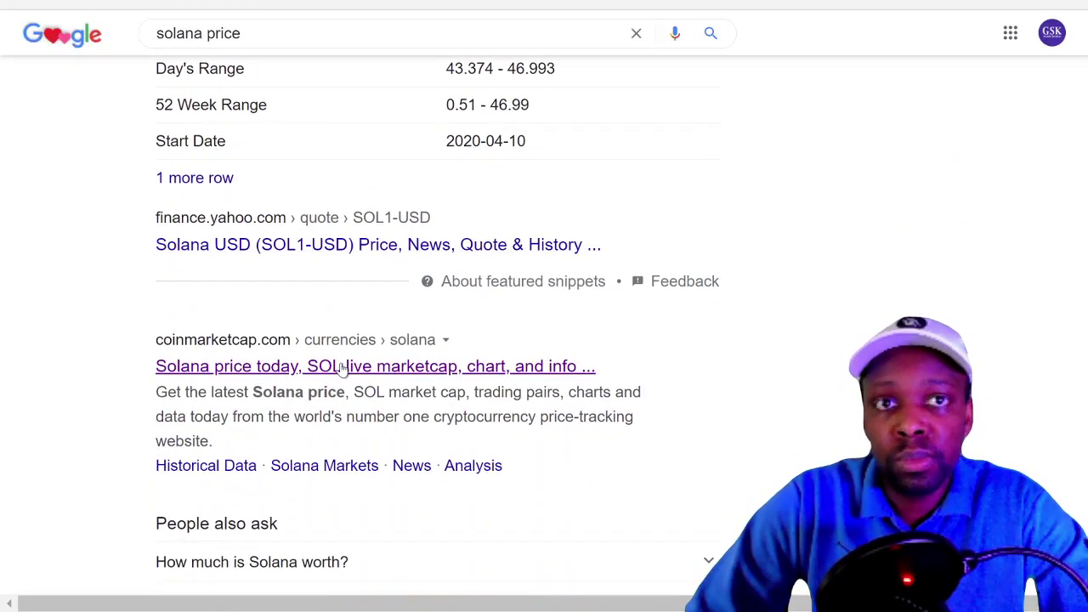
pyautogui.click(343, 367)
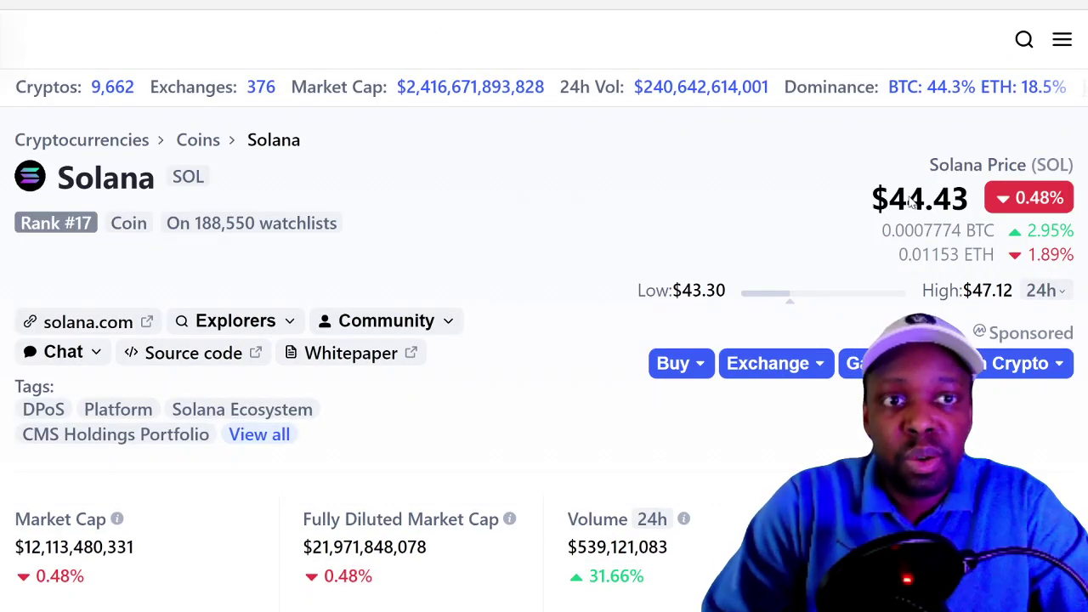
# Copy the current Solana price in dollars and submit it in a browser search
pyautogui.doubleClick(911, 198)
pyautogui.hotkey('ctrl', 'c')
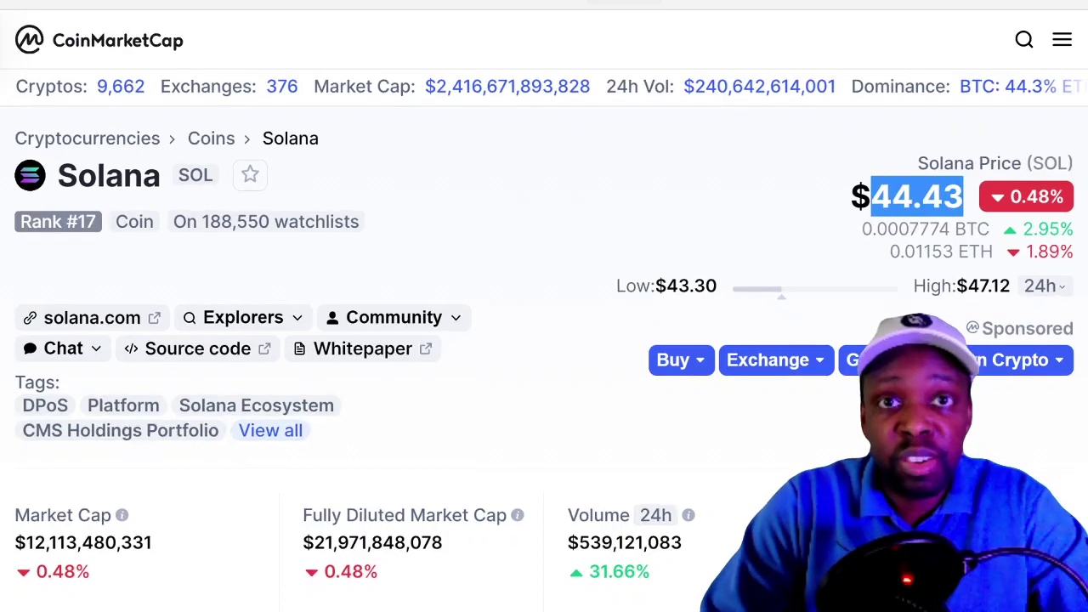
pyautogui.hotkey('ctrl', 'l')
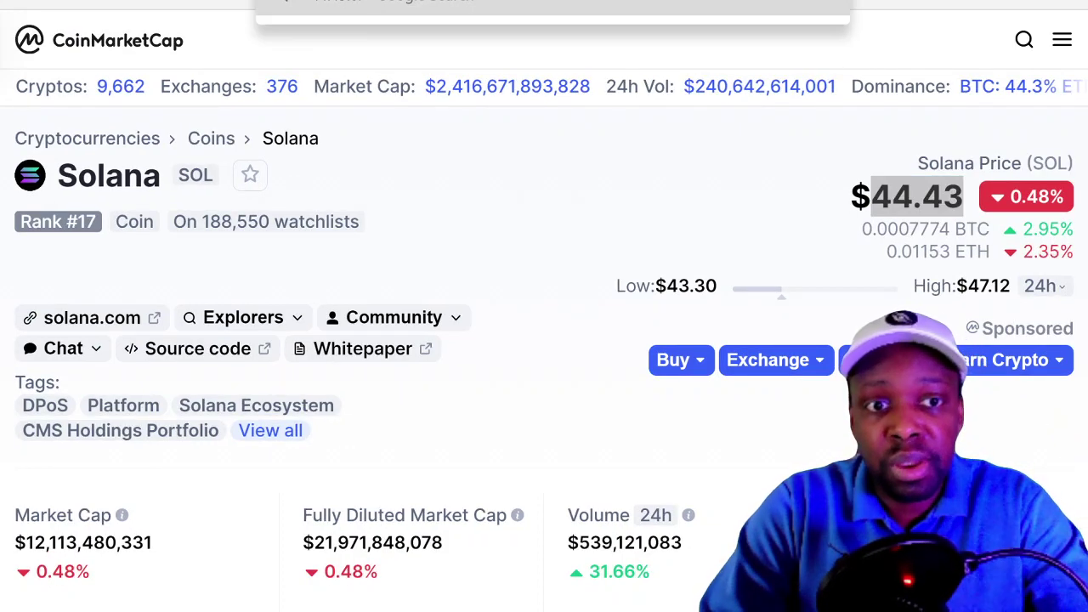
pyautogui.hotkey('ctrl', 'v')
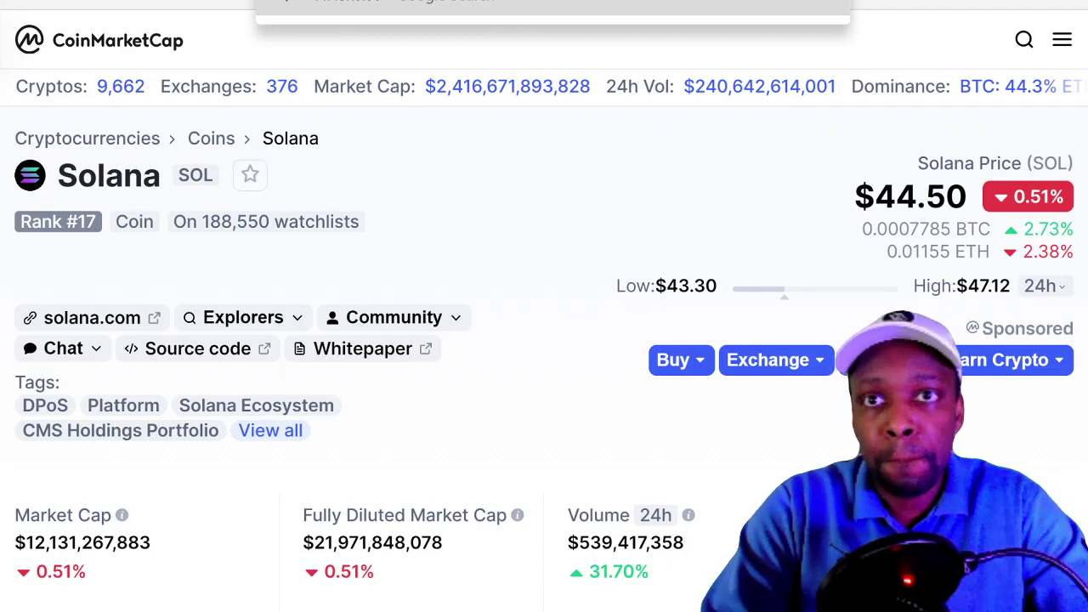
pyautogui.press('Return')
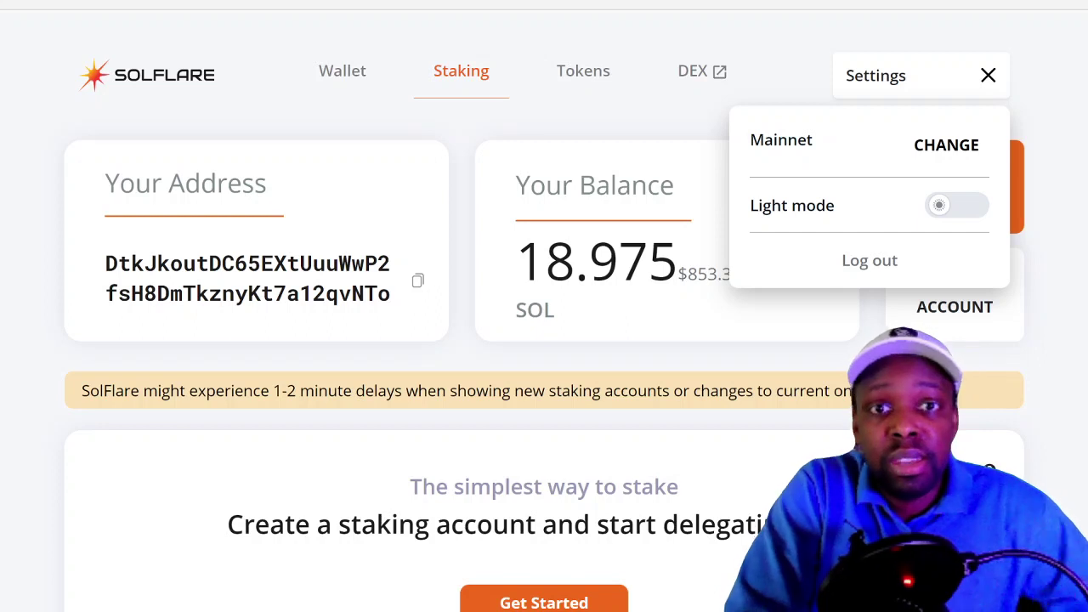
# On the SolFlare staking page, close the settings and examine the first page of the validators list
pyautogui.click(1041, 248)
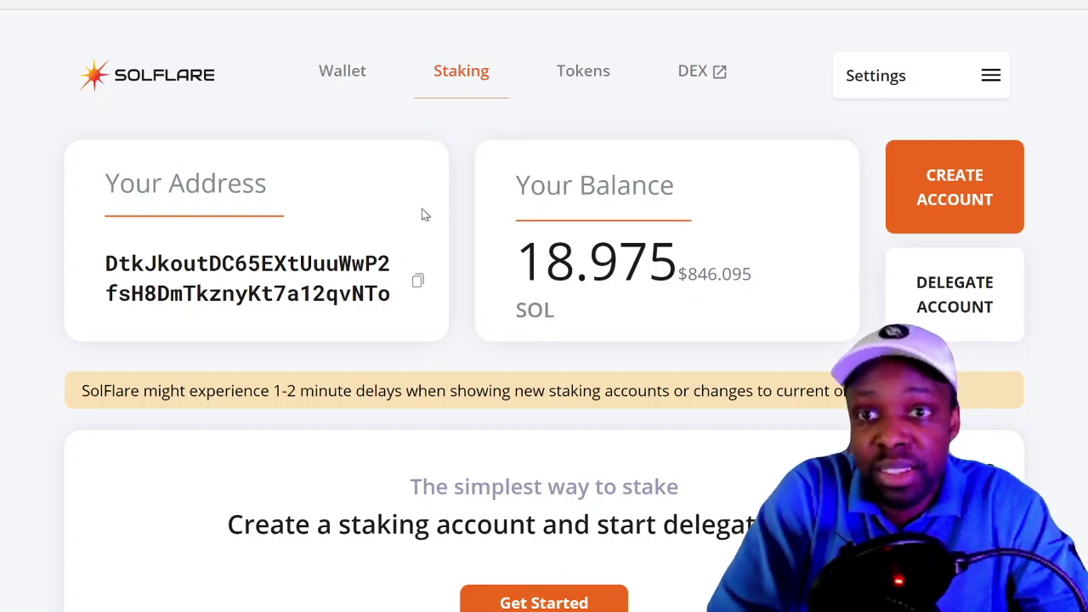
pyautogui.scroll(-3, 487, 234)
pyautogui.scroll(-3, 487, 234)
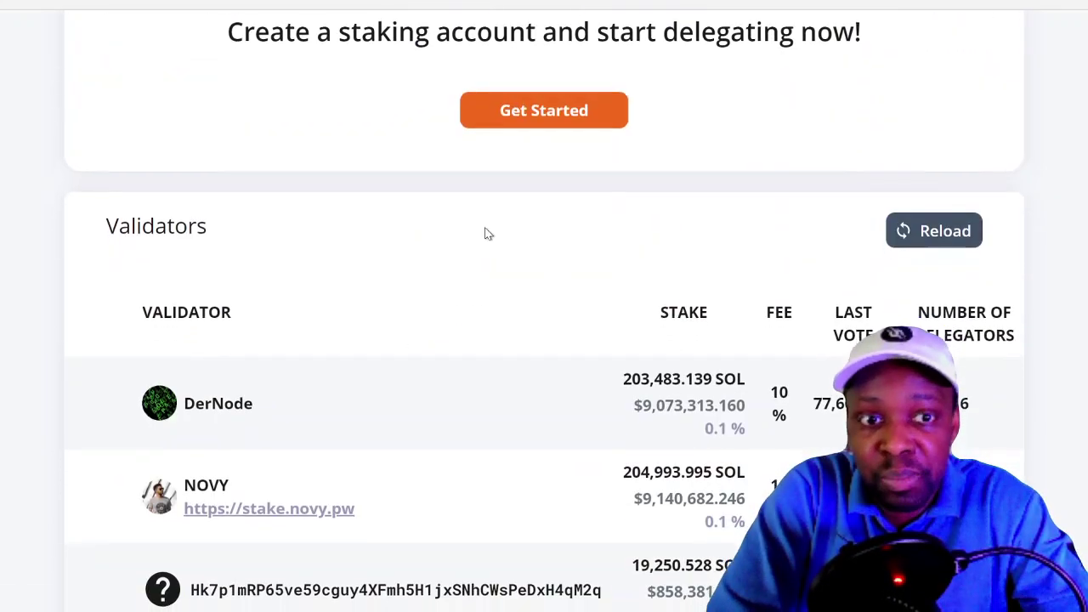
pyautogui.scroll(1, 487, 234)
pyautogui.scroll(-1, 487, 234)
pyautogui.scroll(1, 487, 234)
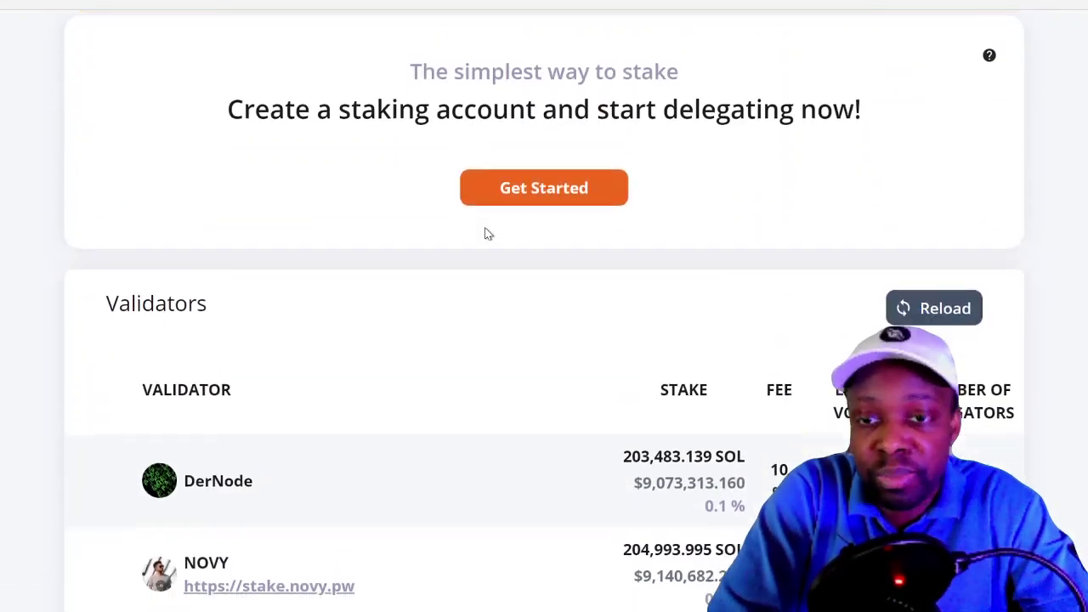
pyautogui.scroll(-6, 487, 234)
pyautogui.scroll(4, 487, 233)
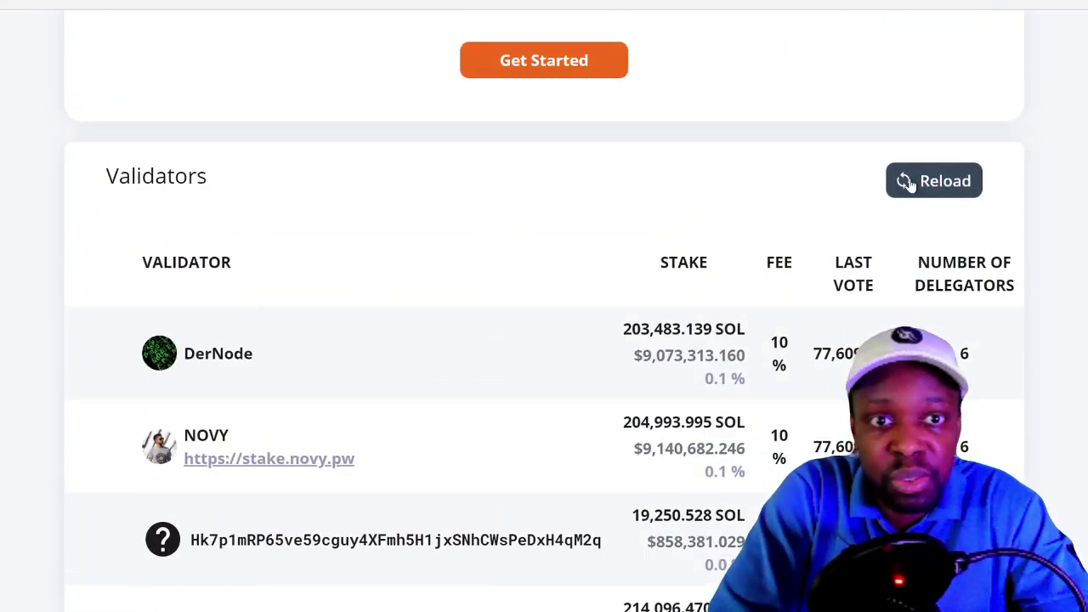
pyautogui.scroll(-2, 783, 226)
pyautogui.scroll(-6, 783, 227)
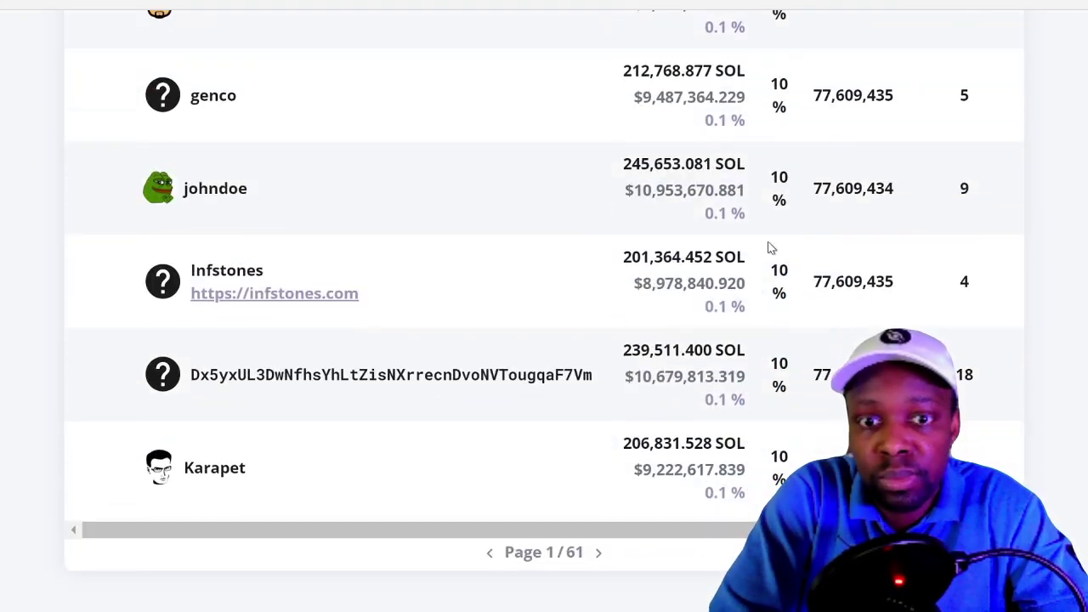
pyautogui.scroll(13, 770, 246)
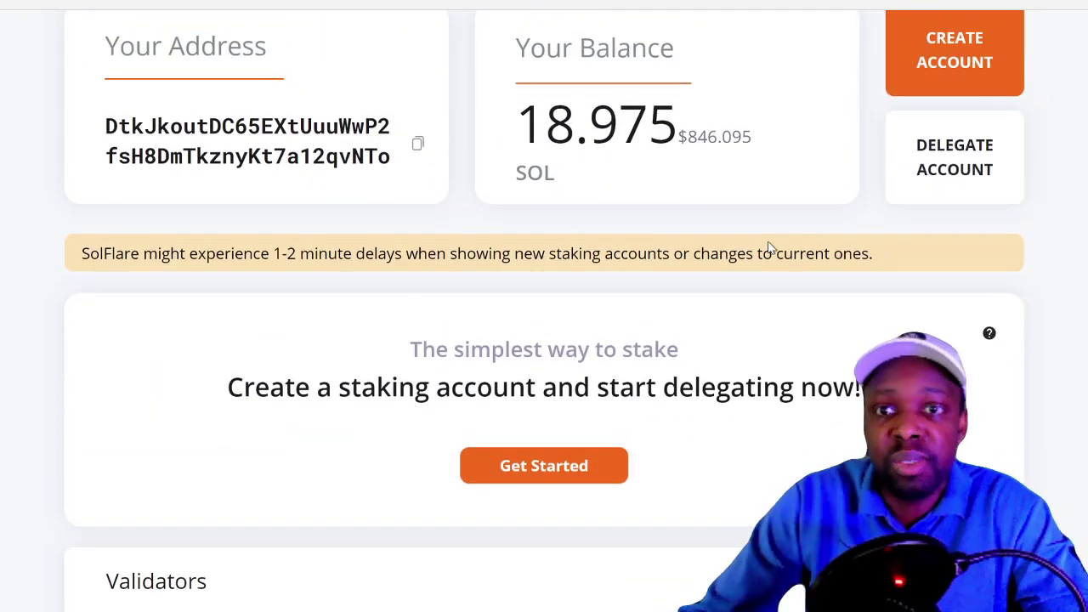
pyautogui.scroll(2, 717, 304)
pyautogui.scroll(-3, 649, 399)
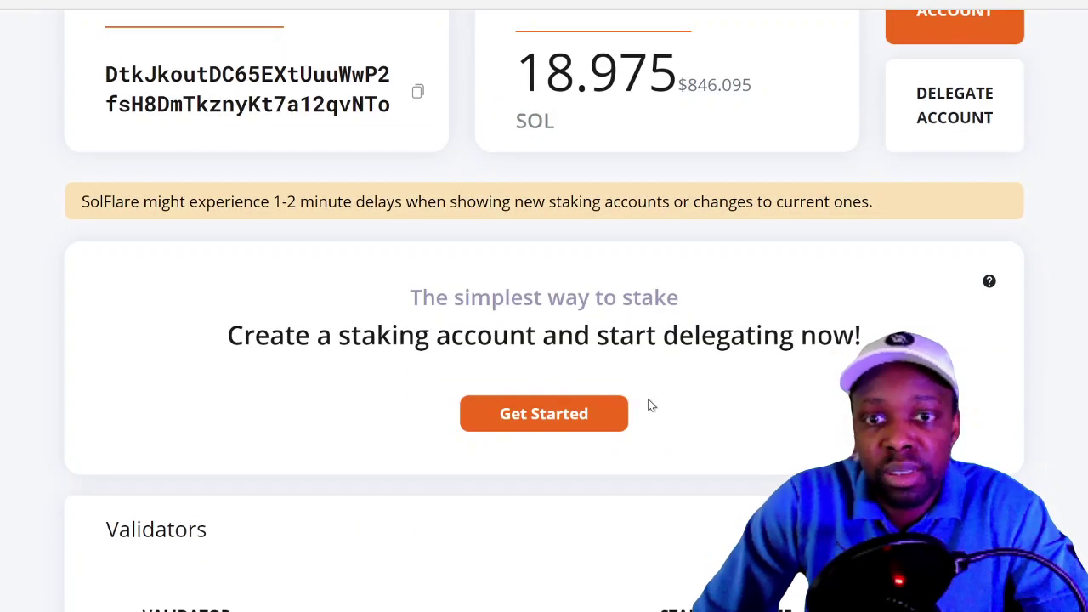
# Copy the wallet's SOL balance, start creating a staking account, and set the deposit amount to 18.97 SOL
pyautogui.click(564, 414)
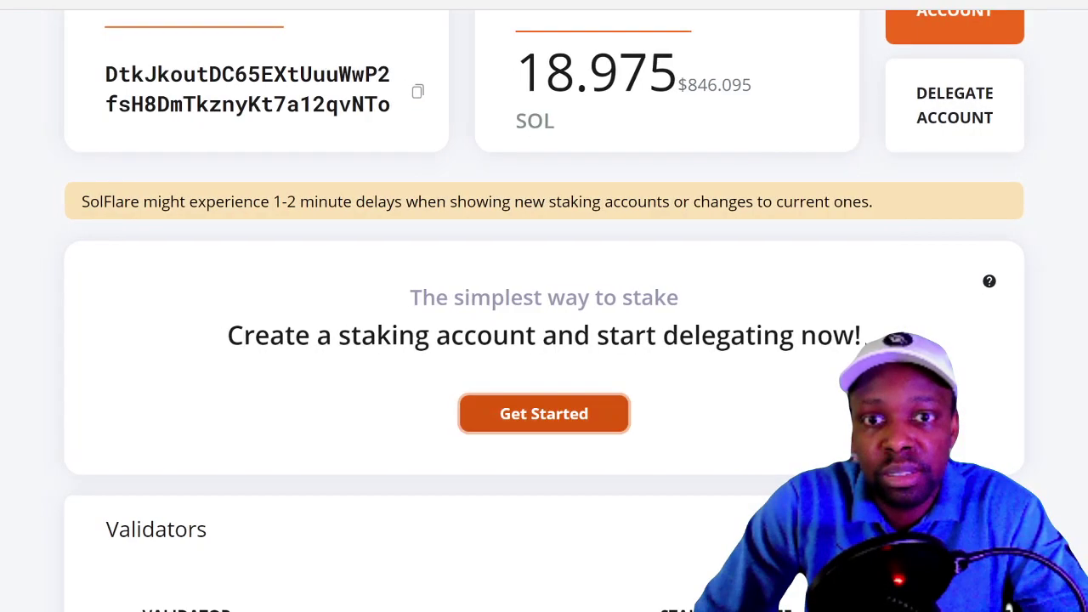
pyautogui.scroll(3, 544, 312)
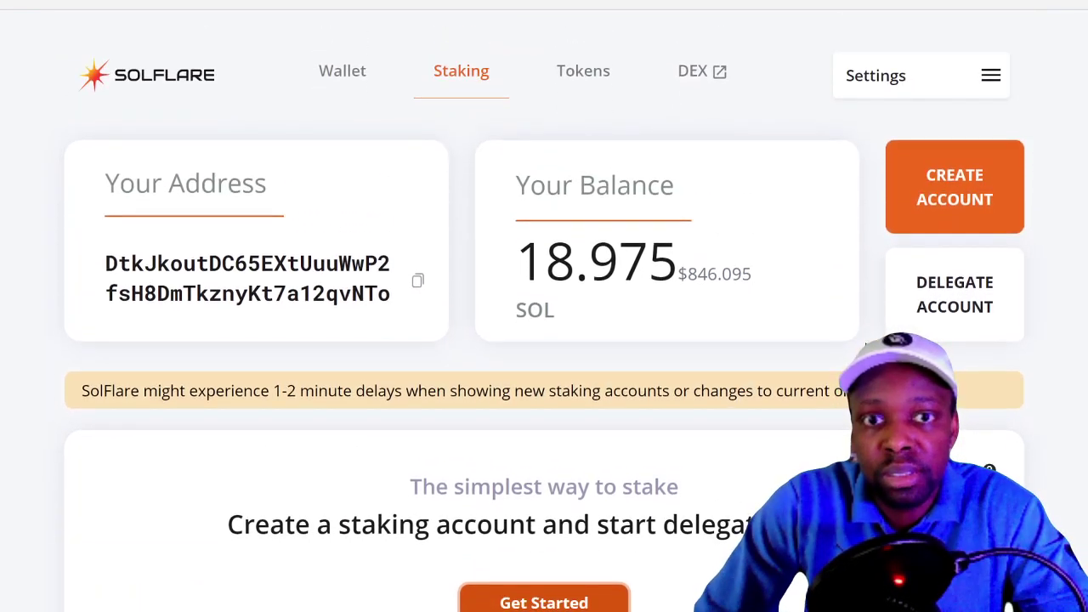
pyautogui.doubleClick(567, 249)
pyautogui.hotkey('ctrl', 'c')
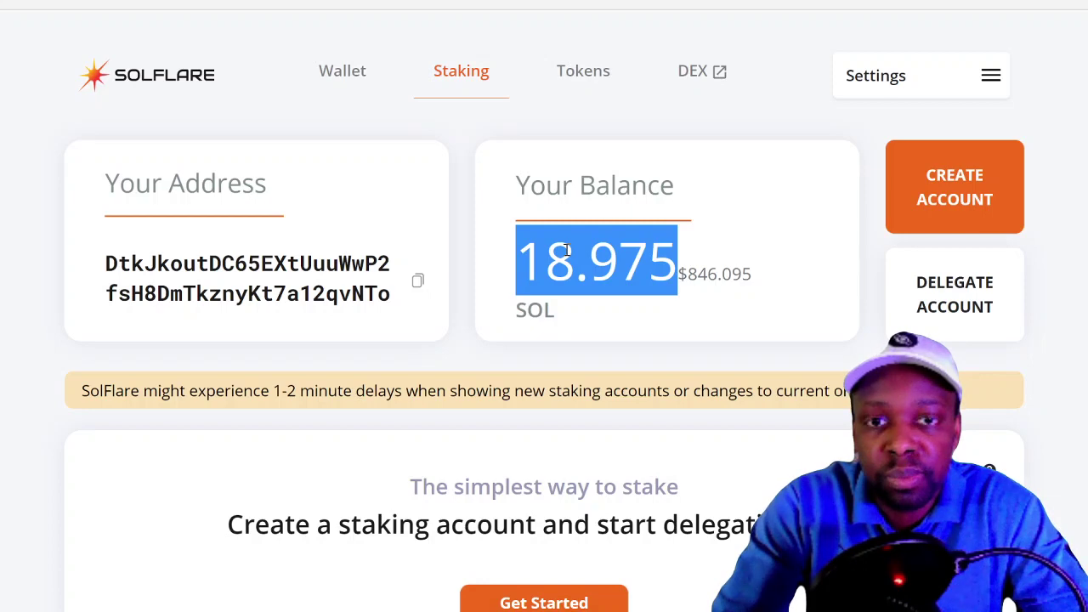
pyautogui.scroll(-3, 567, 249)
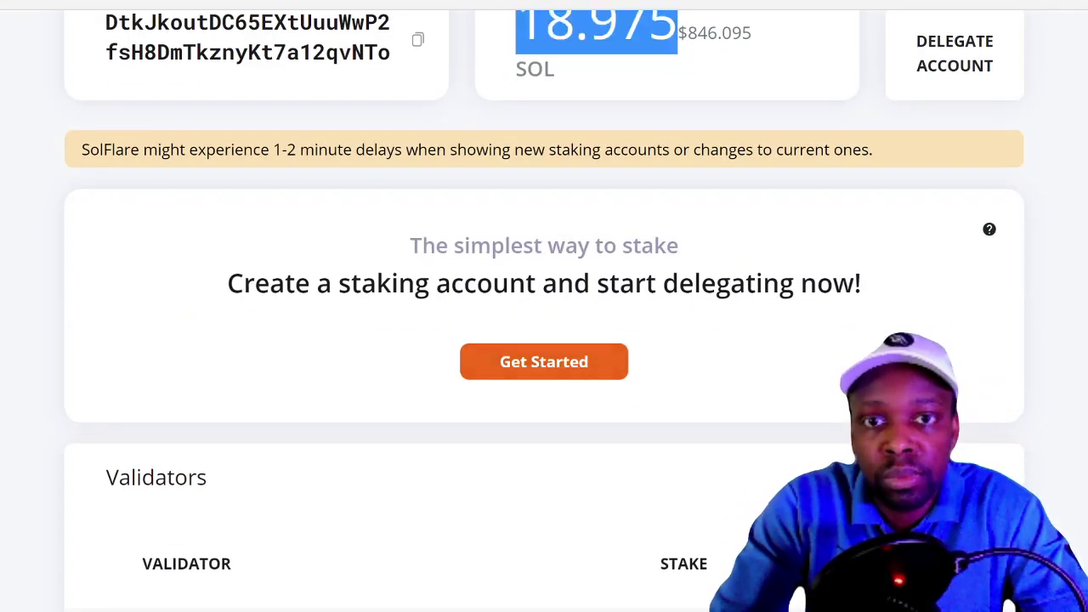
pyautogui.click(576, 379)
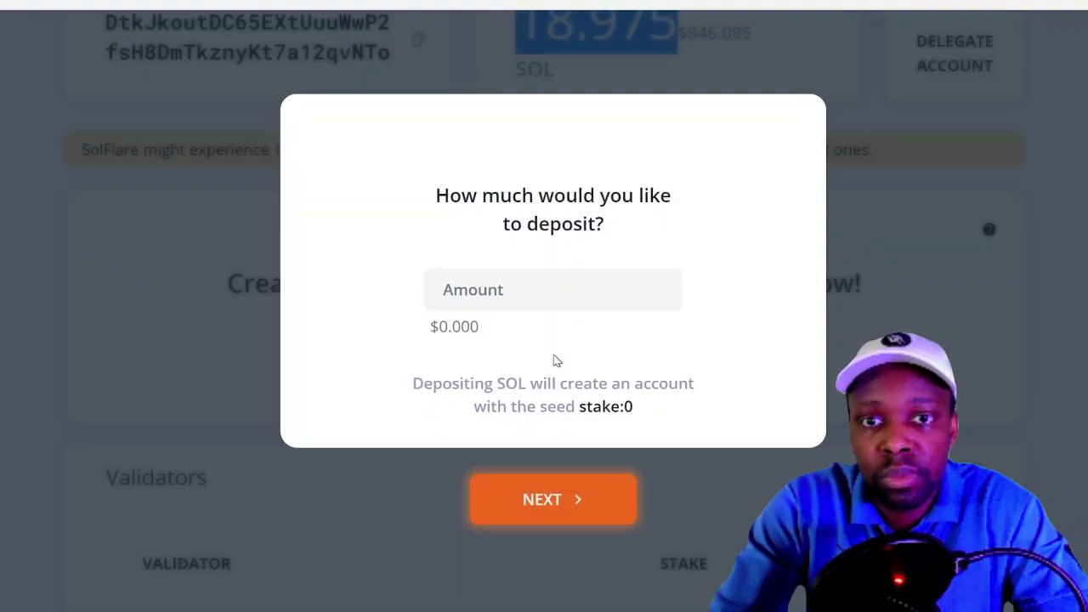
pyautogui.hotkey('ctrl', 'v')
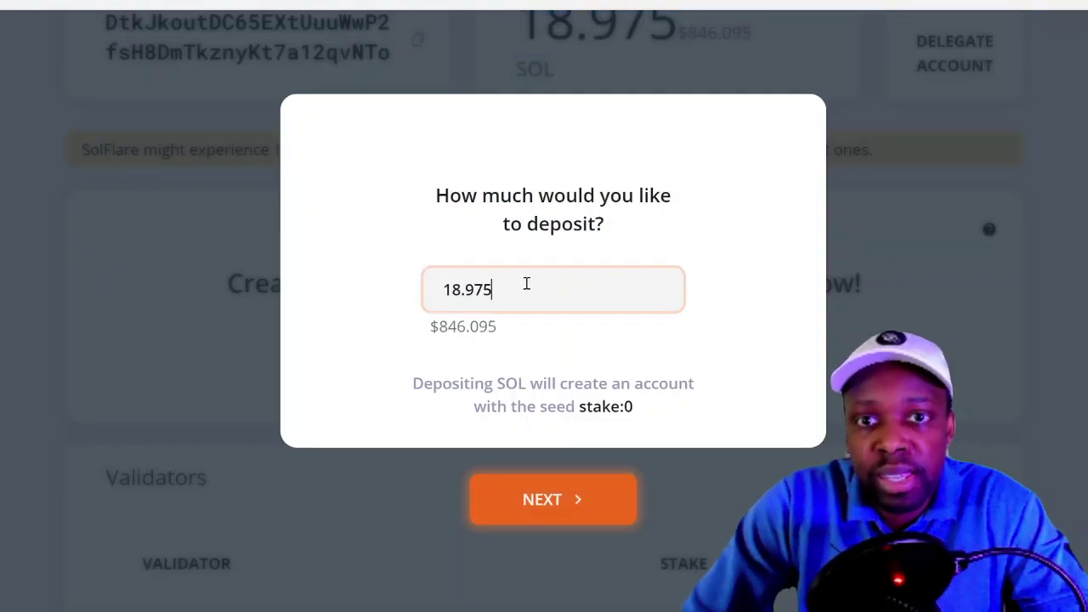
pyautogui.press('BackSpace')
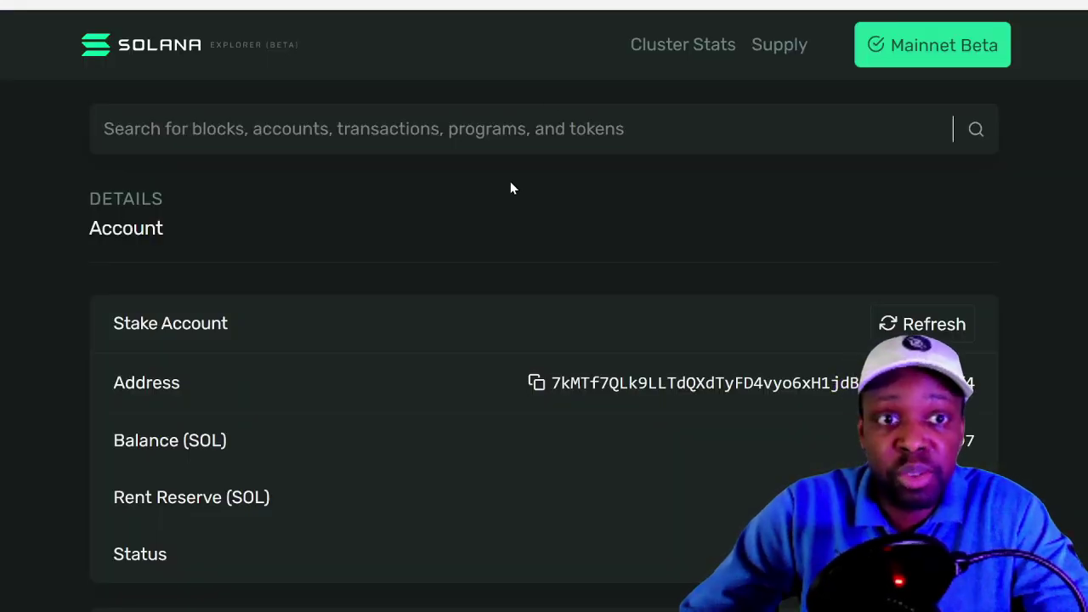
# In Solana Explorer, examine the stake account's balance, rent reserve, delegation status and authority addresses
pyautogui.scroll(-1, 510, 182)
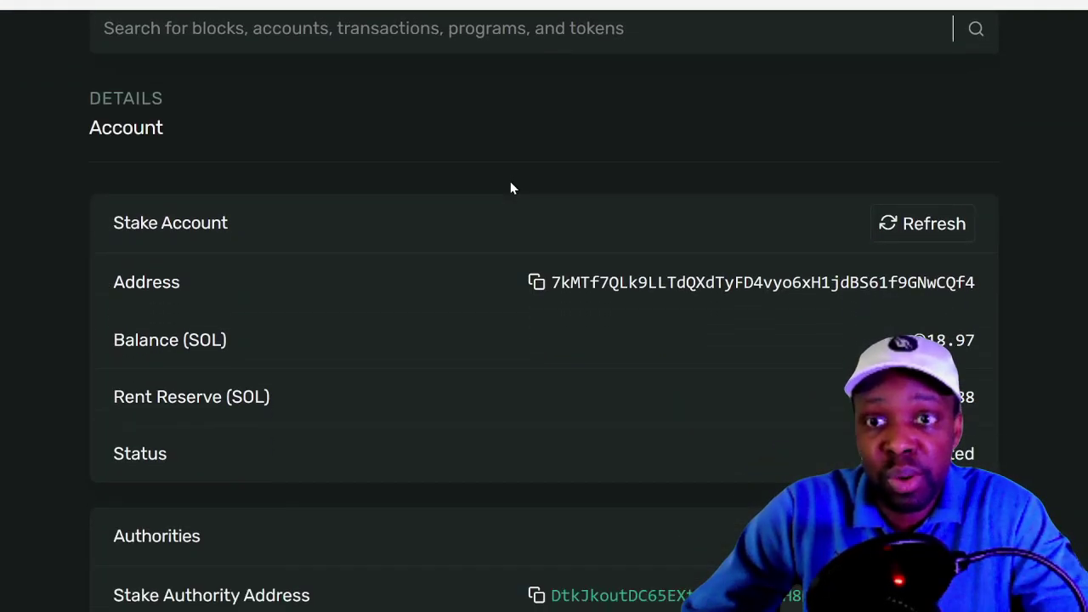
pyautogui.doubleClick(942, 340)
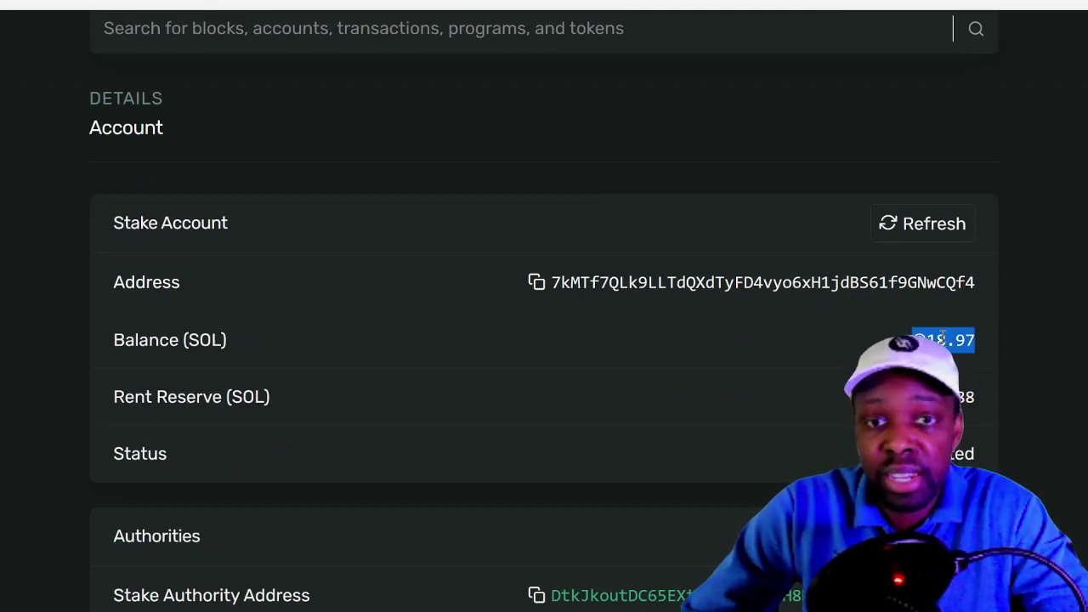
pyautogui.scroll(-1, 942, 340)
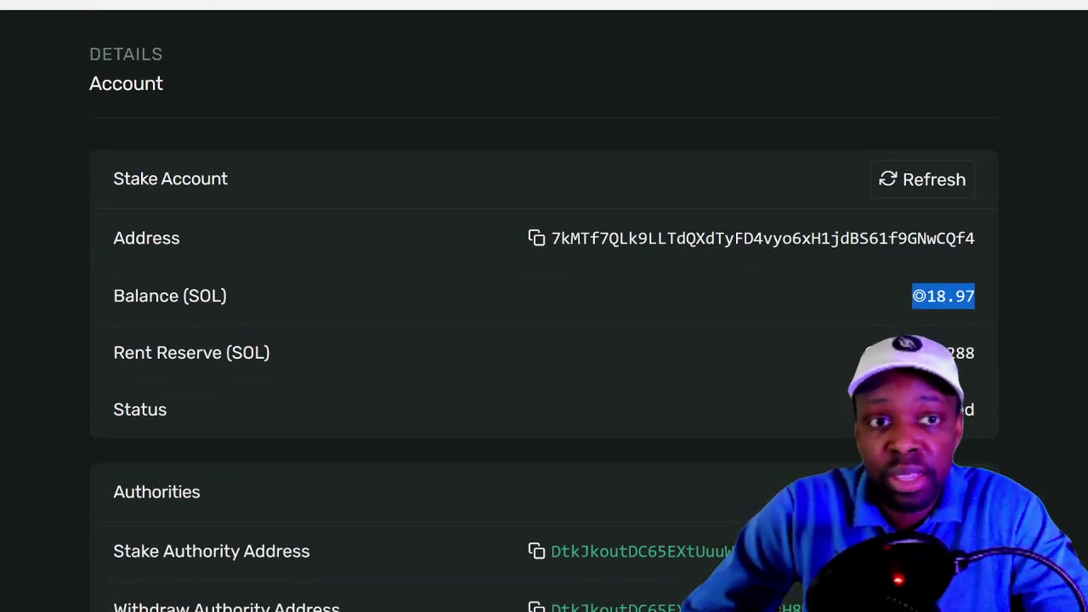
pyautogui.click(943, 340)
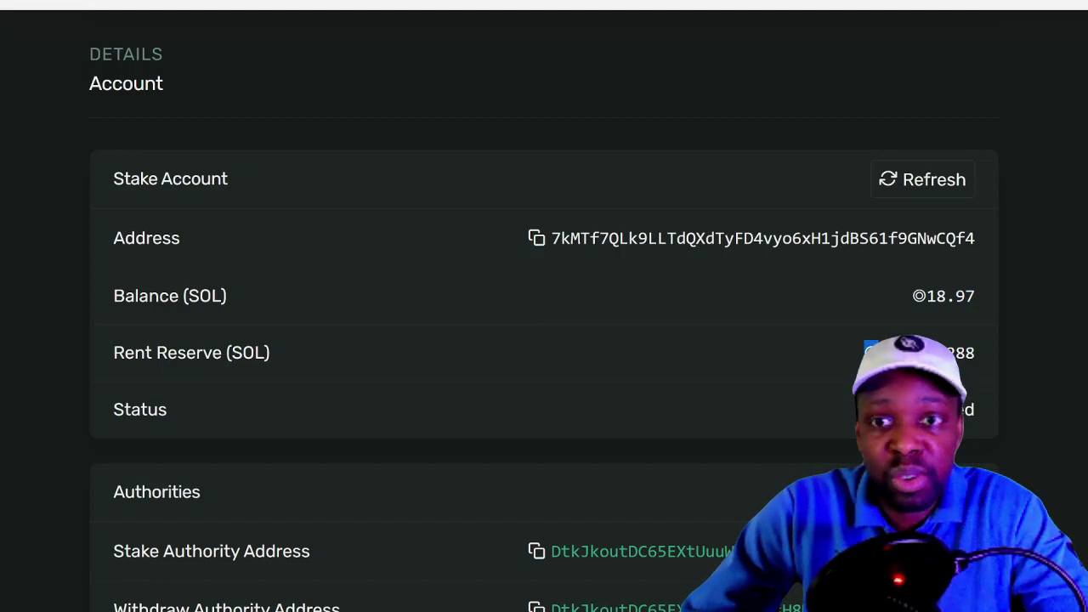
pyautogui.doubleClick(944, 353)
pyautogui.scroll(-2, 914, 315)
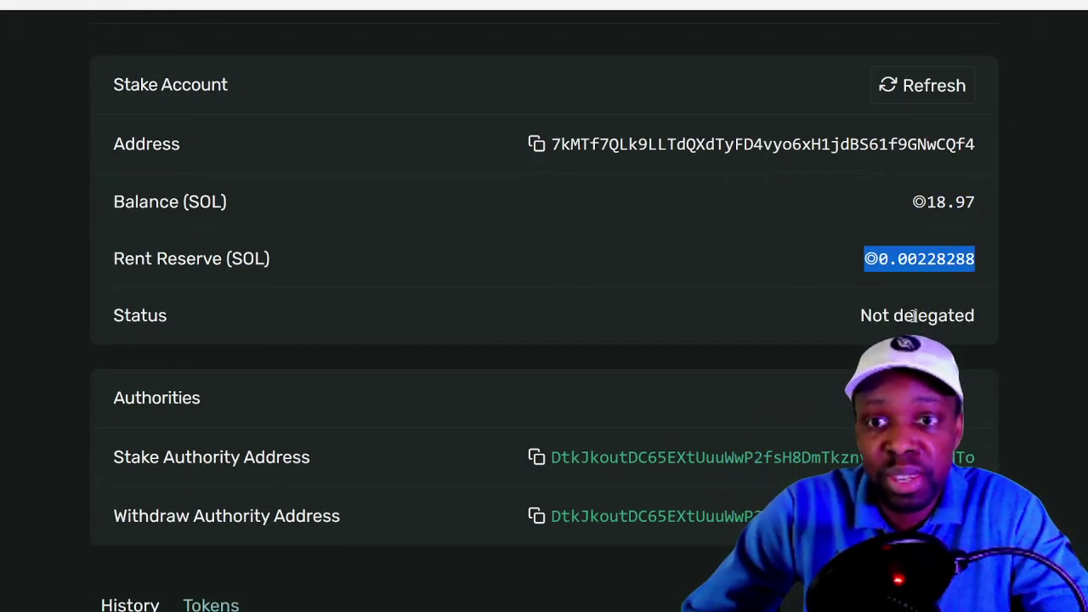
pyautogui.scroll(-2, 914, 315)
pyautogui.scroll(-3, 914, 322)
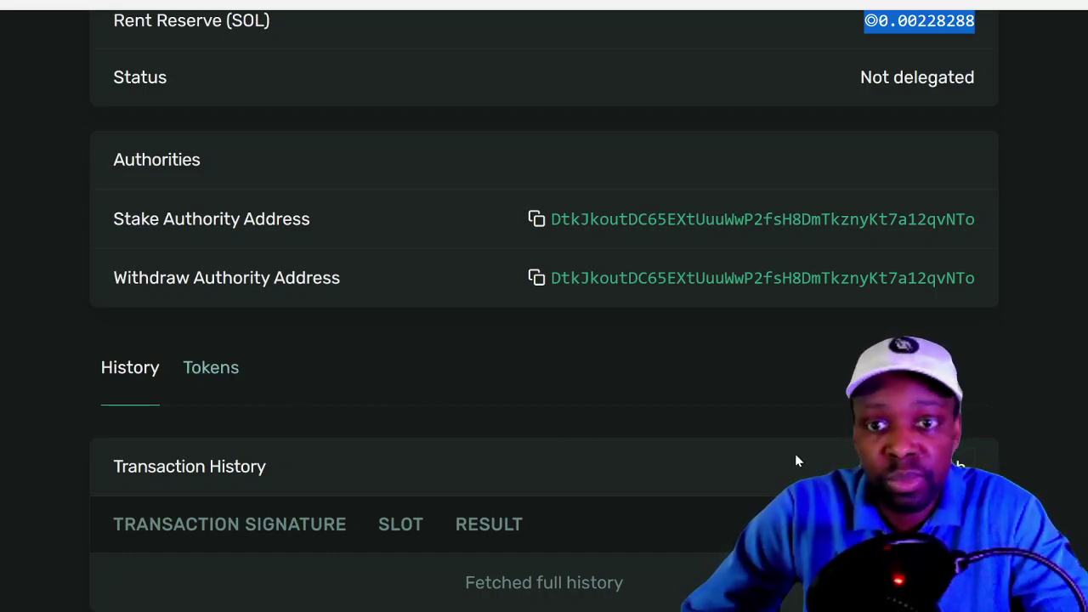
# Check the stake account's token holdings and its transaction history
pyautogui.click(219, 378)
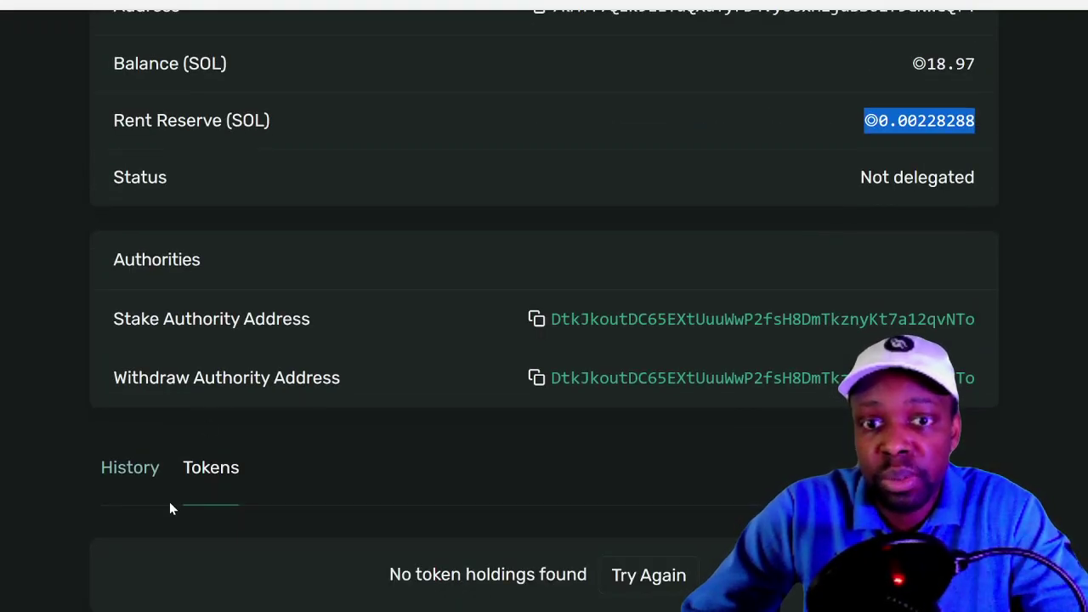
pyautogui.click(140, 476)
pyautogui.scroll(-1, 138, 499)
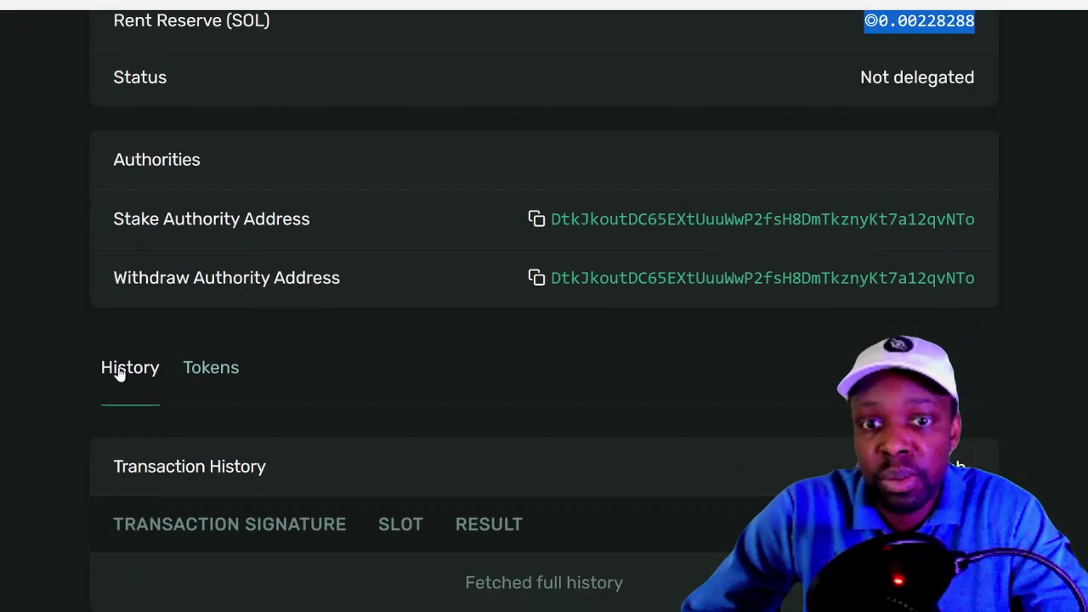
pyautogui.scroll(3, 52, 323)
pyautogui.scroll(2, 53, 321)
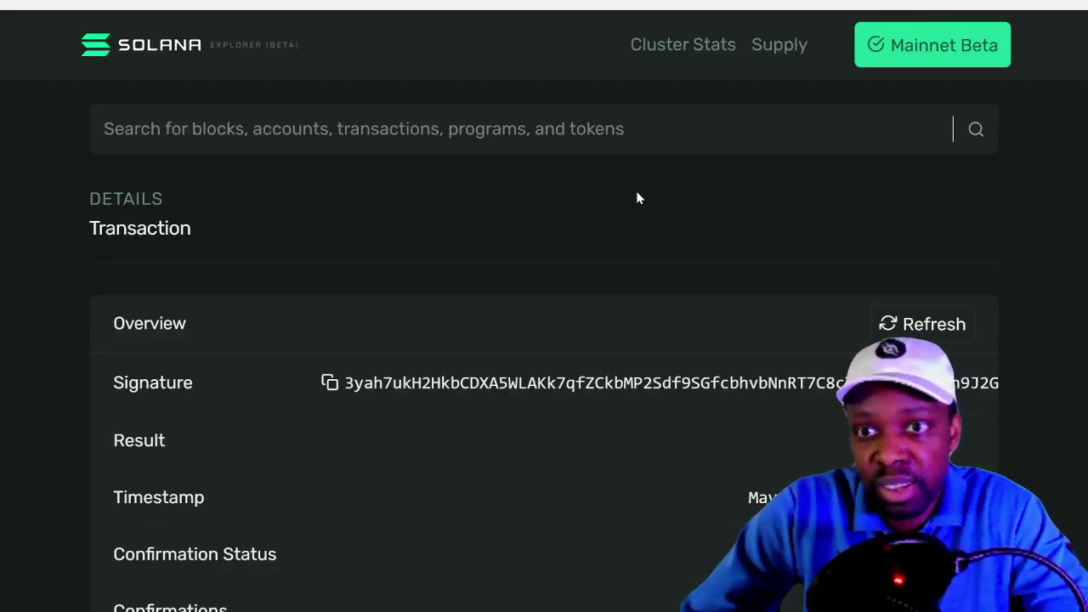
# Review the deposit transaction's overview and its account inputs, including the balance changes and details
pyautogui.scroll(-2, 636, 190)
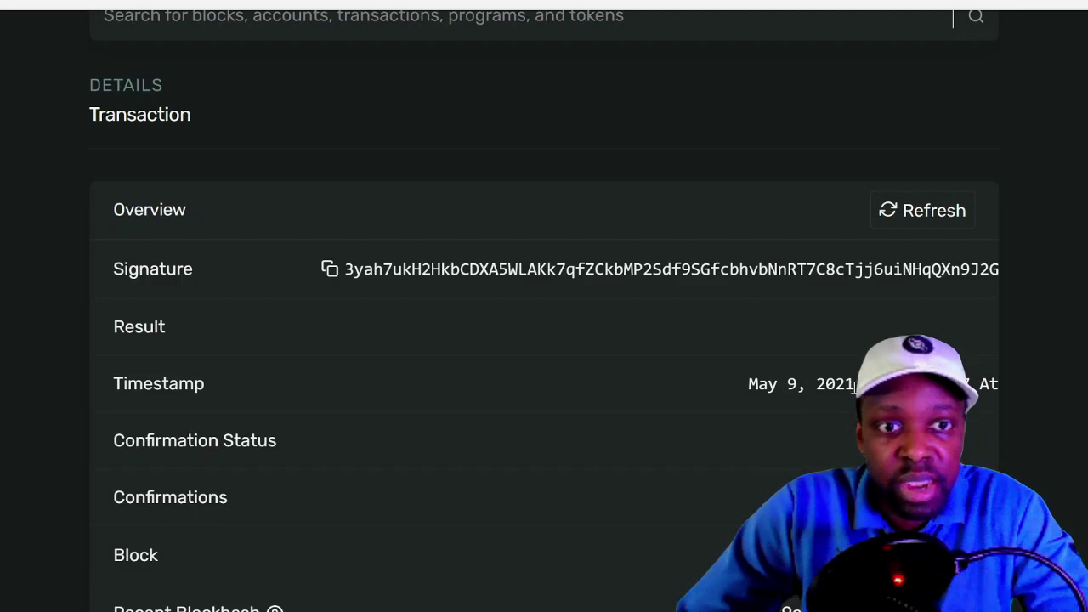
pyautogui.scroll(-4, 795, 403)
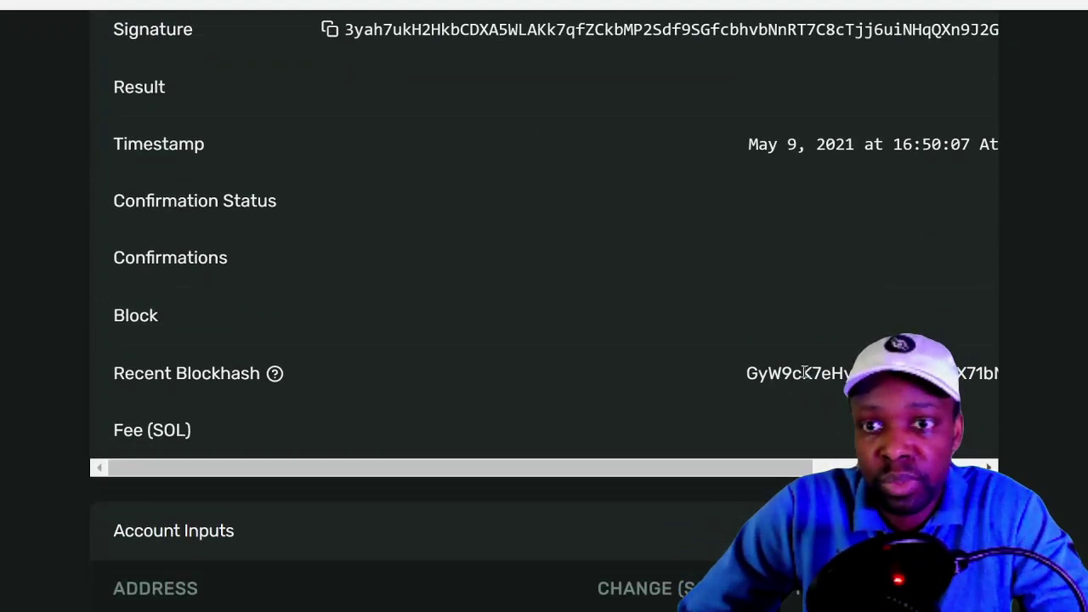
pyautogui.scroll(-3, 803, 374)
pyautogui.scroll(-1, 789, 433)
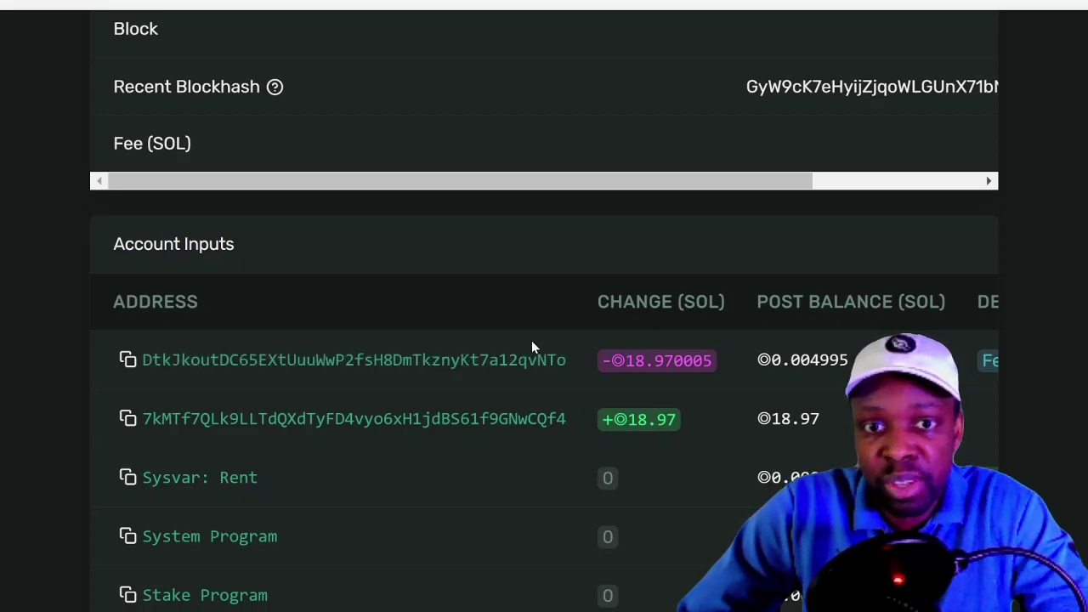
pyautogui.scroll(-2, 786, 427)
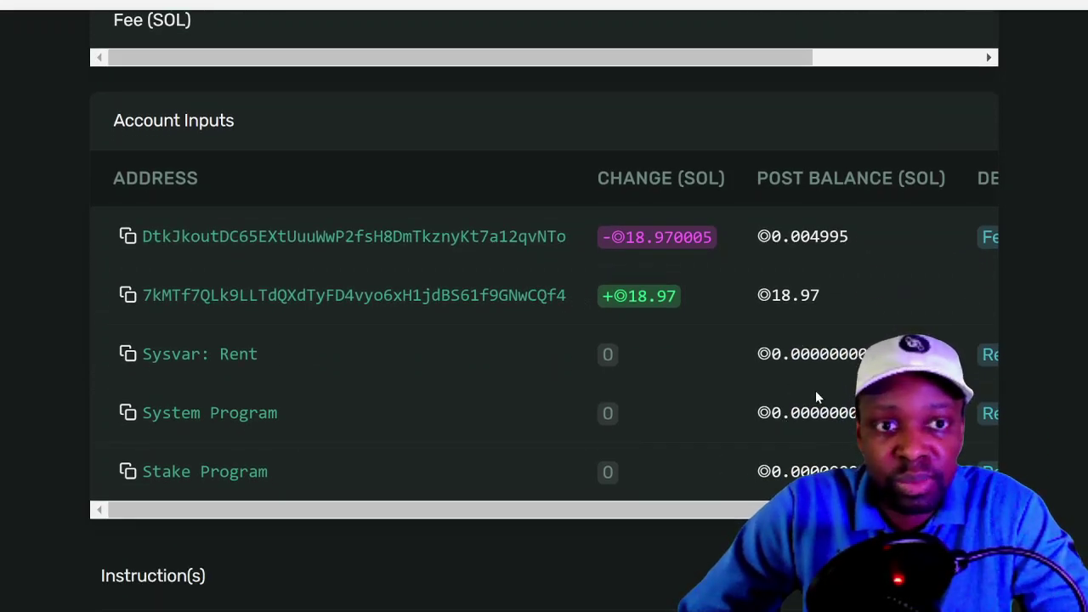
pyautogui.hscroll(3, 701, 434)
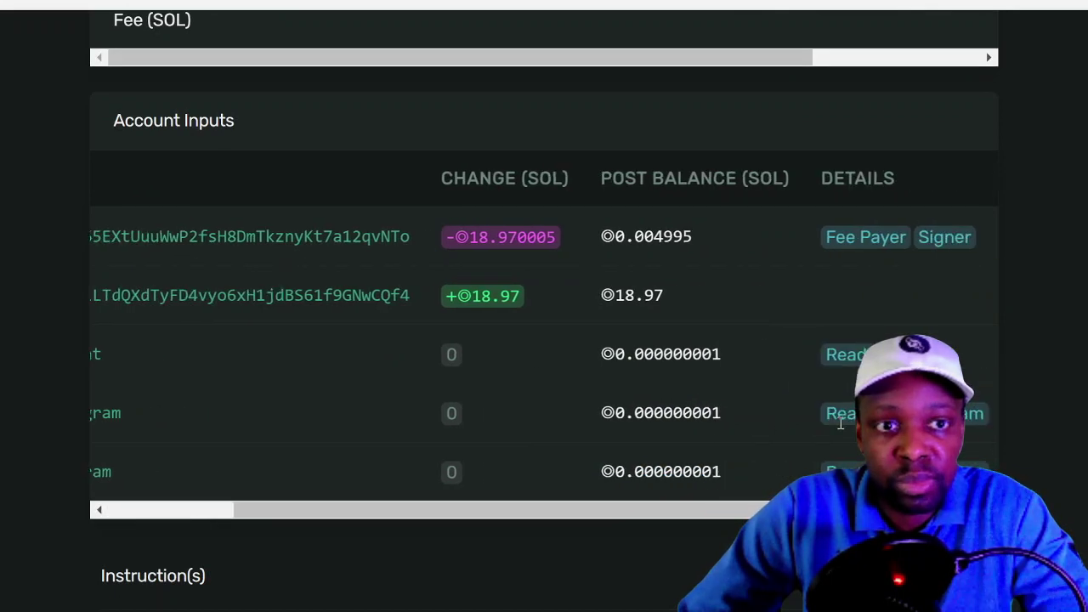
# Review the transaction's instructions for creating the account with a seed and initializing the stake
pyautogui.hscroll(-3, 701, 435)
pyautogui.scroll(-5, 701, 435)
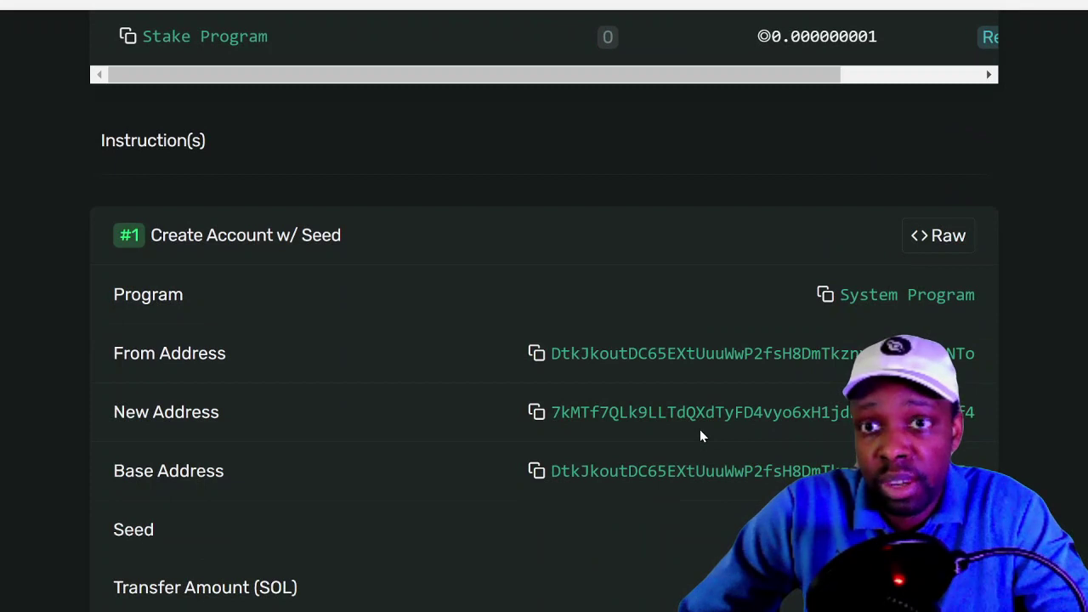
pyautogui.scroll(-3, 701, 436)
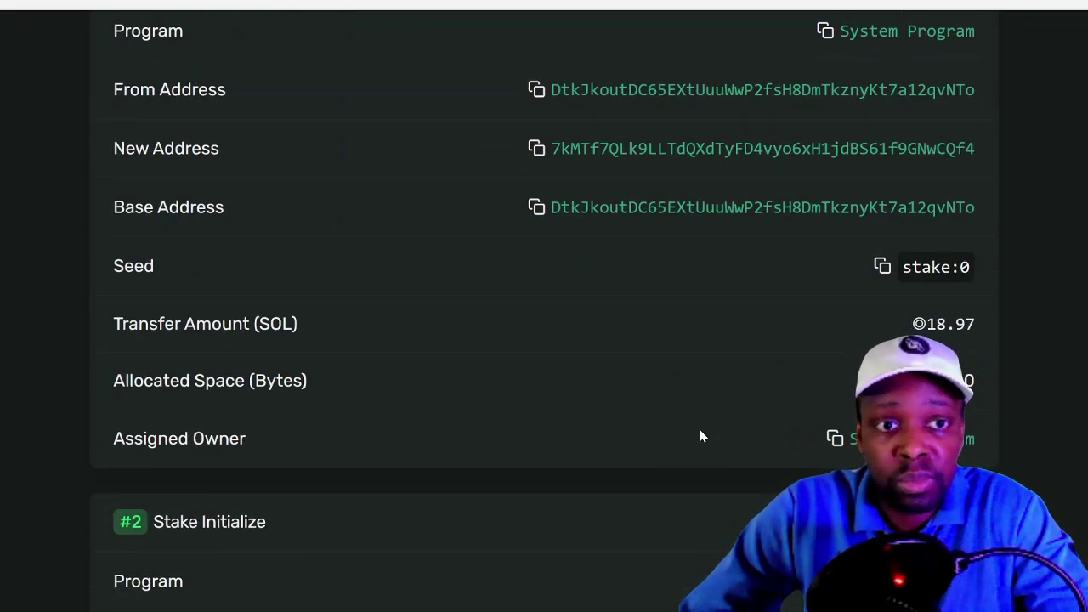
pyautogui.scroll(-2, 701, 436)
pyautogui.scroll(-3, 701, 433)
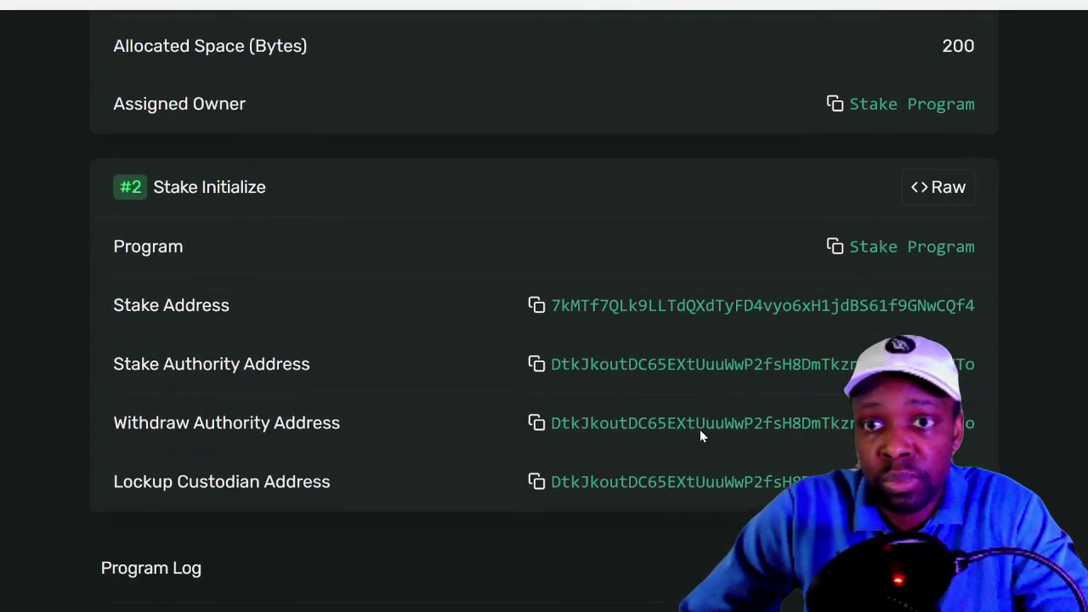
pyautogui.scroll(-2, 700, 436)
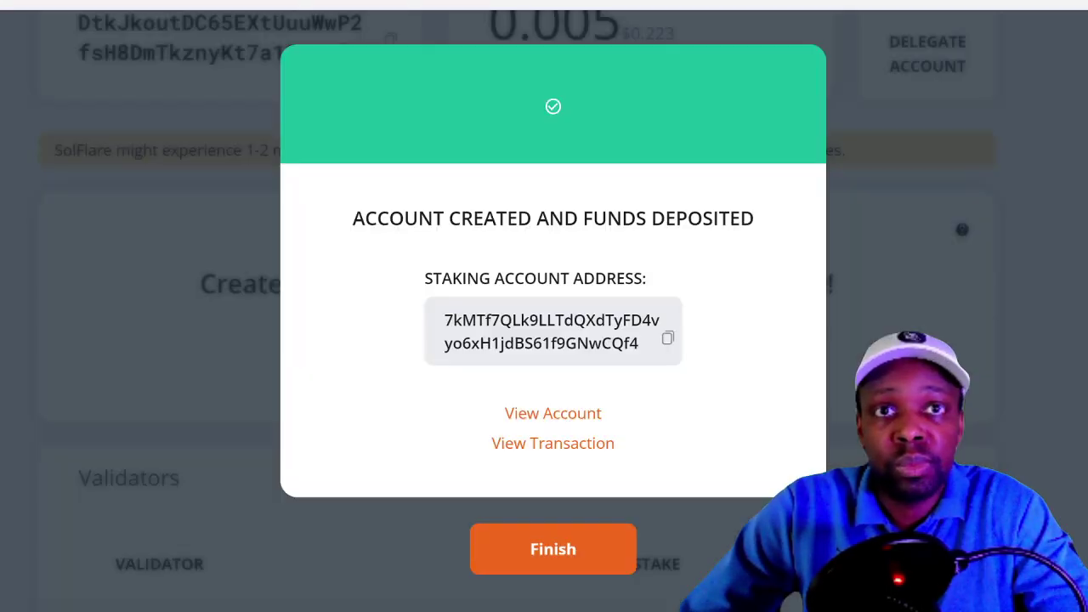
# Back in SolFlare, finish the staking account creation and check the remaining wallet balance in SOL and dollars
pyautogui.click(571, 546)
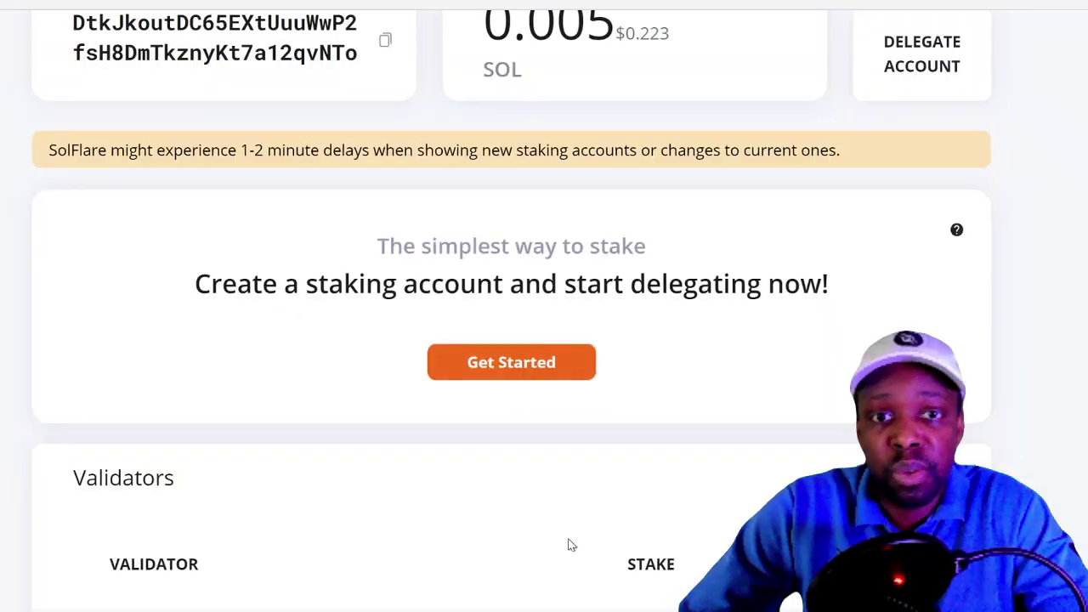
pyautogui.scroll(-3, 572, 546)
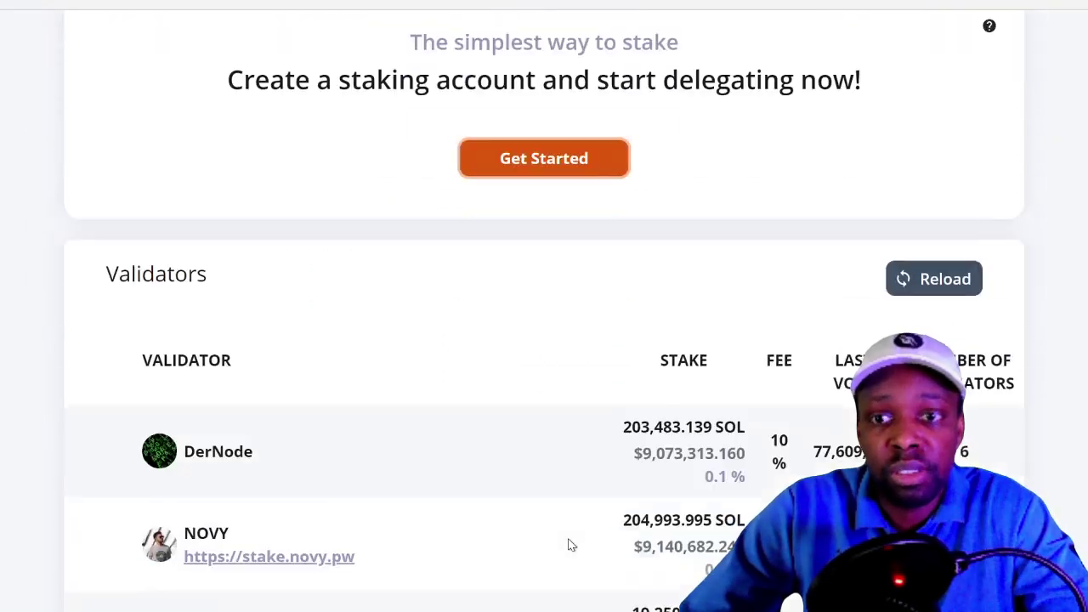
pyautogui.scroll(4, 571, 545)
pyautogui.scroll(2, 571, 546)
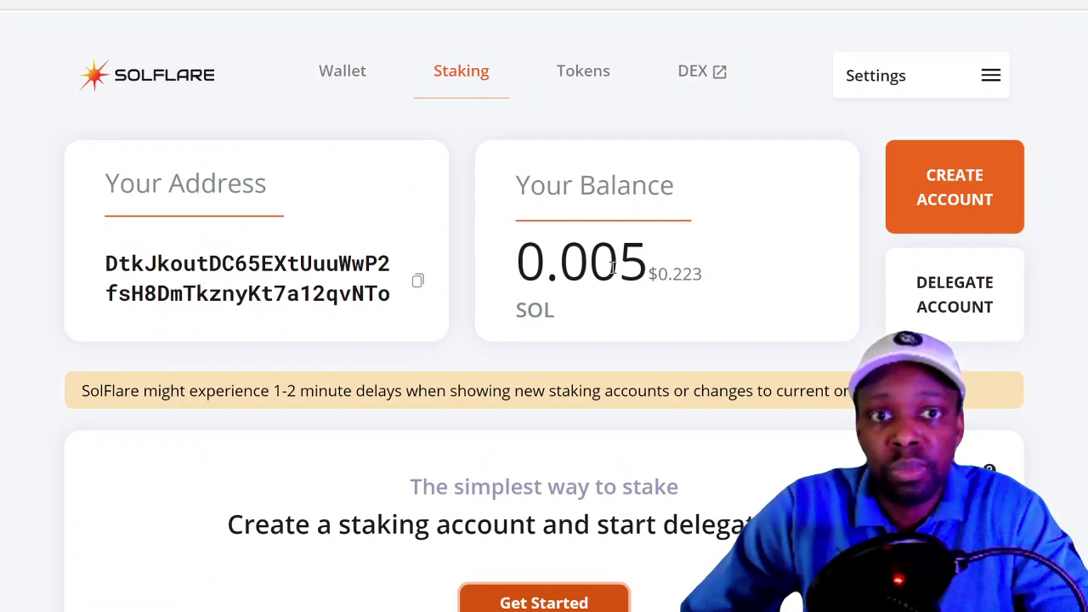
pyautogui.doubleClick(684, 274)
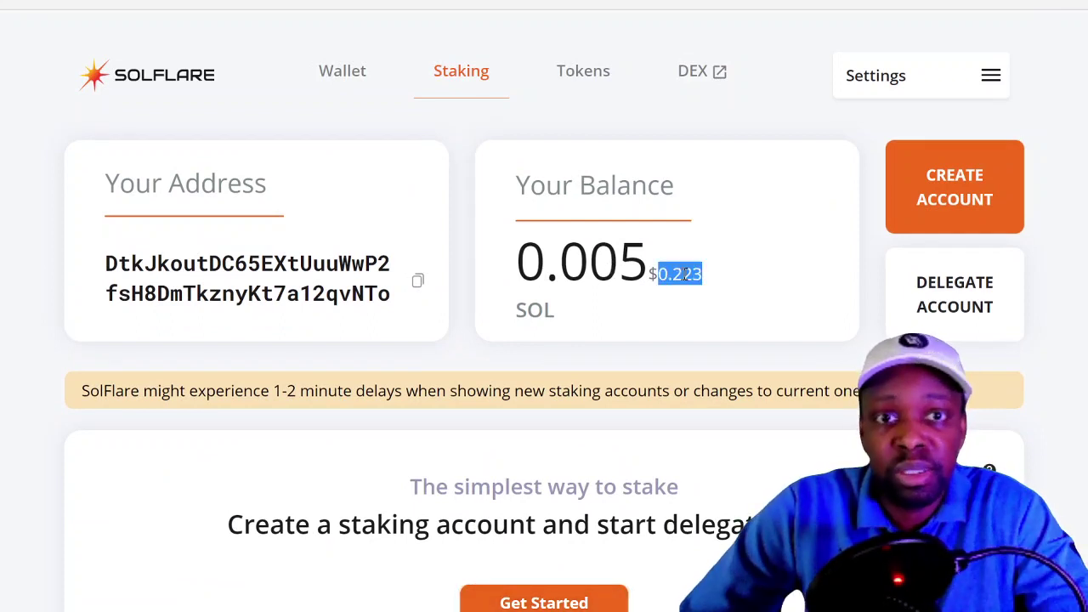
pyautogui.doubleClick(614, 264)
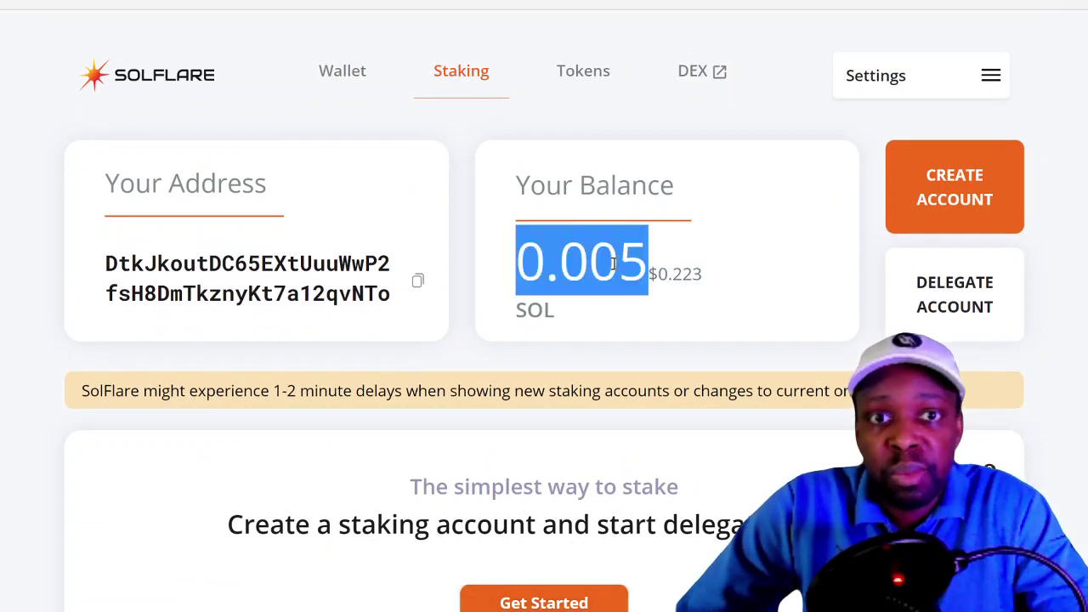
pyautogui.click(663, 361)
pyautogui.scroll(-5, 663, 361)
pyautogui.scroll(-2, 663, 360)
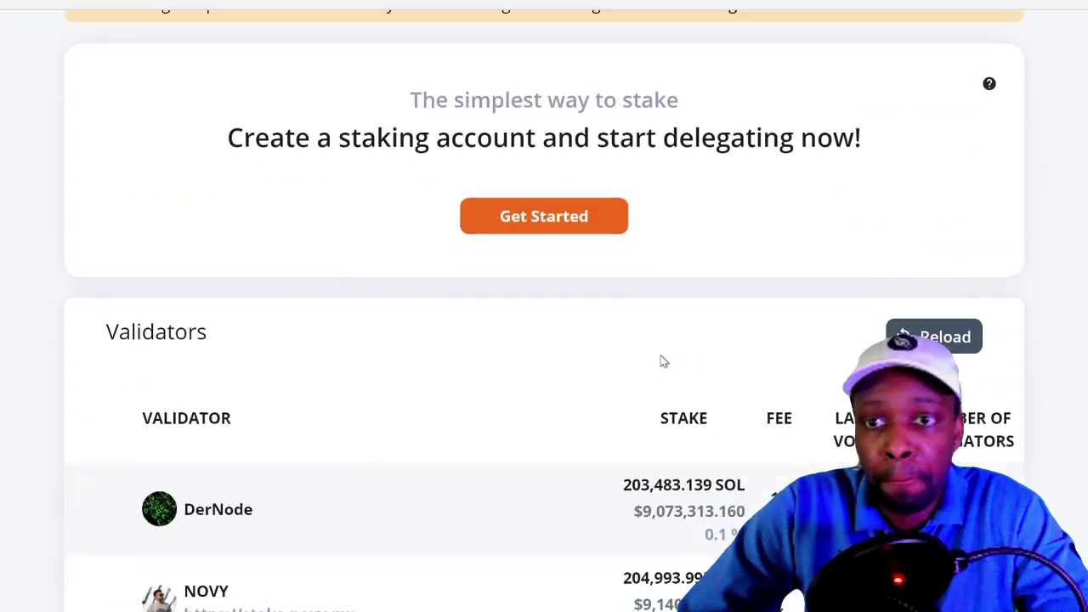
pyautogui.scroll(5, 663, 360)
pyautogui.scroll(1, 663, 360)
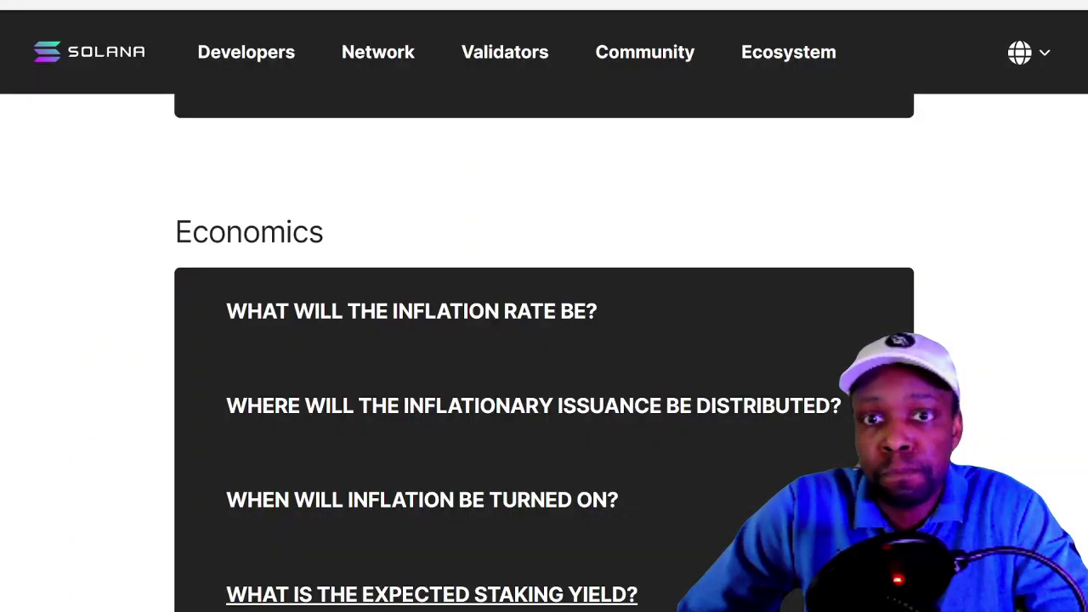
# In the Solana staking FAQ, open the answer to "How do I stake my tokens?" and read it
pyautogui.scroll(-2, 308, 228)
pyautogui.scroll(8, 307, 228)
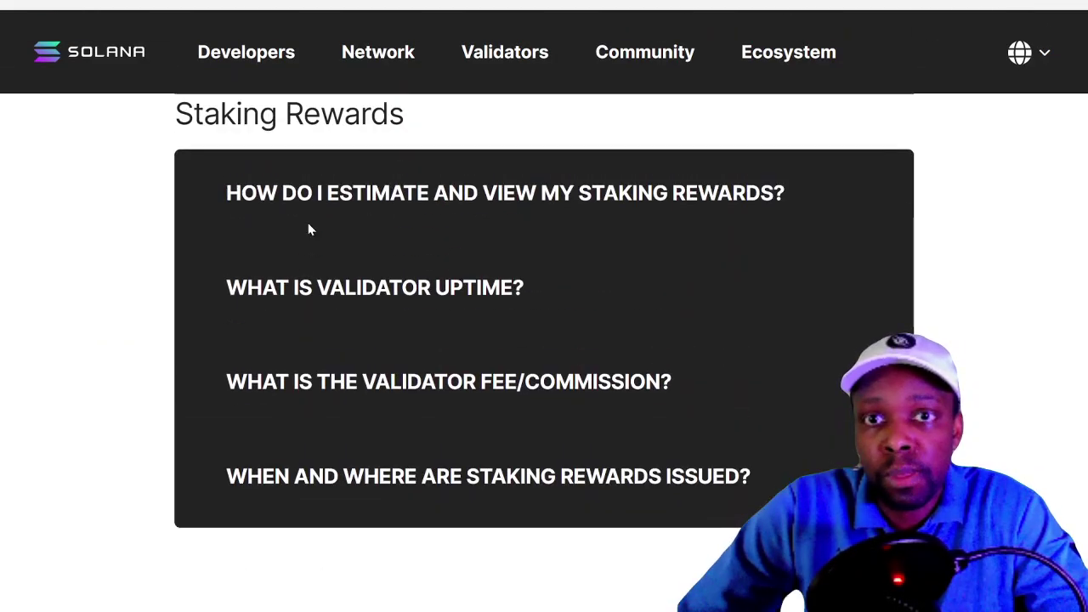
pyautogui.scroll(9, 307, 228)
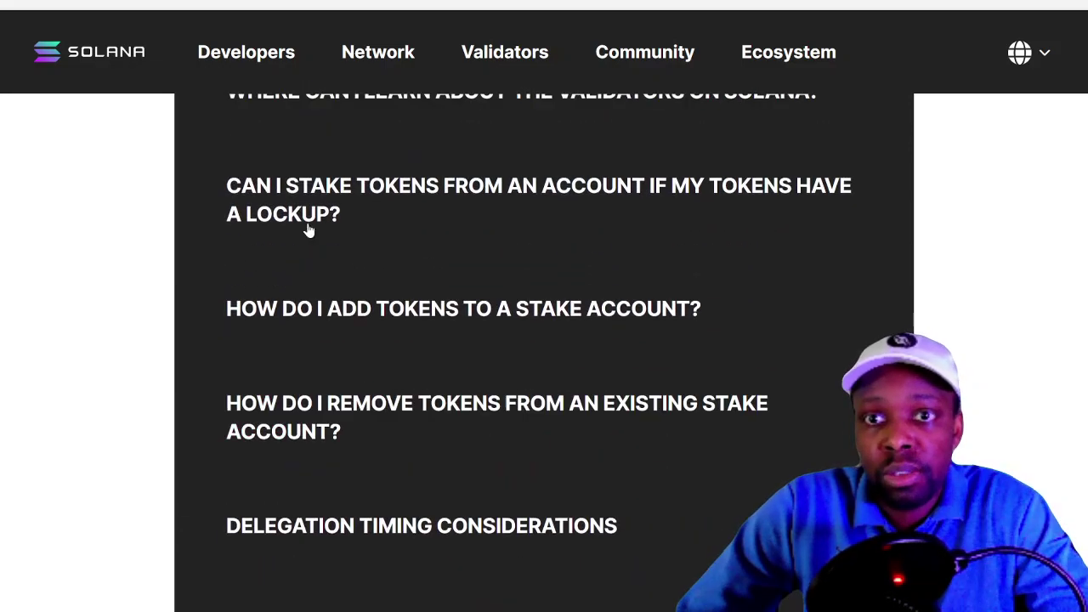
pyautogui.scroll(1, 308, 228)
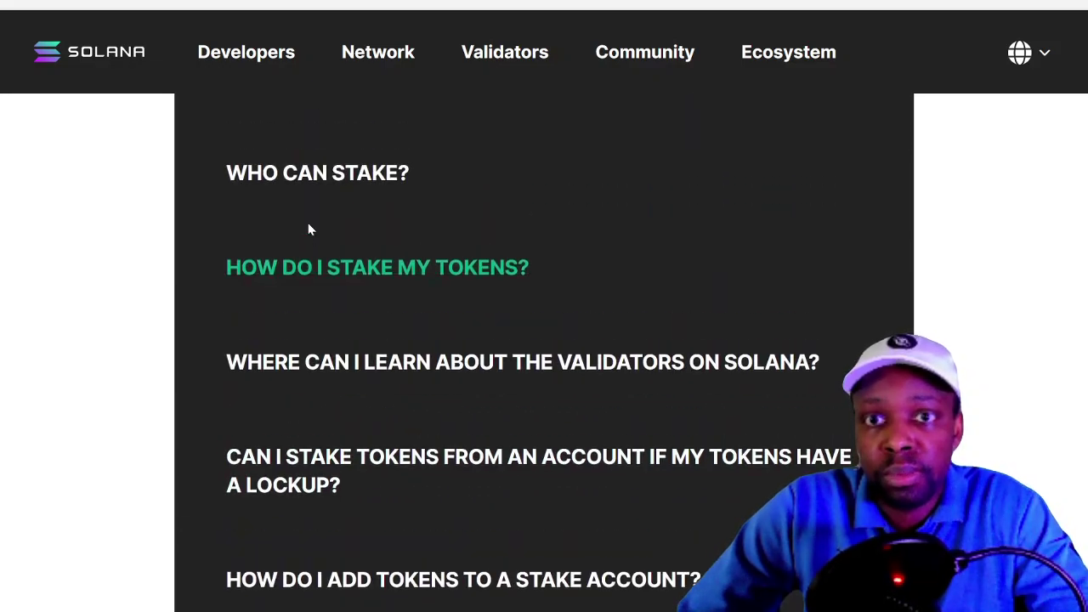
pyautogui.click(315, 270)
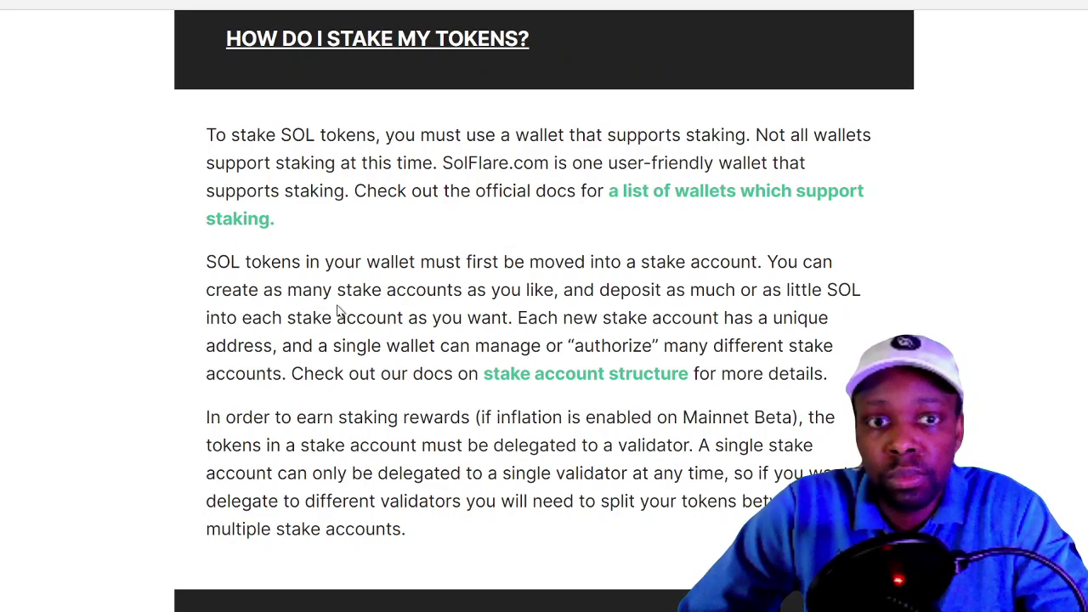
pyautogui.scroll(-2, 338, 311)
pyautogui.scroll(3, 337, 311)
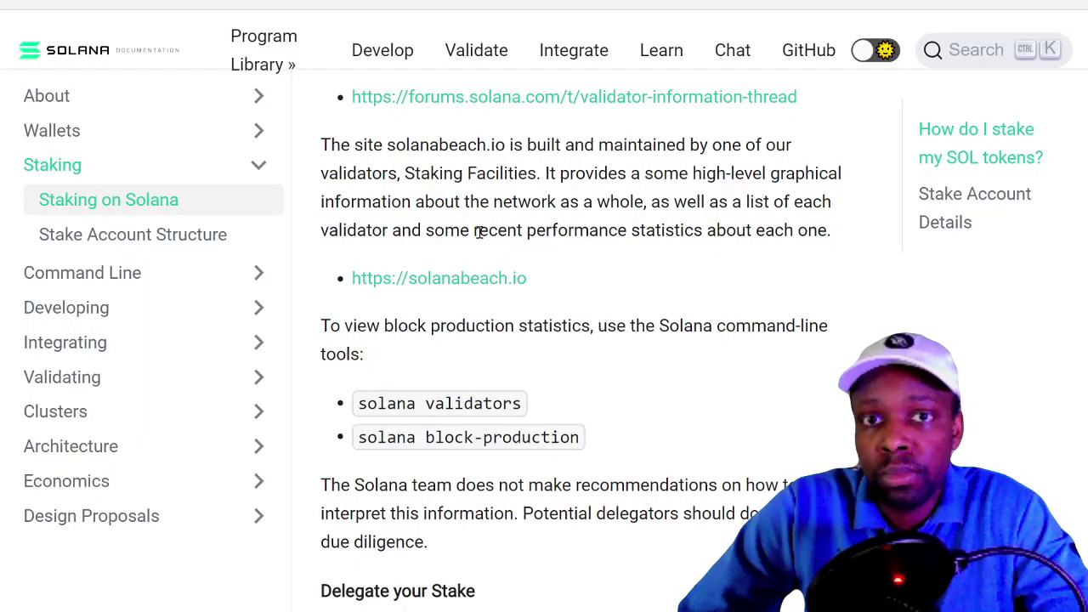
# In the Solana documentation on staking, read the sections on creating a stake account and selecting a validator
pyautogui.scroll(9, 479, 231)
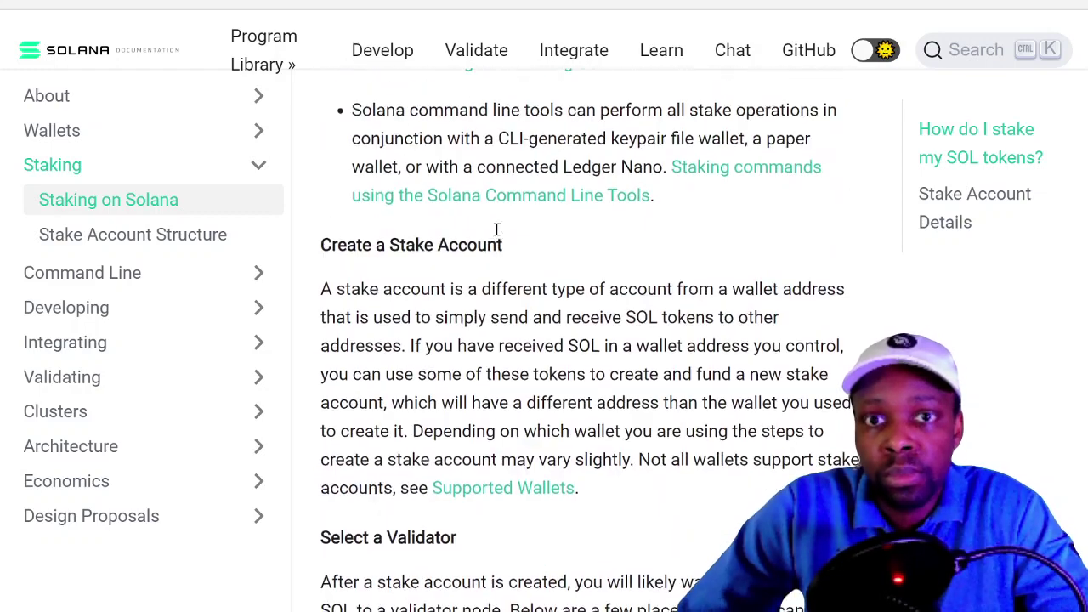
pyautogui.scroll(1, 497, 230)
pyautogui.scroll(-3, 498, 318)
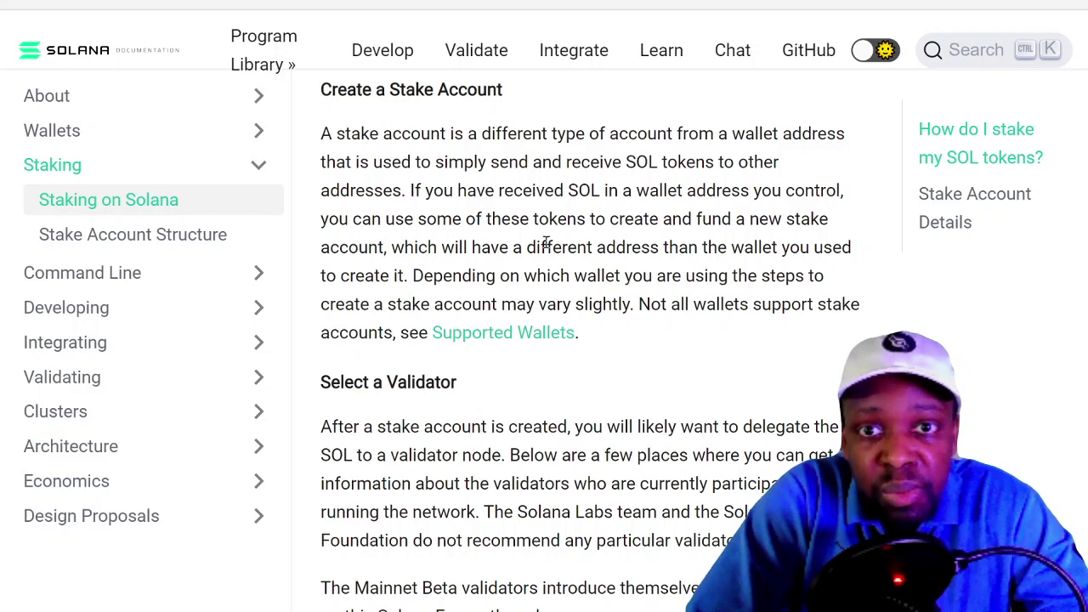
pyautogui.scroll(-3, 681, 287)
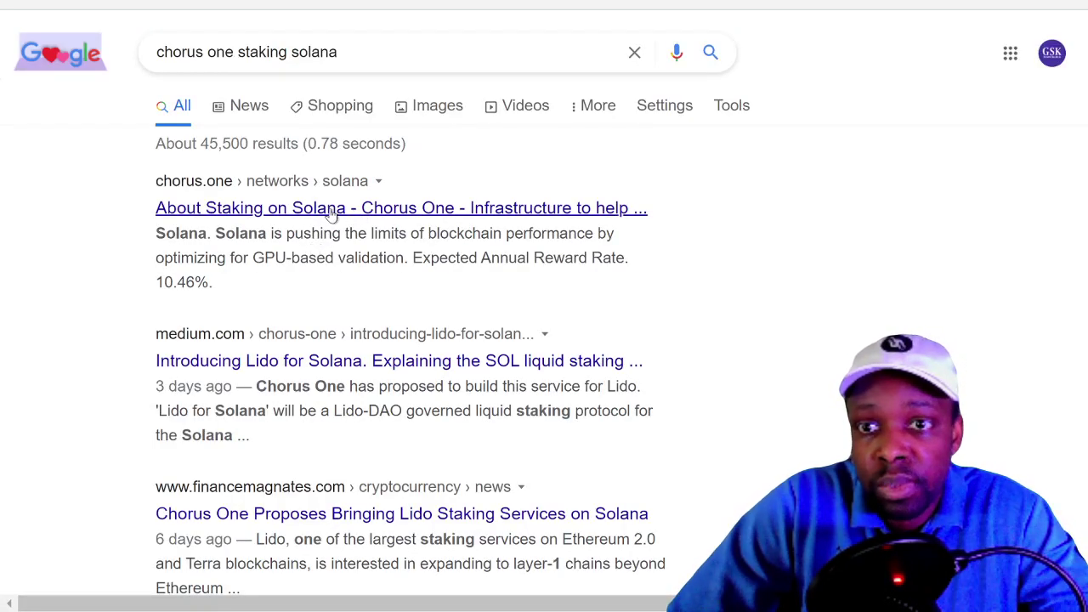
# Open Chorus One's Solana staking page from the search results and read what to know about staking on Solana
pyautogui.click(331, 212)
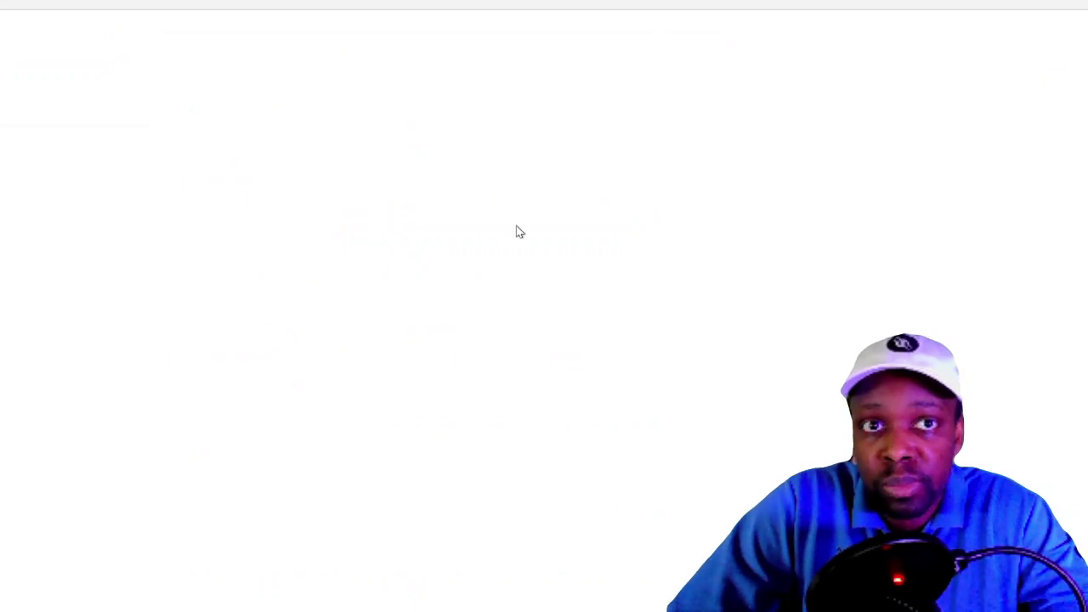
pyautogui.scroll(-1, 578, 223)
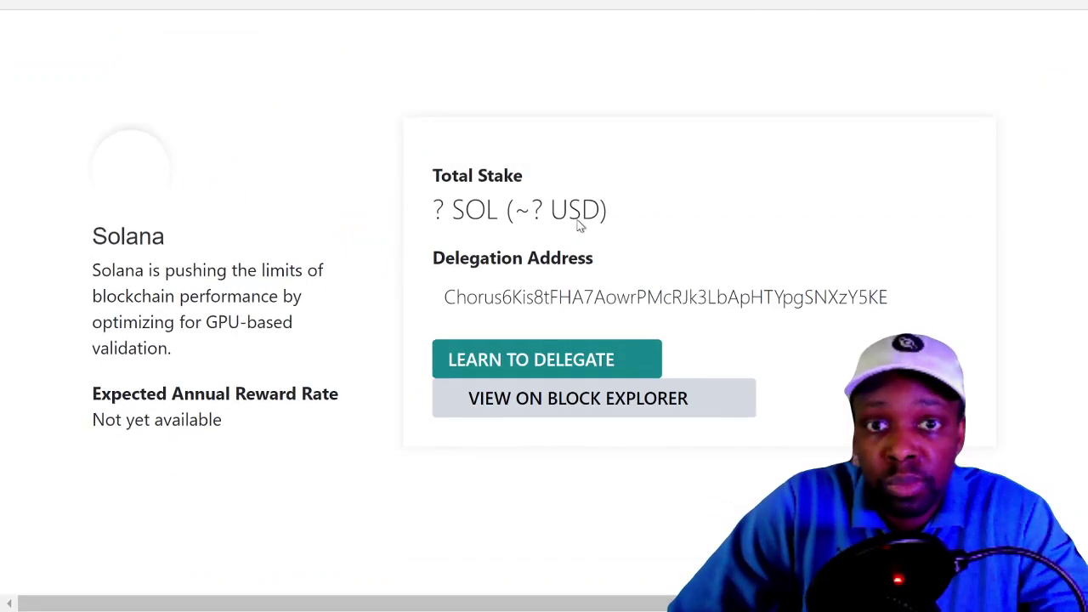
pyautogui.scroll(-8, 578, 219)
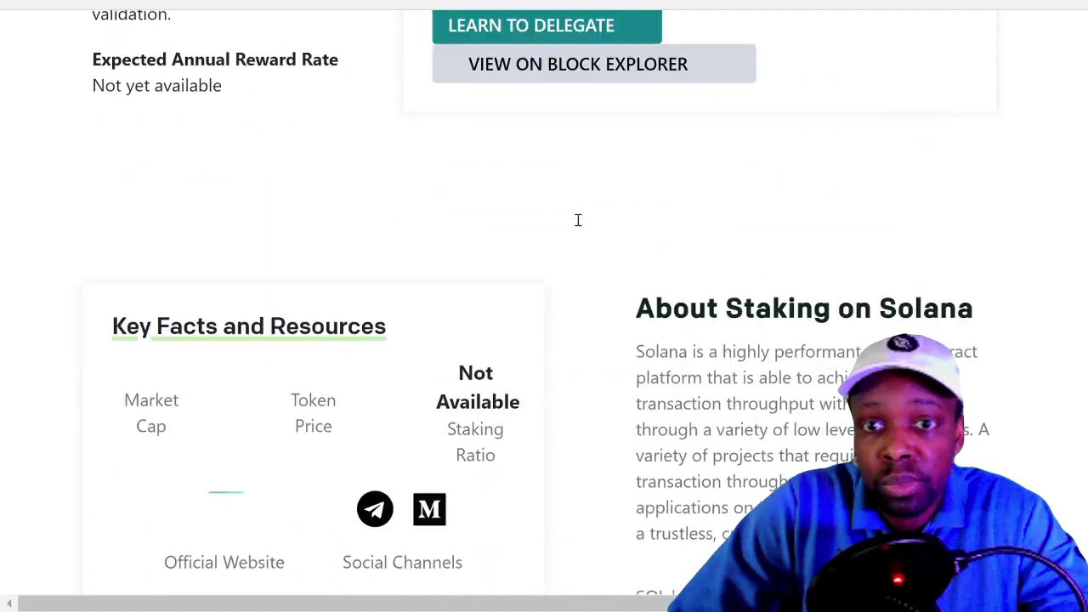
pyautogui.scroll(-13, 577, 225)
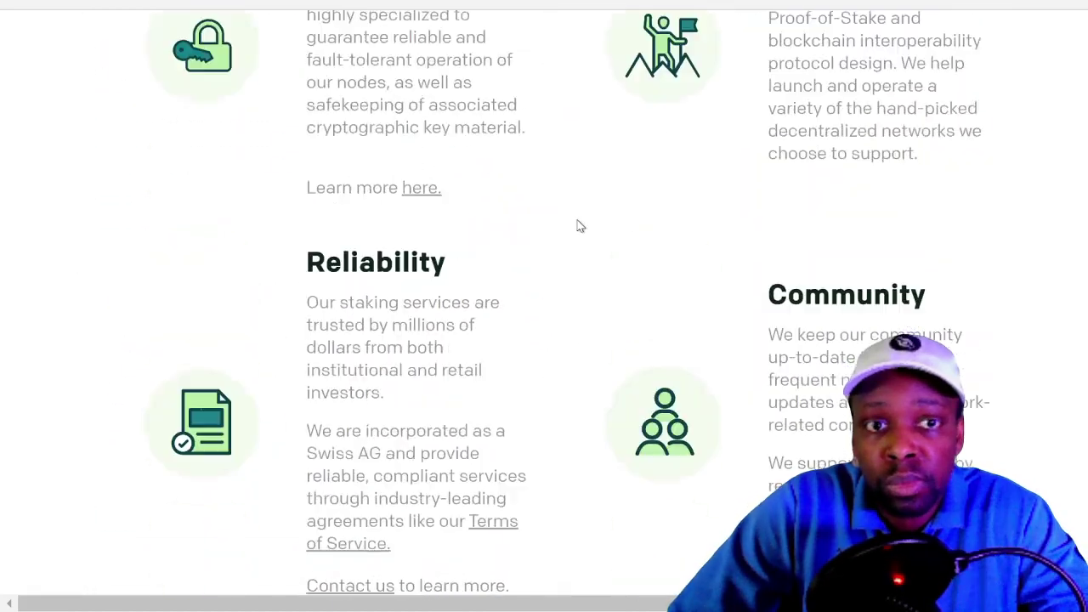
pyautogui.scroll(-5, 577, 225)
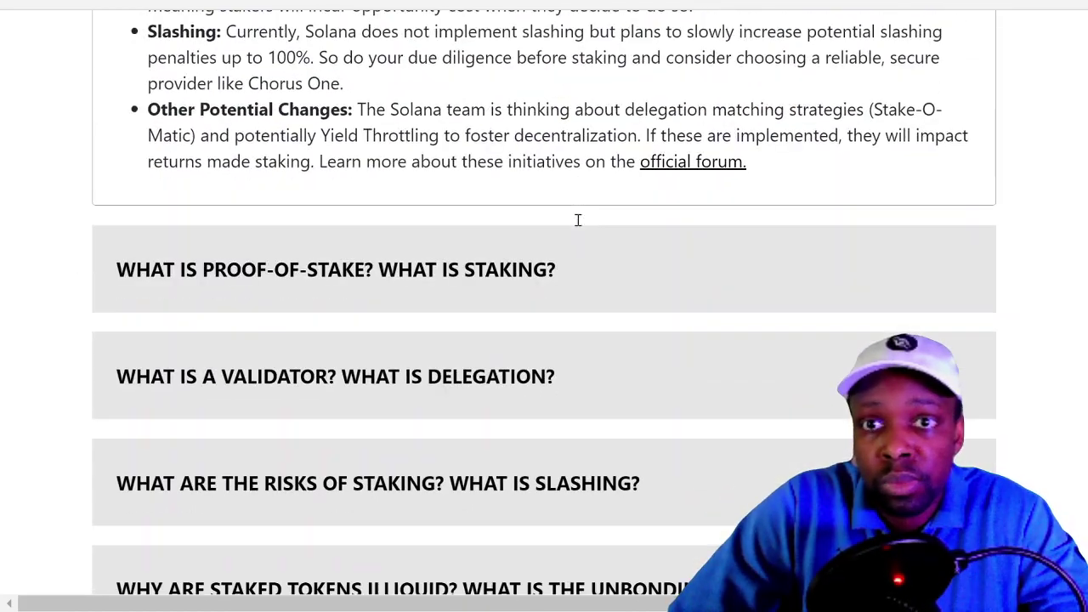
pyautogui.scroll(4, 578, 218)
pyautogui.scroll(1, 578, 220)
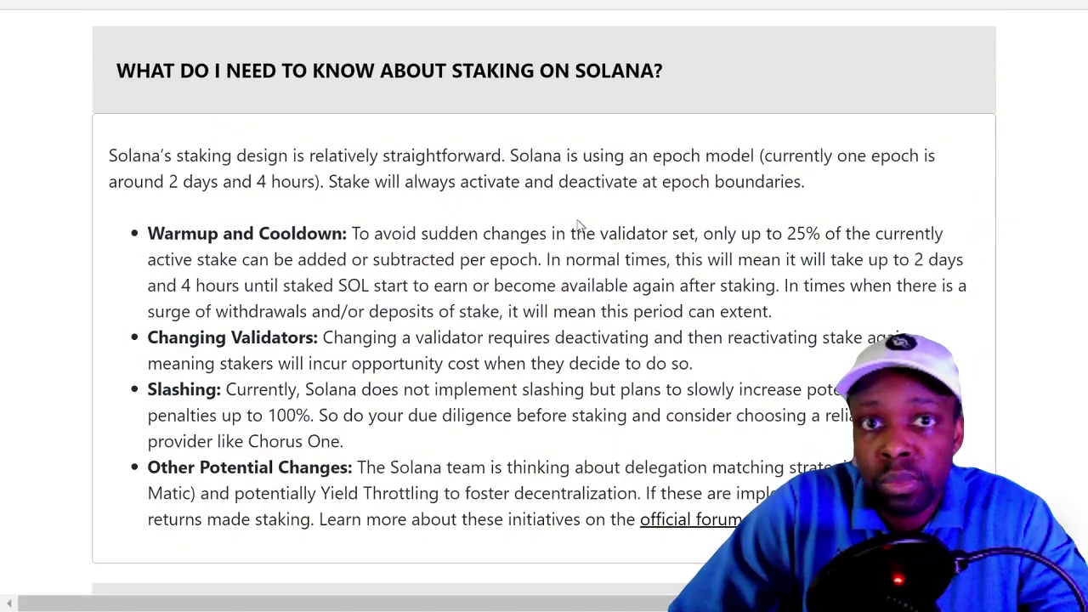
# Look through the rest of the Chorus One page, including the other secured networks and Solana's key facts
pyautogui.scroll(-20, 578, 225)
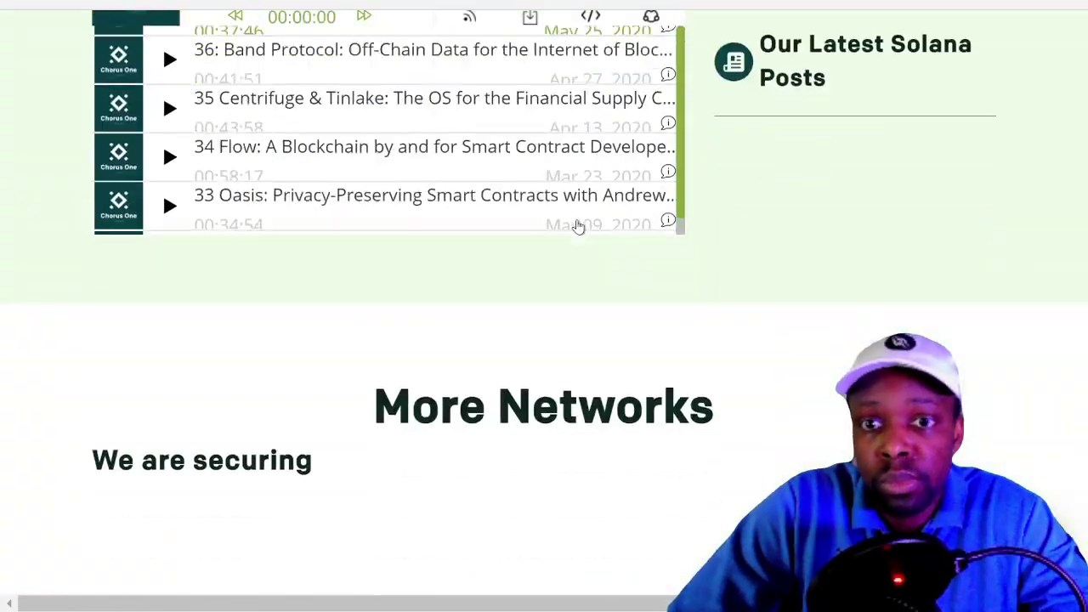
pyautogui.scroll(-5, 578, 226)
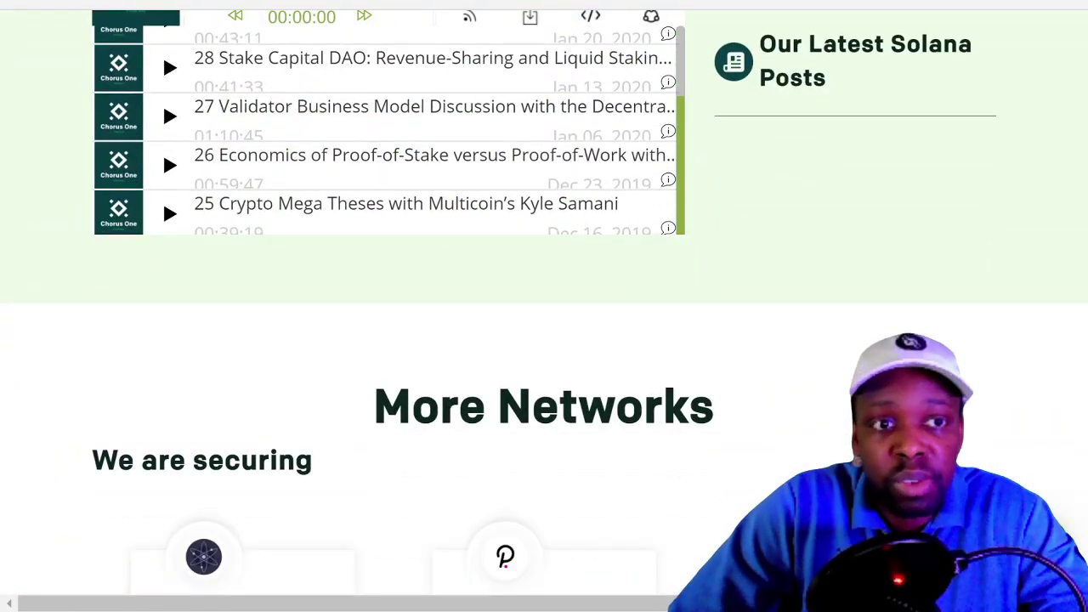
pyautogui.scroll(-20, 577, 226)
pyautogui.scroll(20, 578, 226)
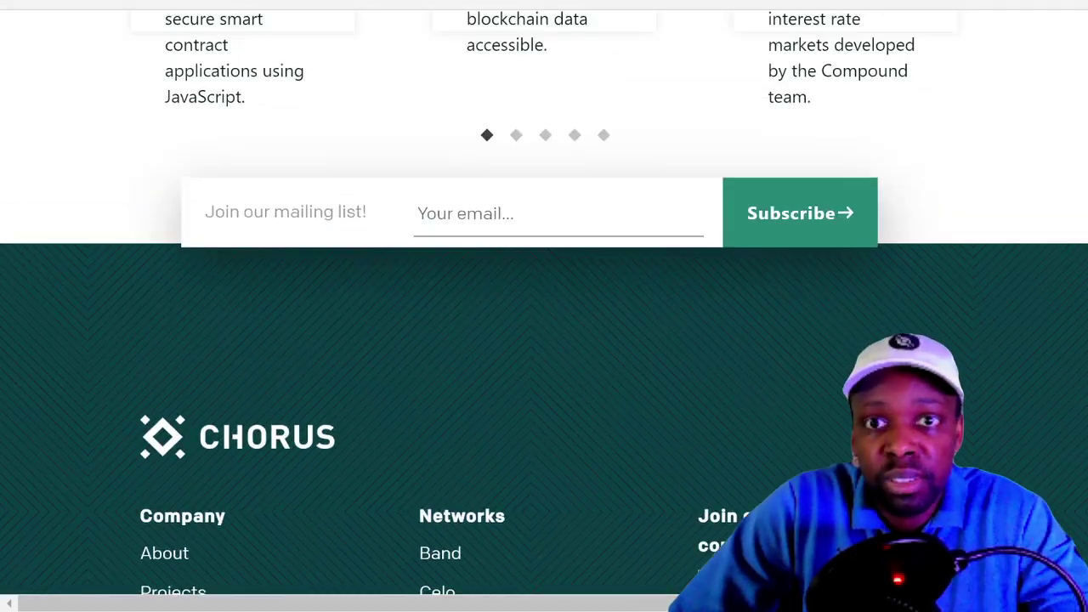
pyautogui.scroll(5, 577, 225)
pyautogui.scroll(-15, 578, 226)
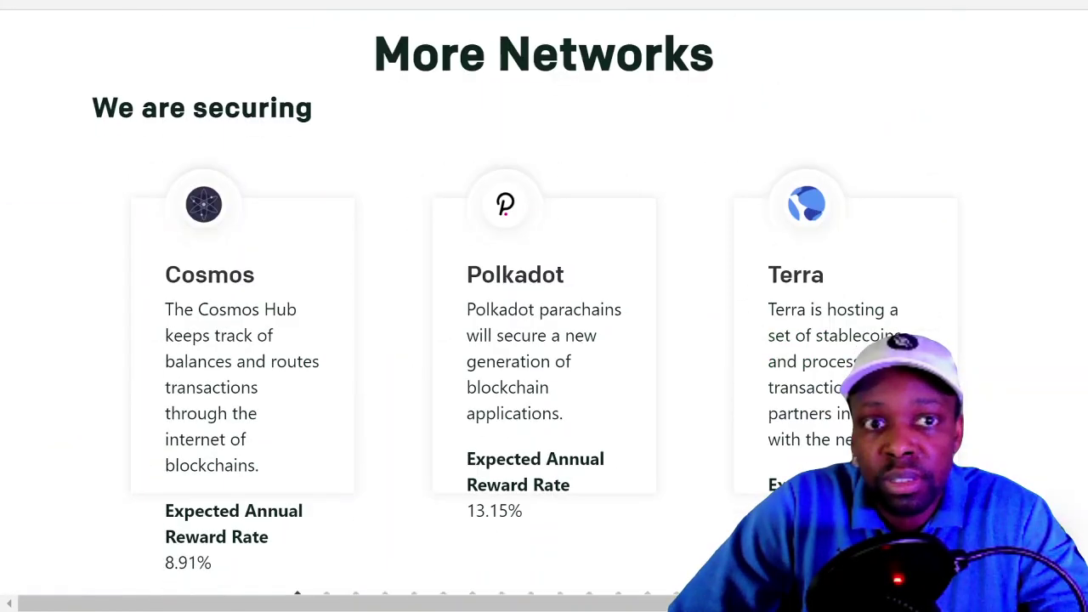
pyautogui.scroll(10, 1085, 112)
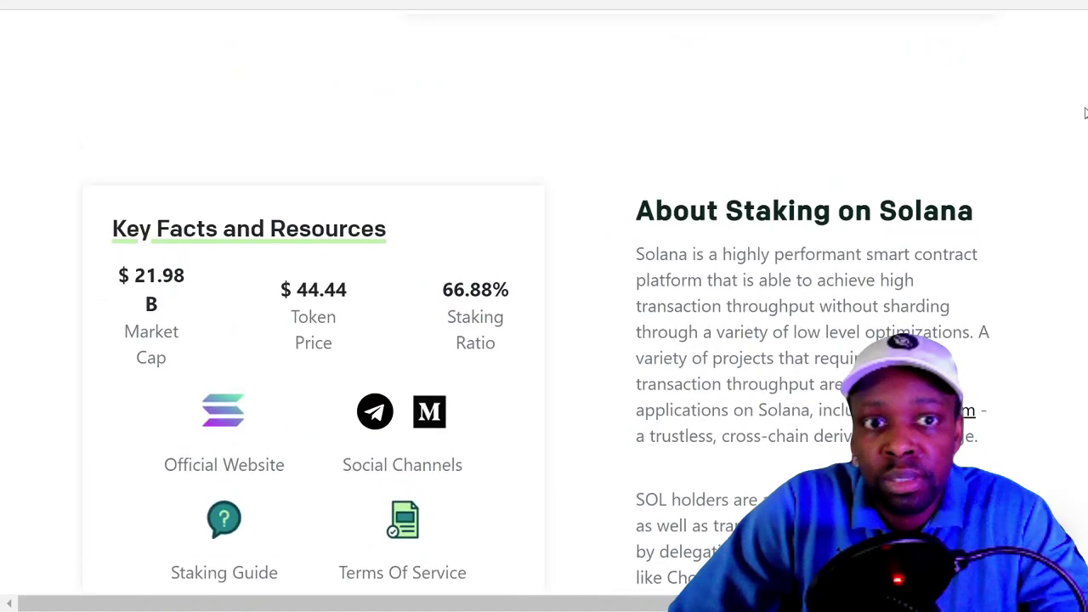
# Return to SolFlare's staking page and review the first page of the validators list
pyautogui.click(712, 7)
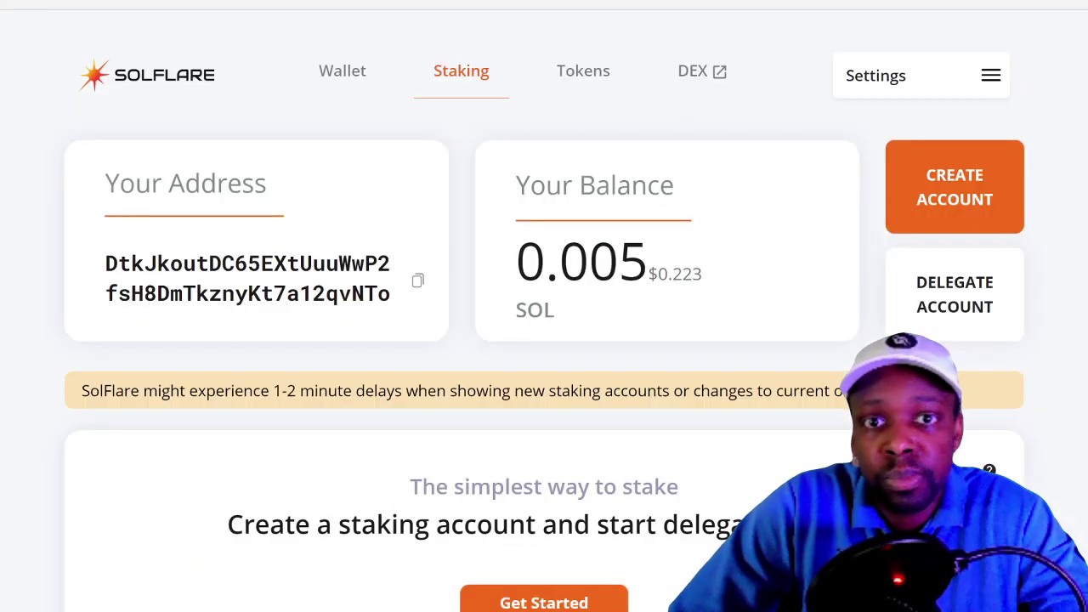
pyautogui.hotkey('ctrl', 'Tab')
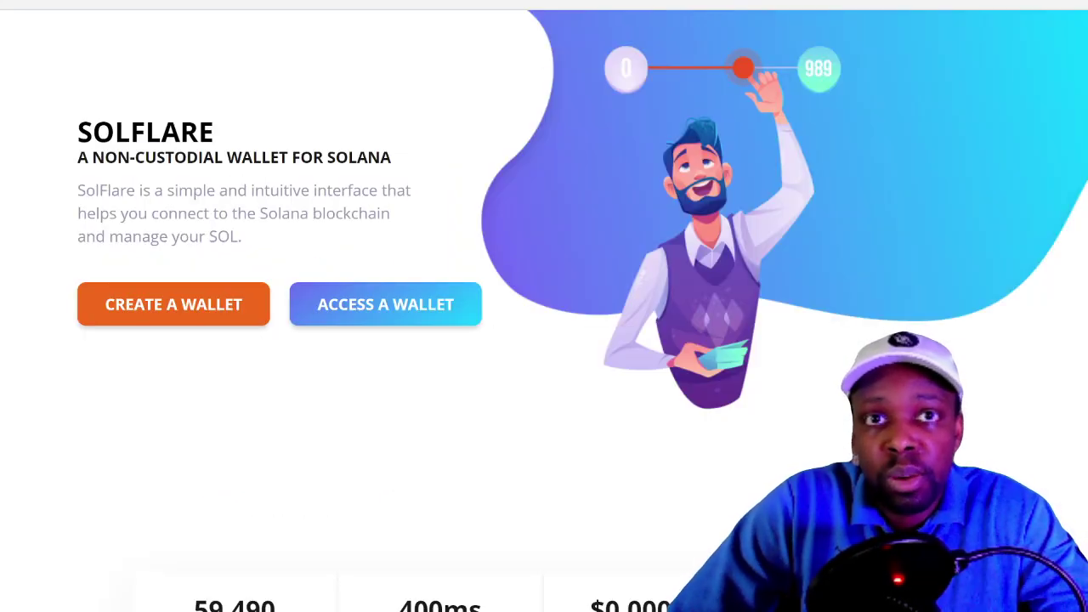
pyautogui.hotkey('ctrl', 'shift', 'Tab')
pyautogui.scroll(-8, 577, 345)
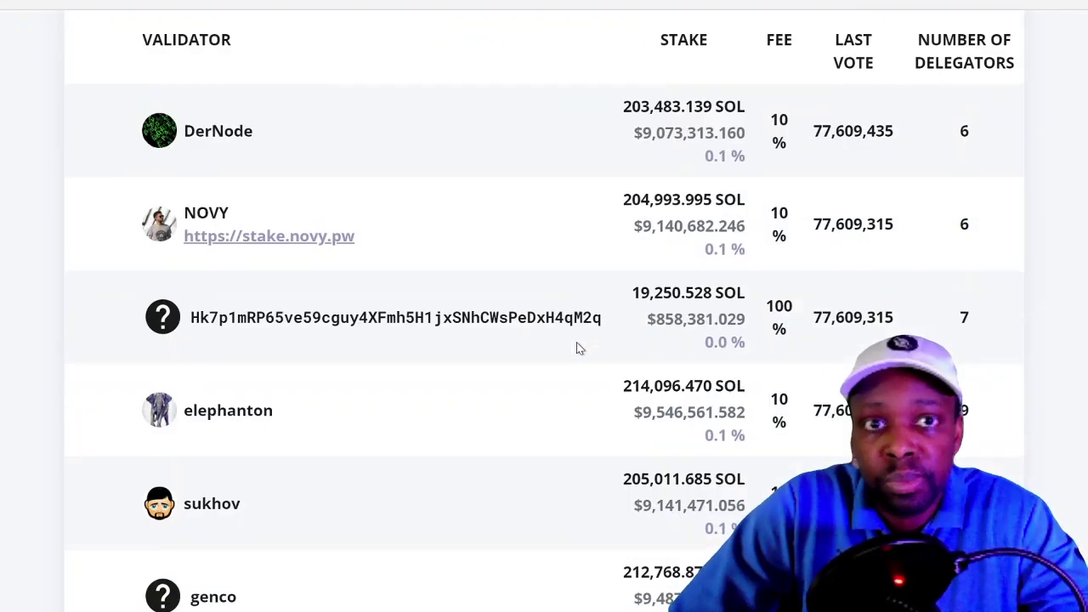
pyautogui.scroll(-6, 577, 348)
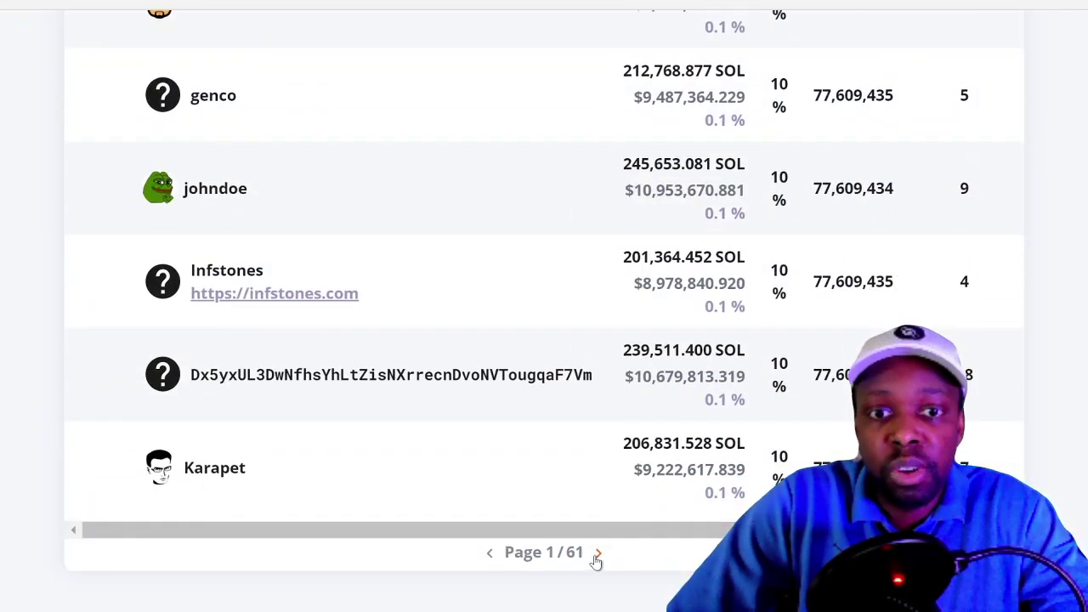
# Go to page 2 of the validators list and compare the stakes, fees and numbers of delegators
pyautogui.click(598, 555)
pyautogui.scroll(5, 598, 561)
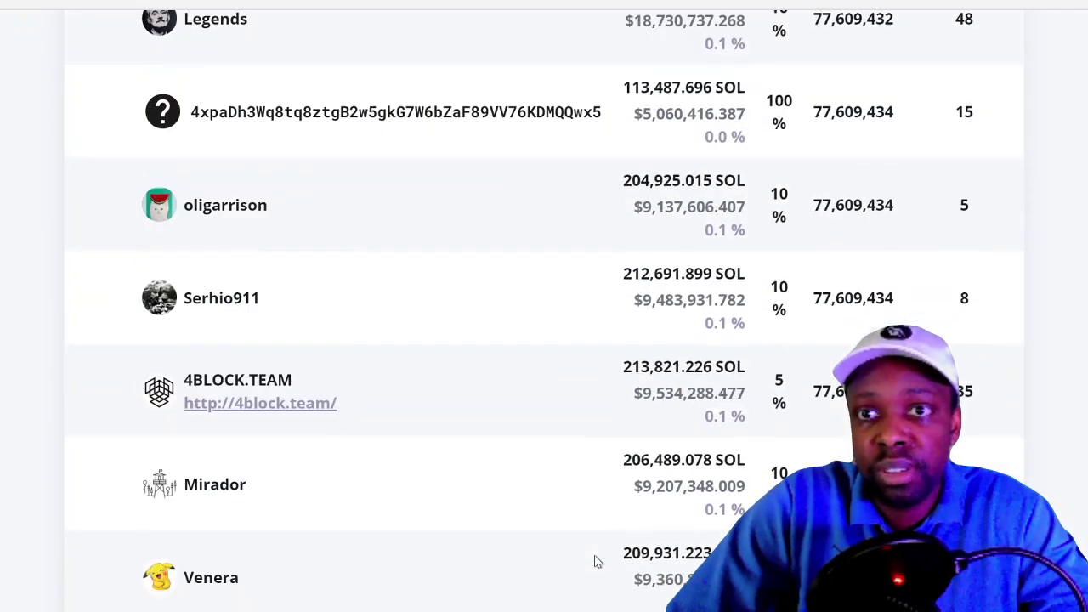
pyautogui.scroll(3, 598, 561)
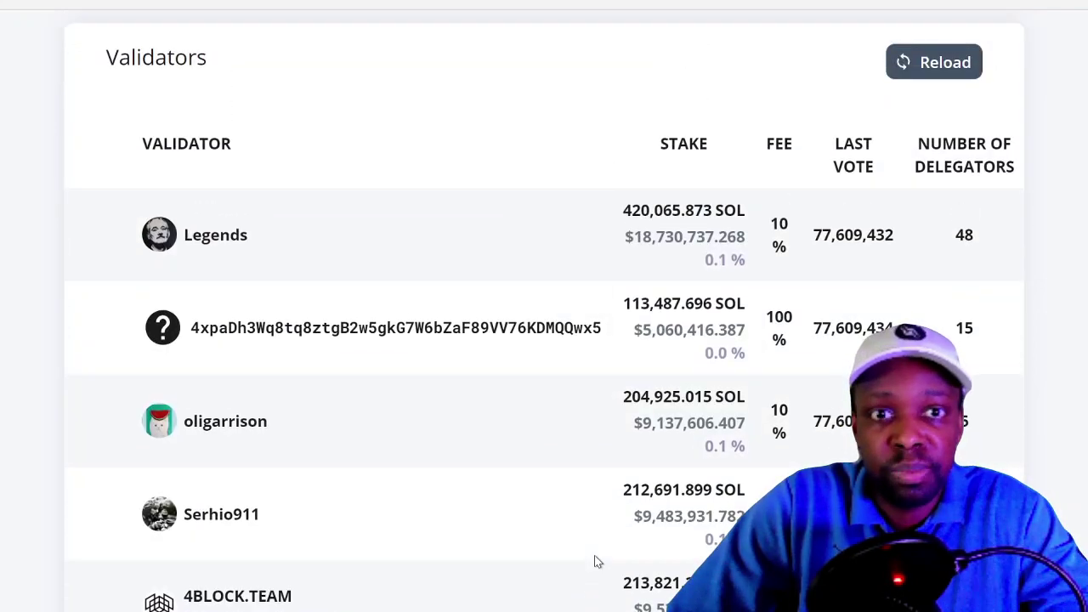
pyautogui.scroll(-1, 598, 561)
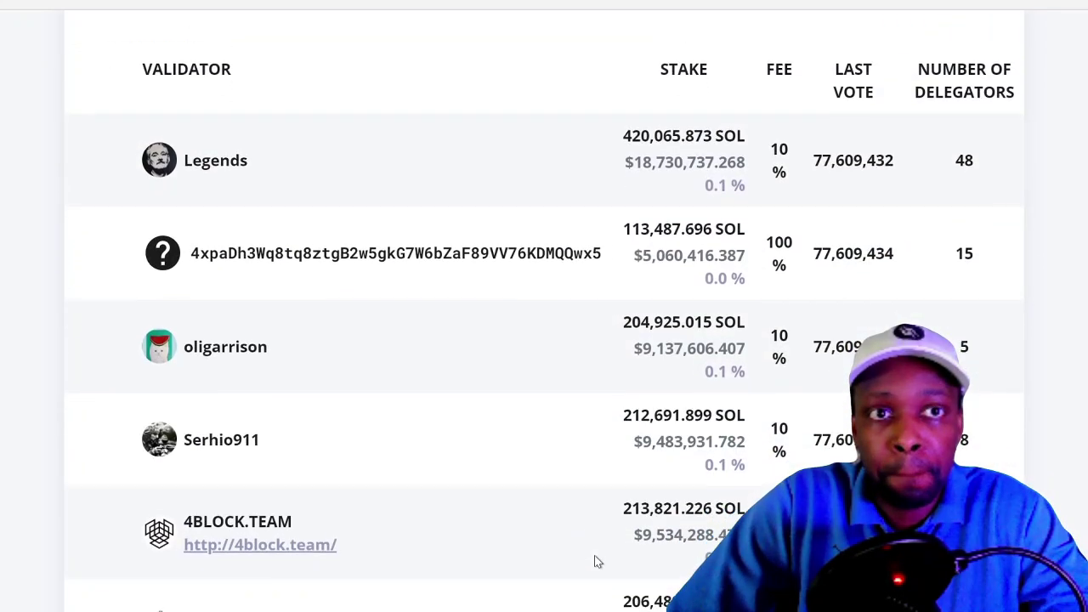
pyautogui.scroll(2, 598, 561)
pyautogui.scroll(-6, 598, 561)
pyautogui.scroll(-2, 598, 561)
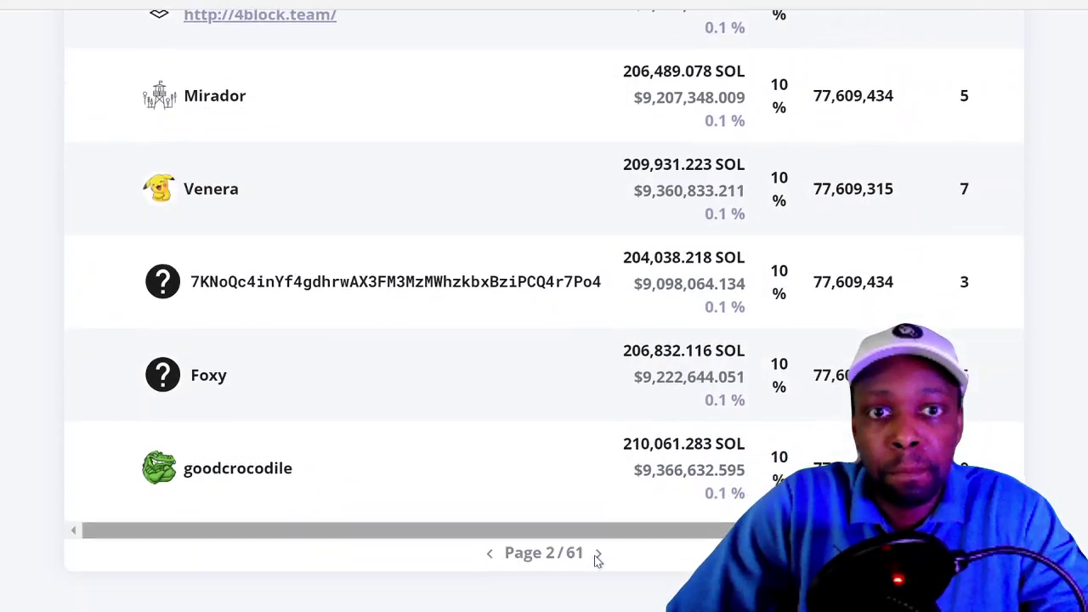
# Go to page 3 of the validators list and look through its entries, including Block Logic and MoonletWallet
pyautogui.click(597, 554)
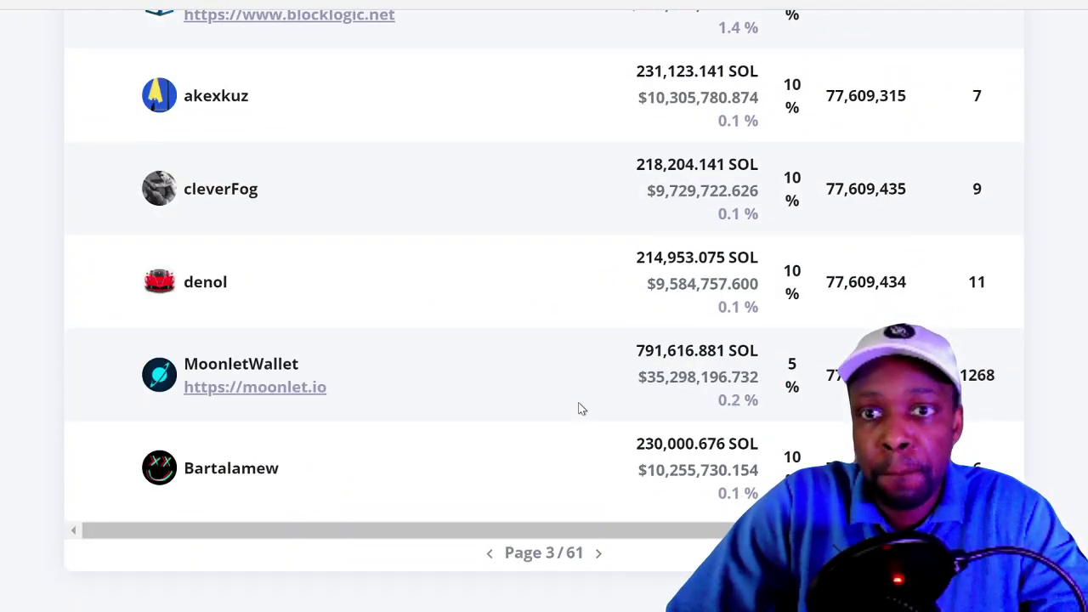
pyautogui.scroll(7, 578, 409)
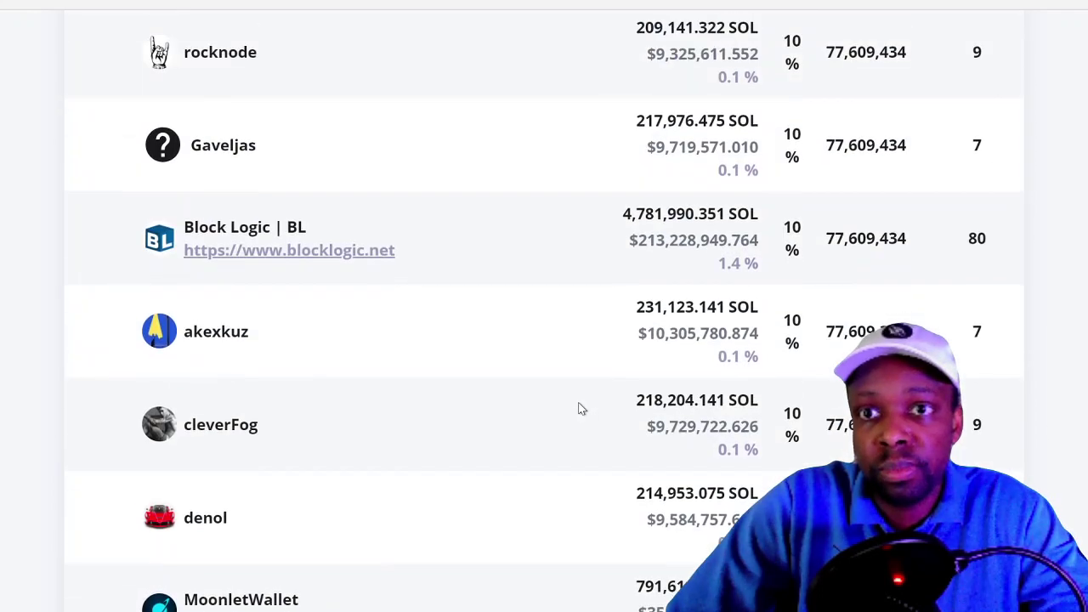
pyautogui.scroll(-7, 578, 409)
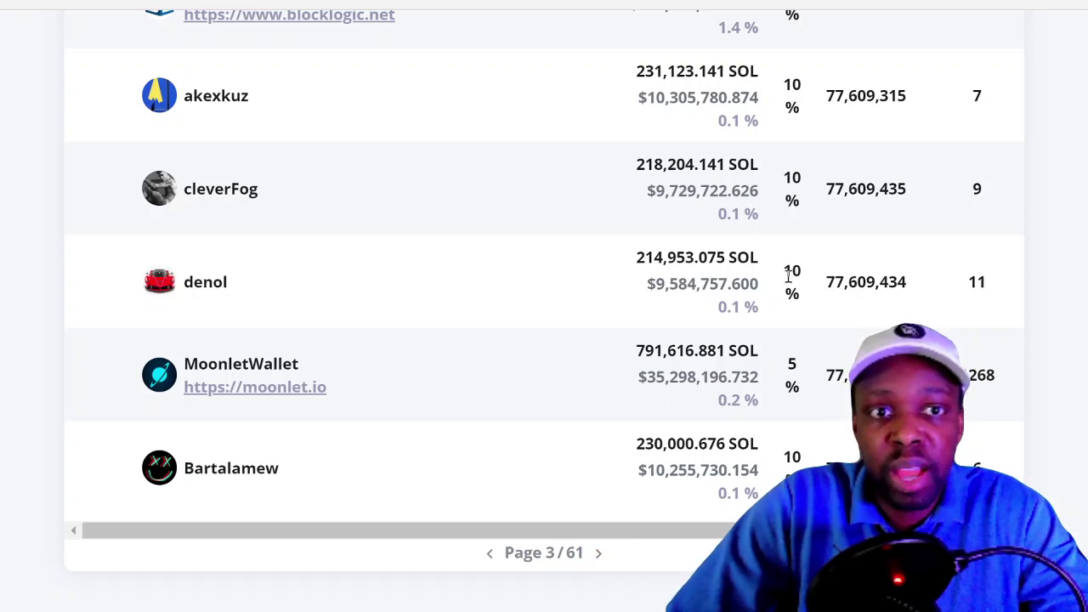
# Go to page 4 of the validators list and examine the stakes and fees from sconeman down to NeNa
pyautogui.click(598, 555)
pyautogui.scroll(3, 582, 449)
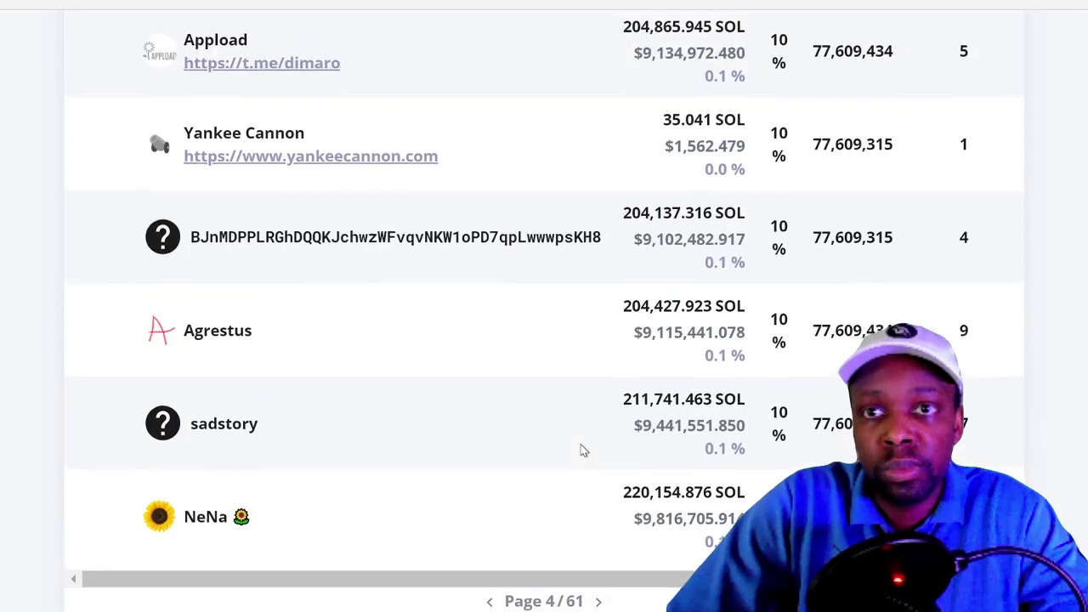
pyautogui.scroll(5, 581, 449)
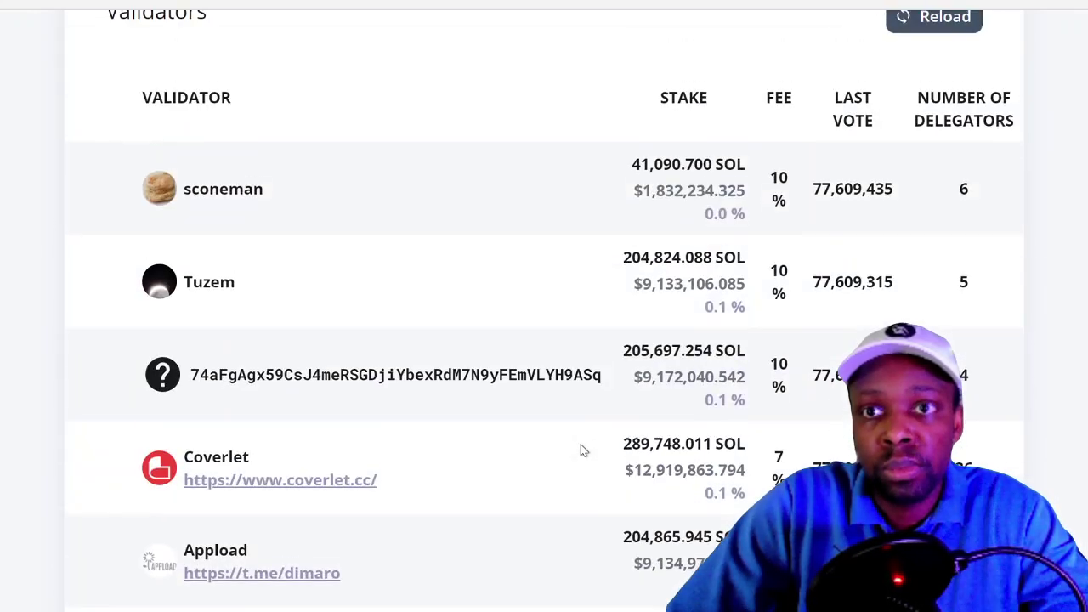
pyautogui.scroll(-4, 581, 450)
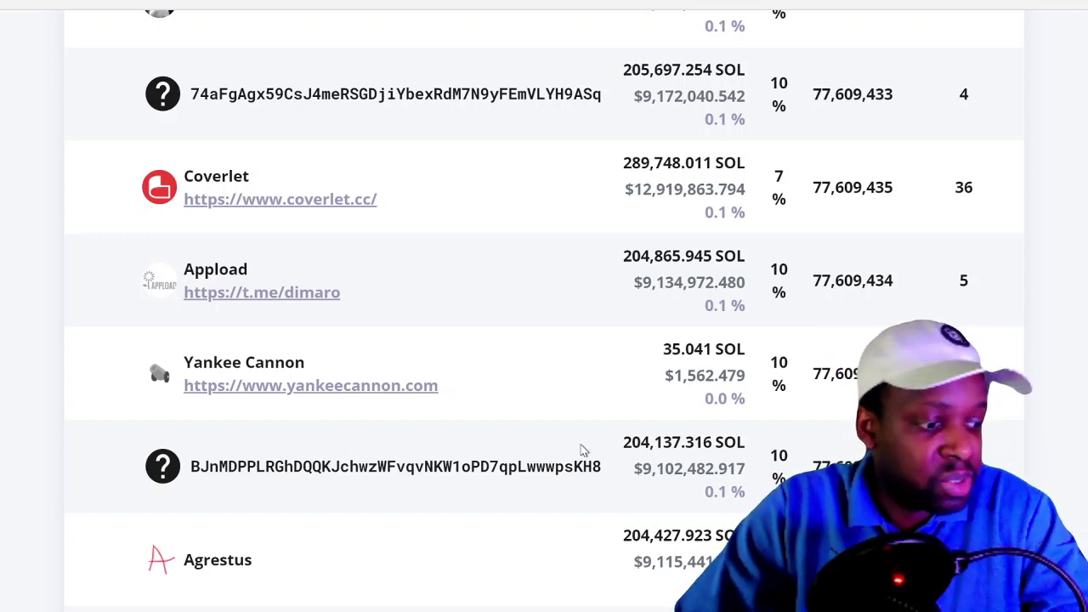
pyautogui.scroll(-3, 564, 515)
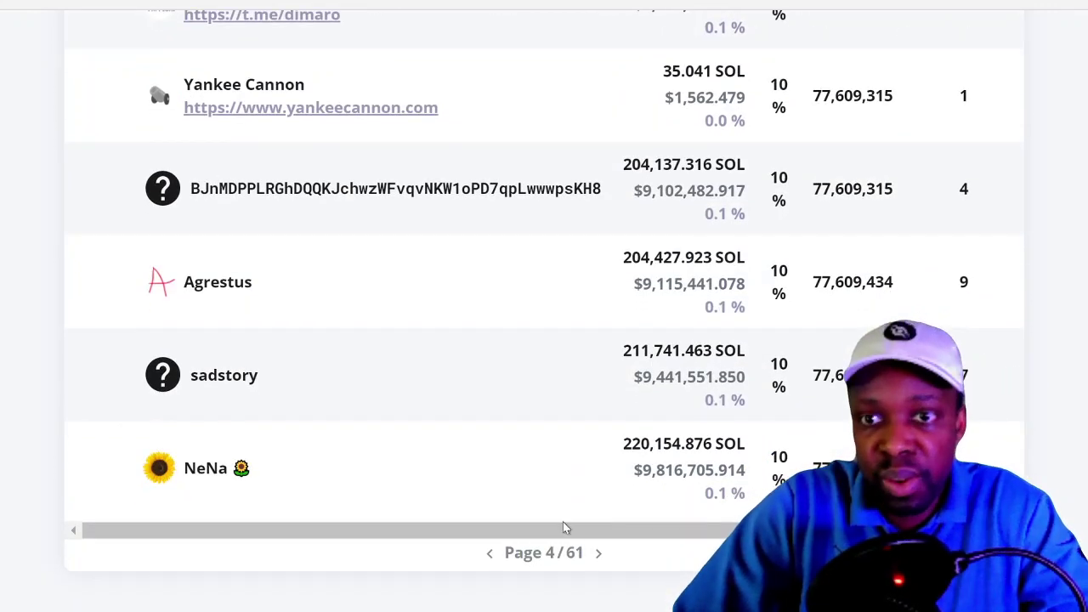
# Go to page 5 of the validators list, highlight the NO FEE validator's dollar stake and check the other entries
pyautogui.click(598, 553)
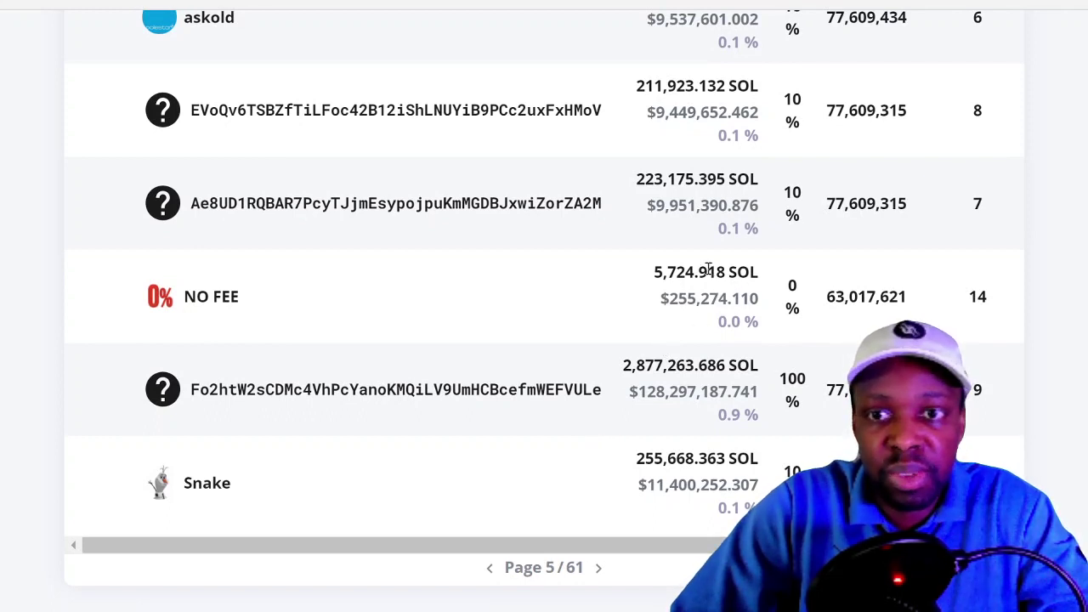
pyautogui.doubleClick(706, 294)
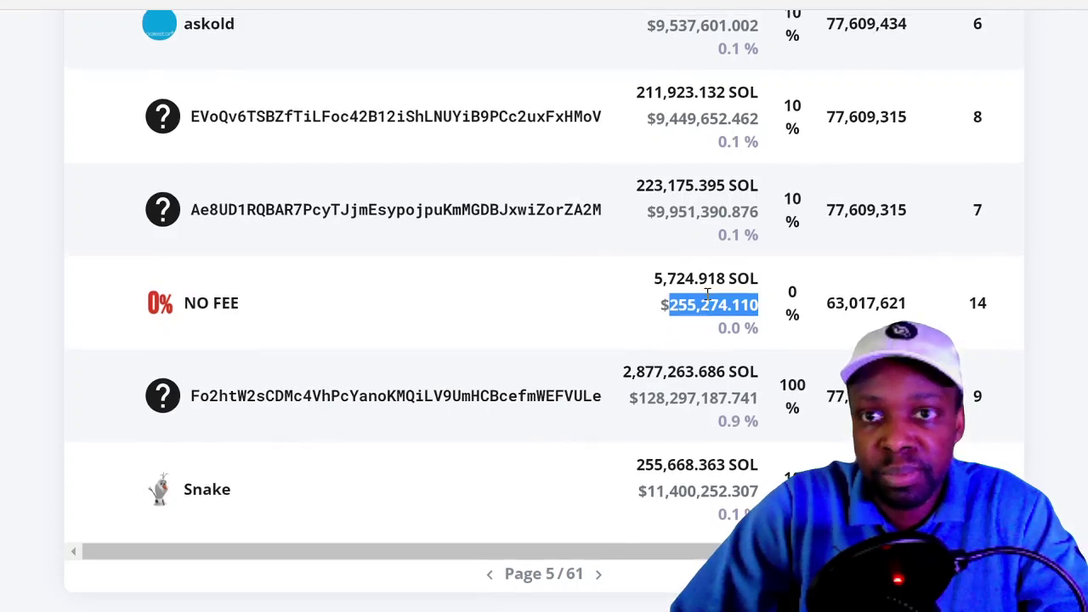
pyautogui.scroll(7, 707, 294)
pyautogui.scroll(1, 706, 297)
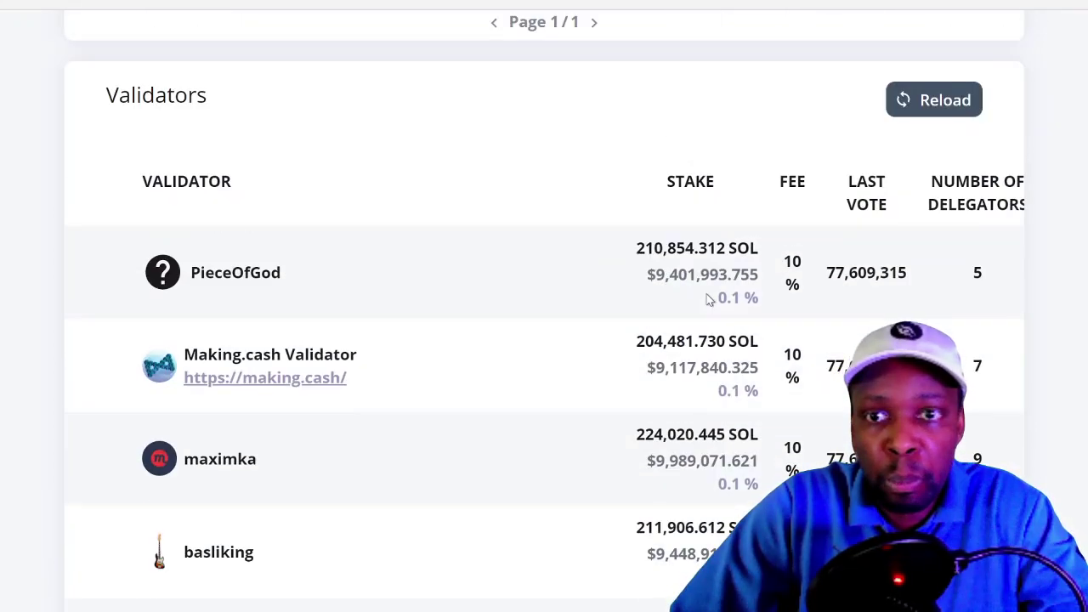
pyautogui.scroll(-8, 709, 300)
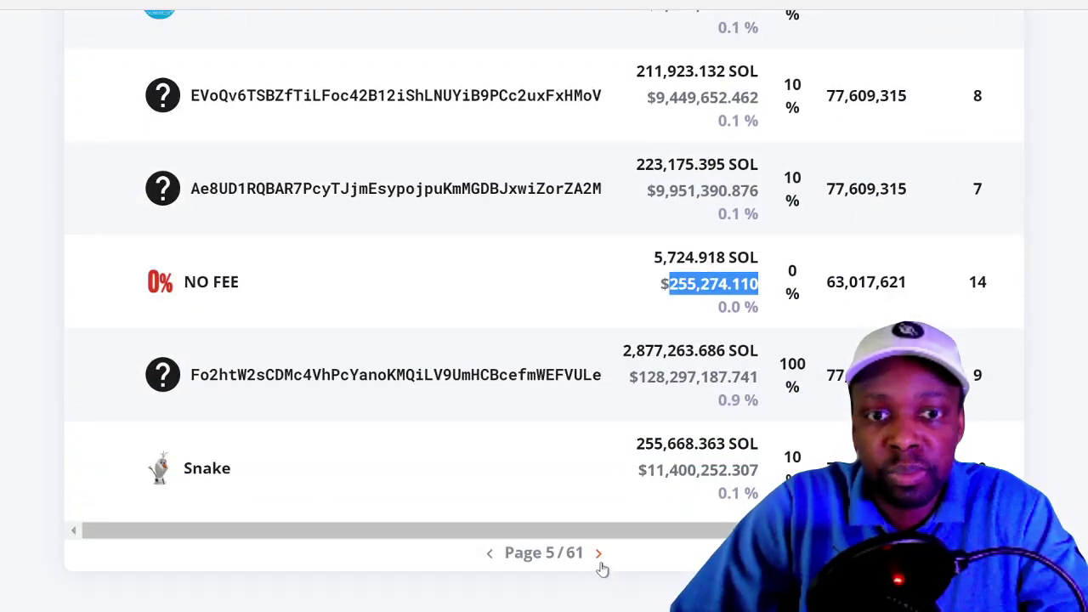
# Go to page 6 of the validators list and review its entries, including Staker Space and Wetez
pyautogui.click(601, 563)
pyautogui.scroll(3, 615, 432)
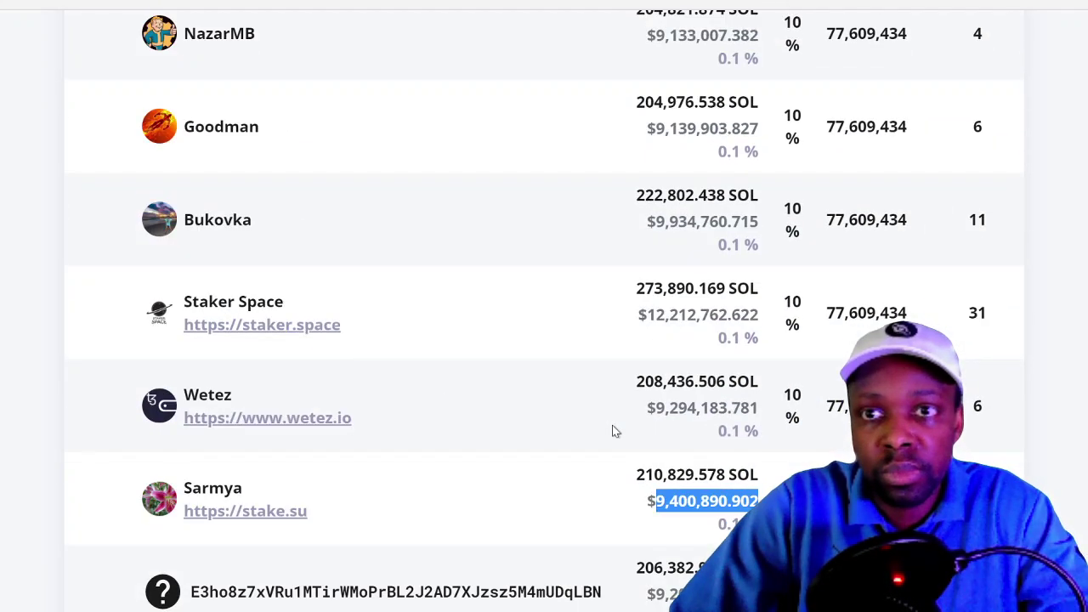
pyautogui.scroll(5, 616, 432)
pyautogui.scroll(-8, 615, 431)
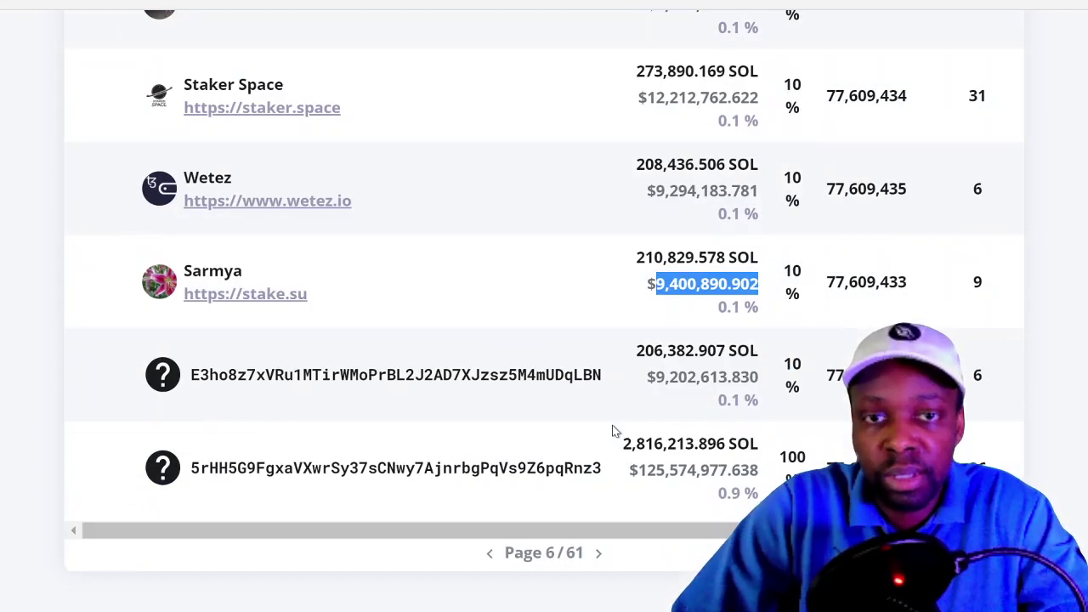
# Go to page 7 of the validators list and open Figment's website from its entry
pyautogui.click(600, 554)
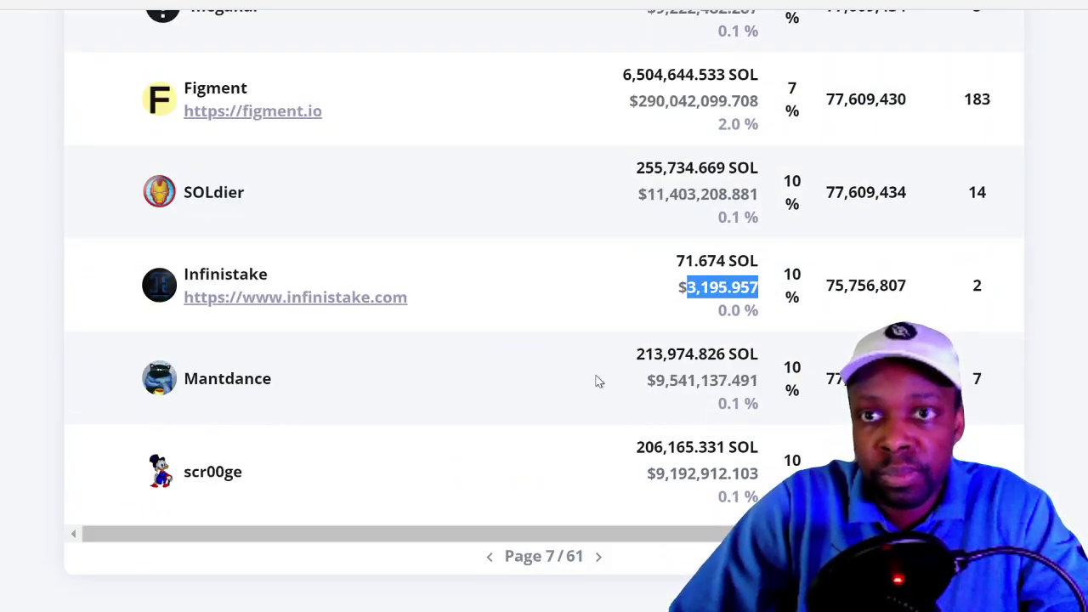
pyautogui.scroll(3, 598, 382)
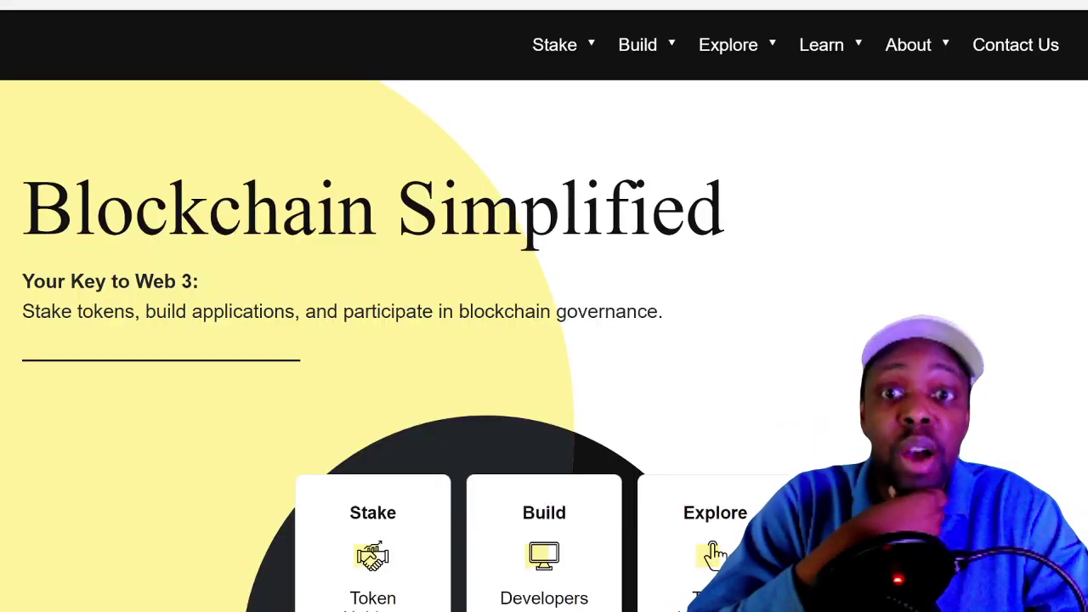
pyautogui.scroll(-2, 655, 183)
pyautogui.scroll(2, 655, 183)
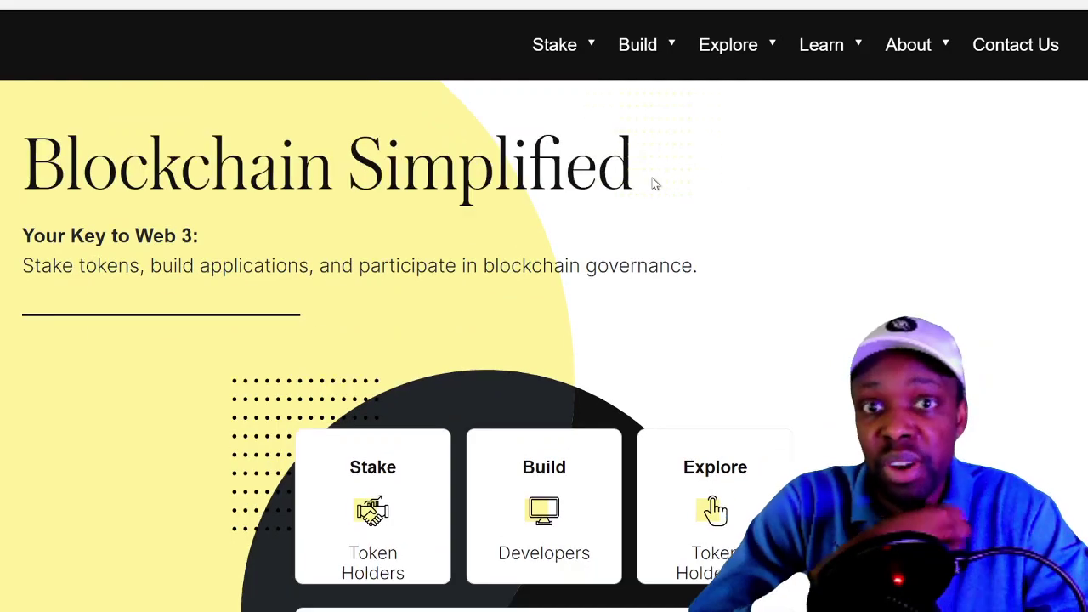
# On Figment's homepage, read the token holder and staking sections and check the supported networks for Solana
pyautogui.scroll(-5, 655, 183)
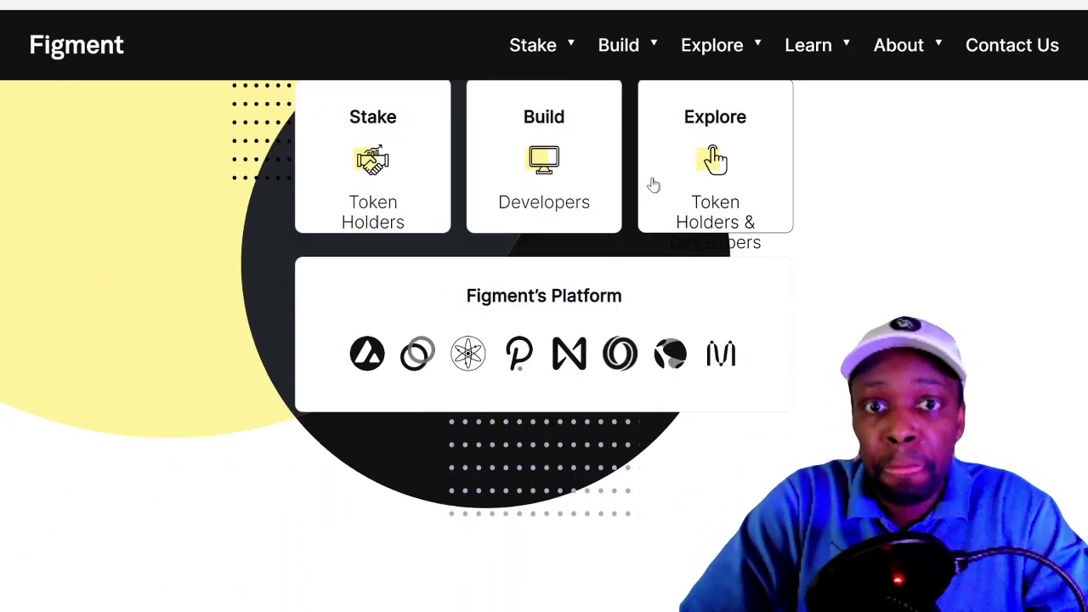
pyautogui.scroll(-13, 833, 250)
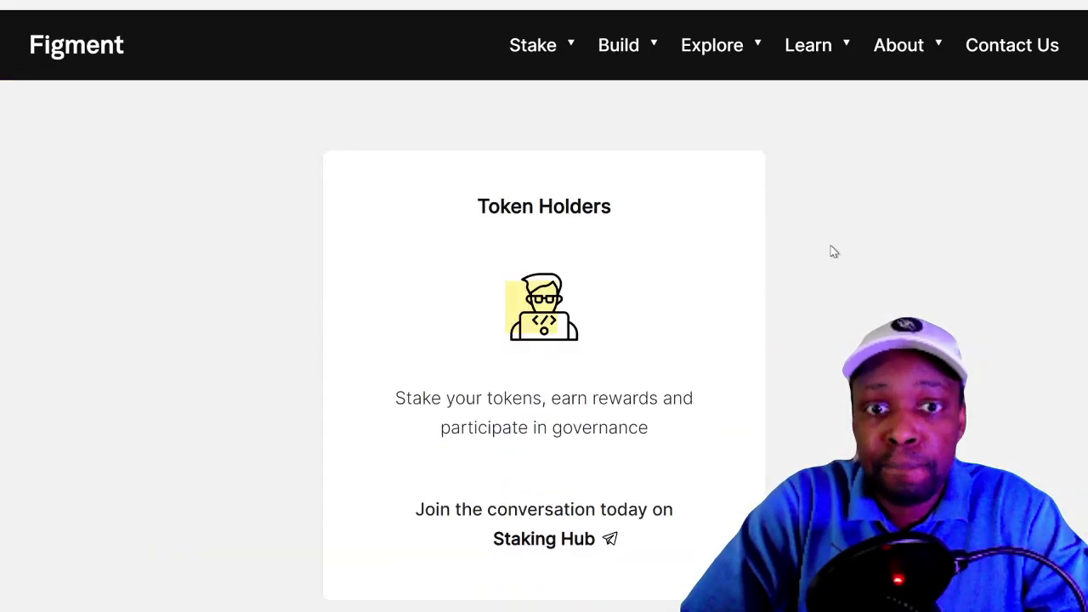
pyautogui.scroll(-14, 834, 251)
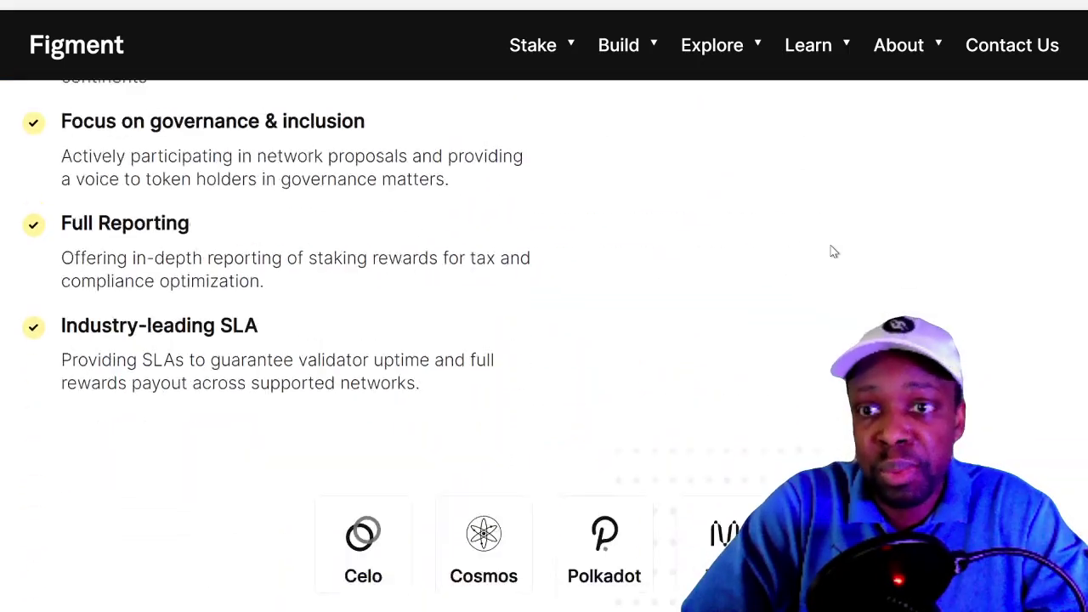
pyautogui.scroll(-4, 834, 251)
pyautogui.scroll(2, 834, 251)
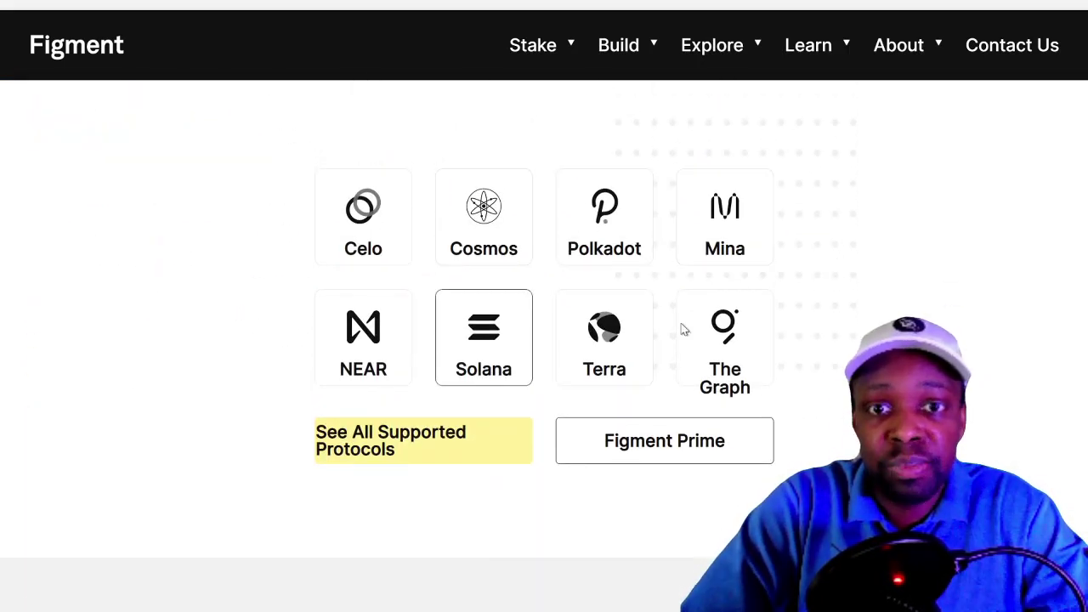
pyautogui.scroll(-1, 646, 314)
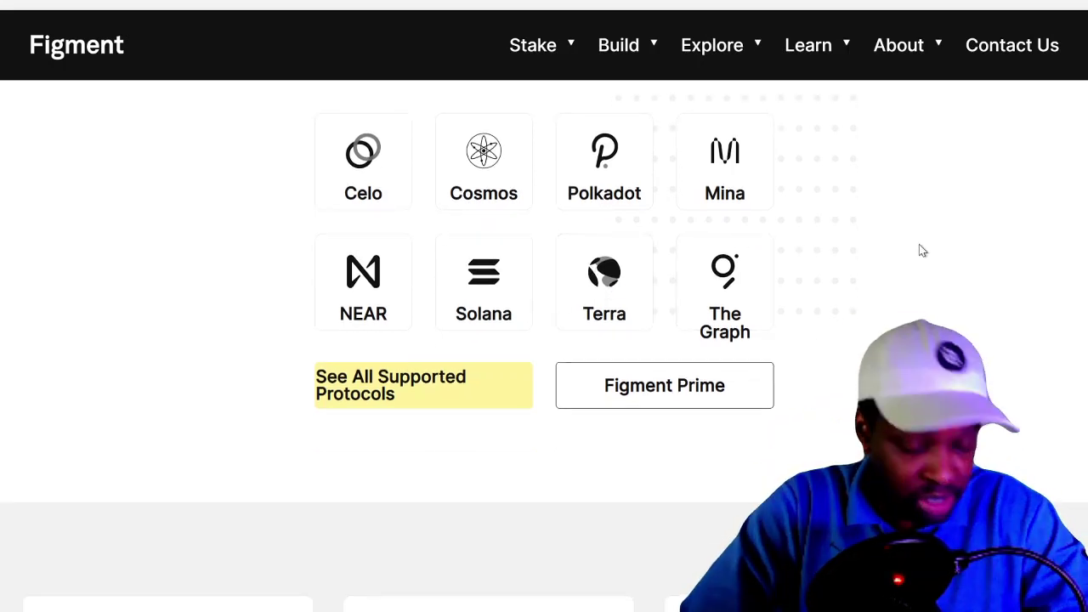
# Look through the rest of Figment's homepage, including the Web 3 building section and the Hubble explorer
pyautogui.scroll(-8, 918, 249)
pyautogui.scroll(-20, 919, 249)
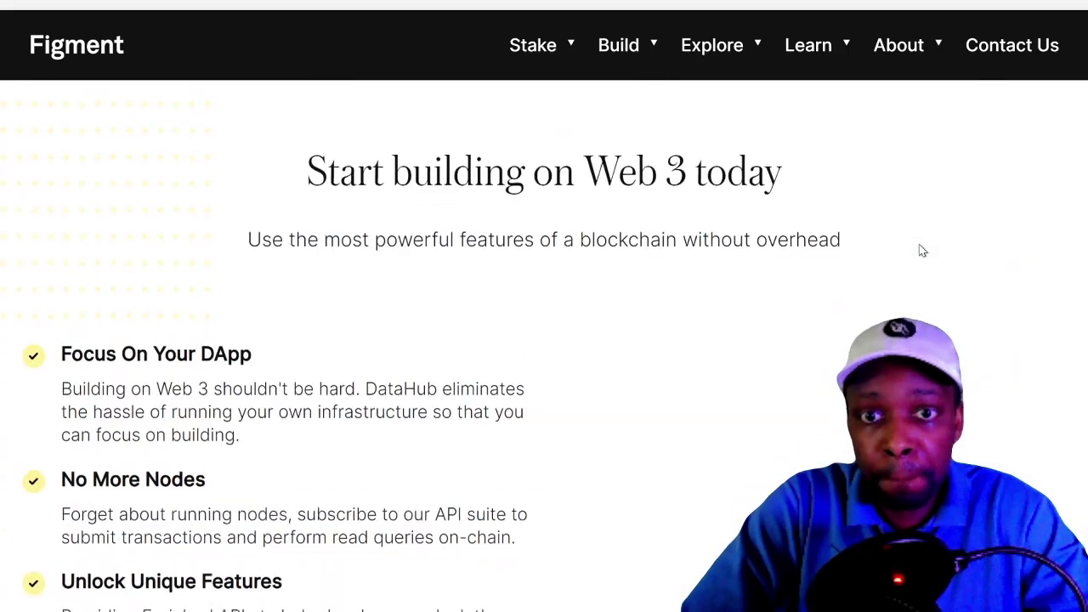
pyautogui.scroll(-12, 923, 249)
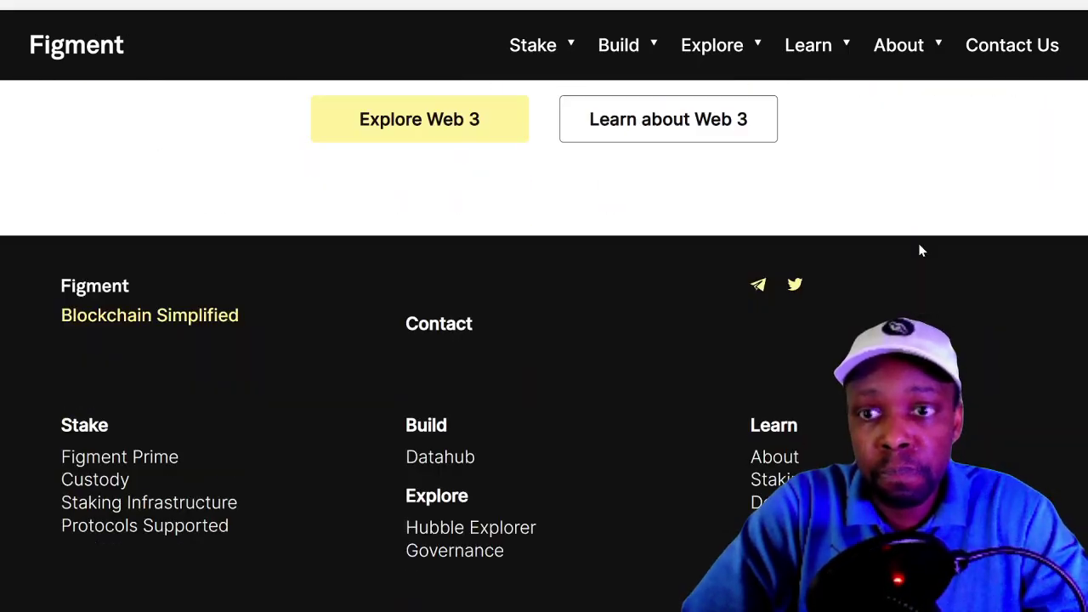
pyautogui.scroll(5, 921, 249)
pyautogui.scroll(1, 923, 251)
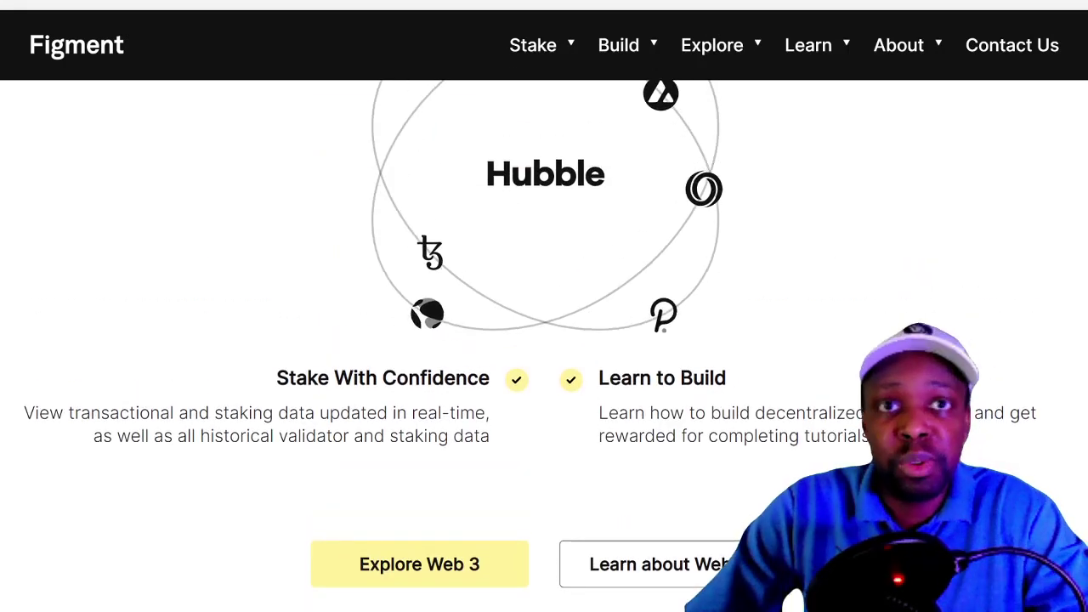
# Return to SolFlare's validators list and compare Figment's stake, fee and delegators with the neighbouring entries
pyautogui.hotkey('ctrl', 'Tab')
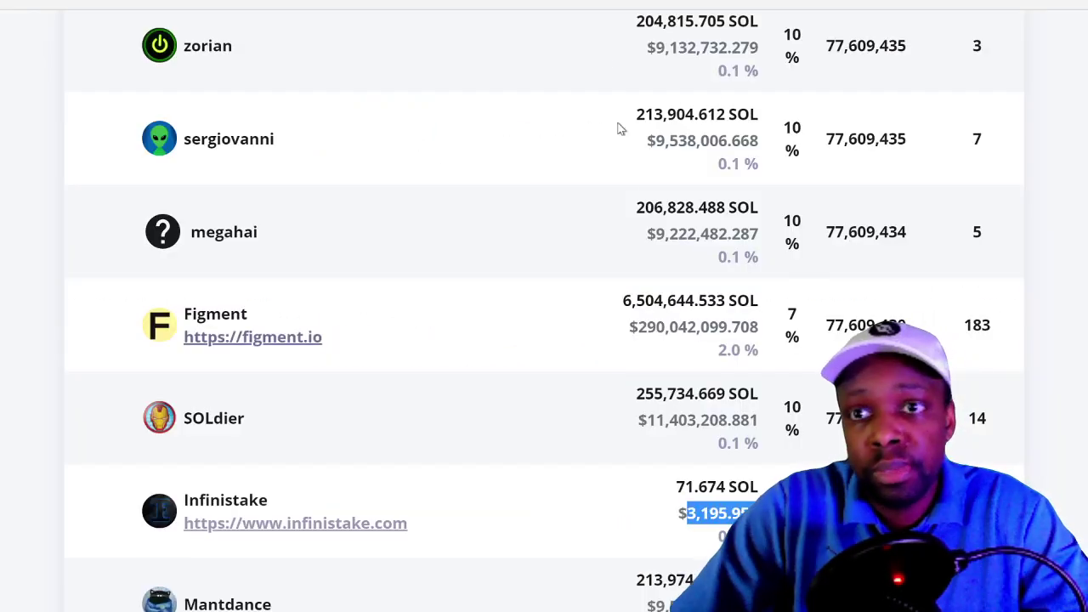
pyautogui.click(607, 325)
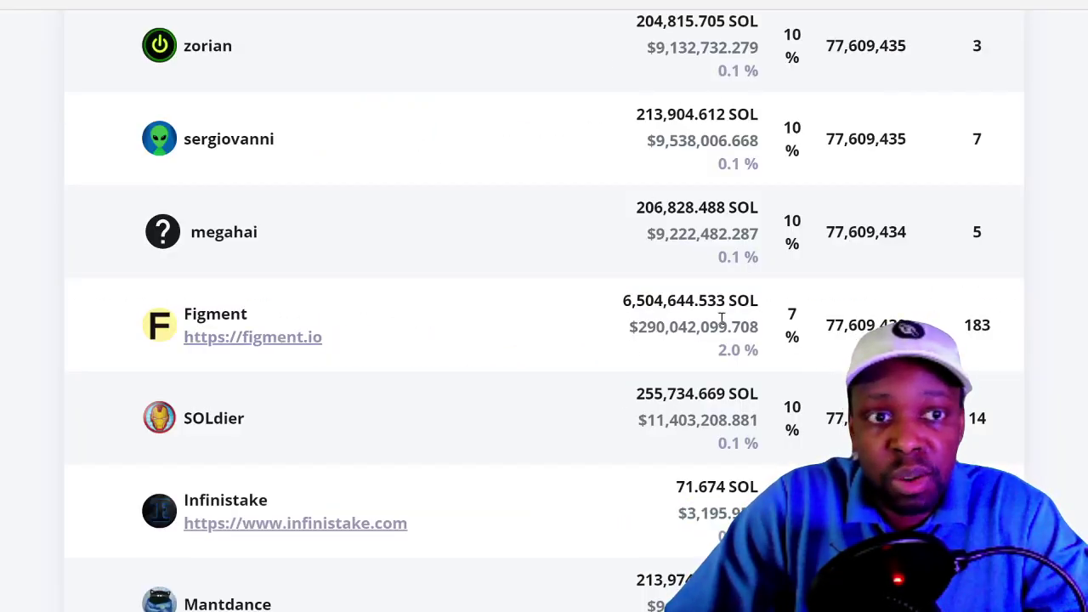
pyautogui.scroll(8, 719, 319)
pyautogui.scroll(-6, 719, 323)
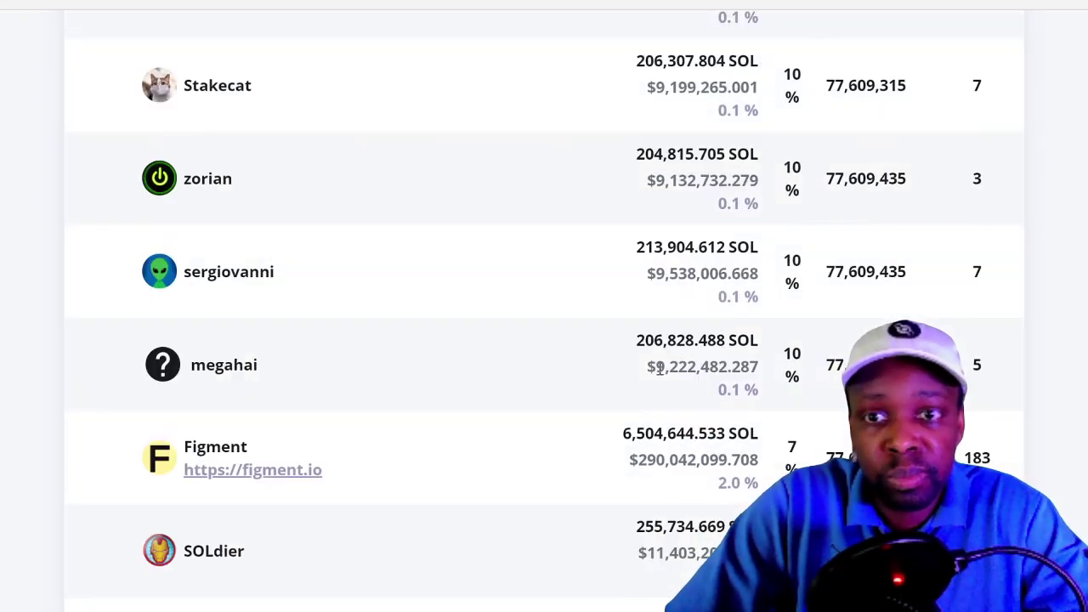
# Start delegating the stake:0 account from the list of staking accounts
pyautogui.scroll(10, 721, 458)
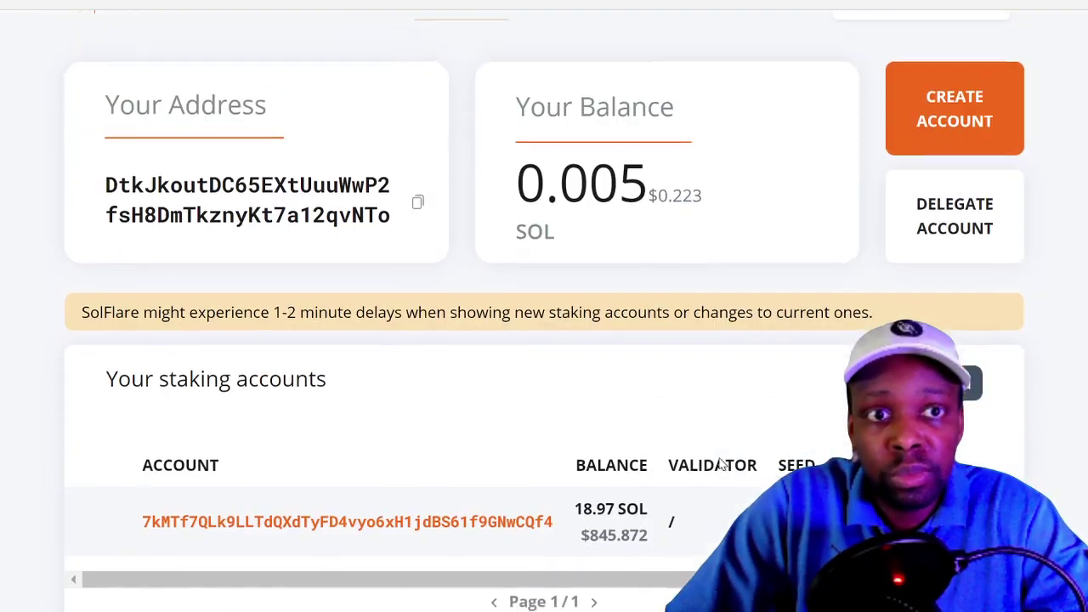
pyautogui.hscroll(2, 799, 460)
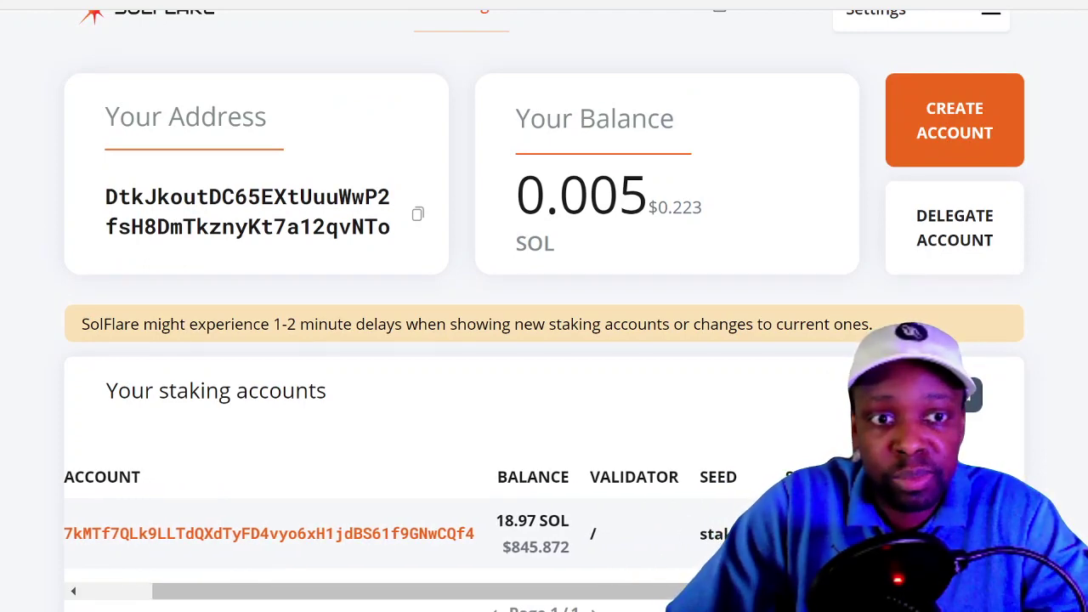
pyautogui.scroll(-2, 545, 306)
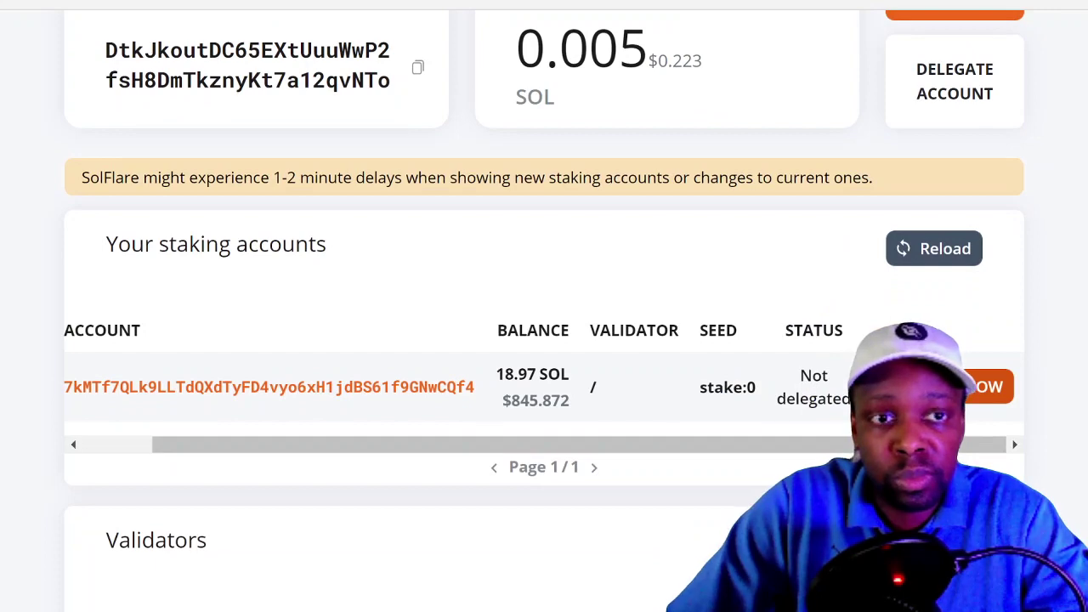
pyautogui.click(987, 387)
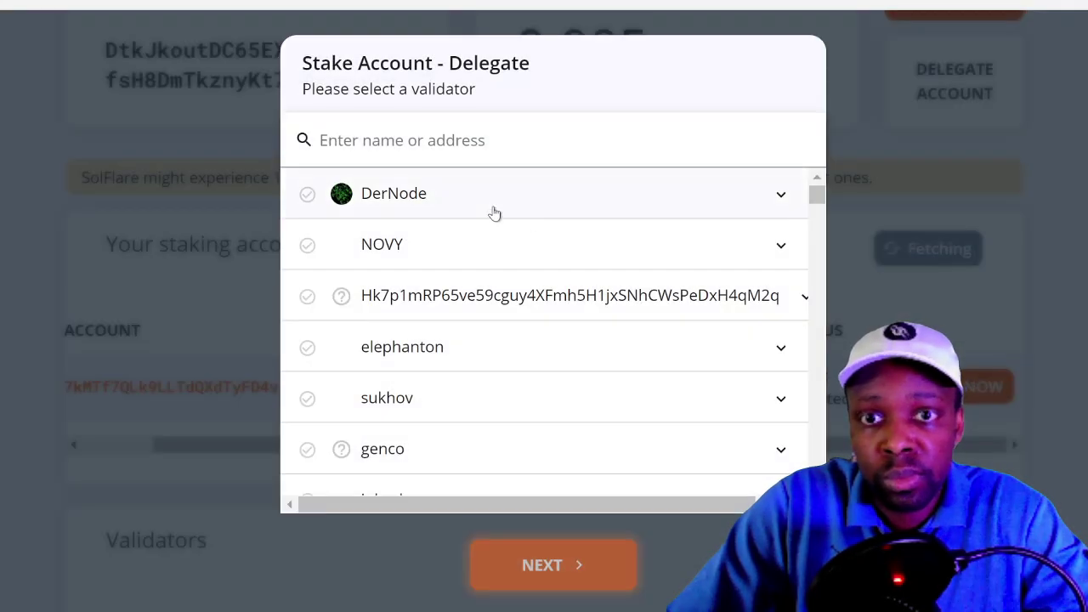
# Find and select Figment as the validator, then enter the wallet password and submit the delegation
pyautogui.scroll(-1, 485, 231)
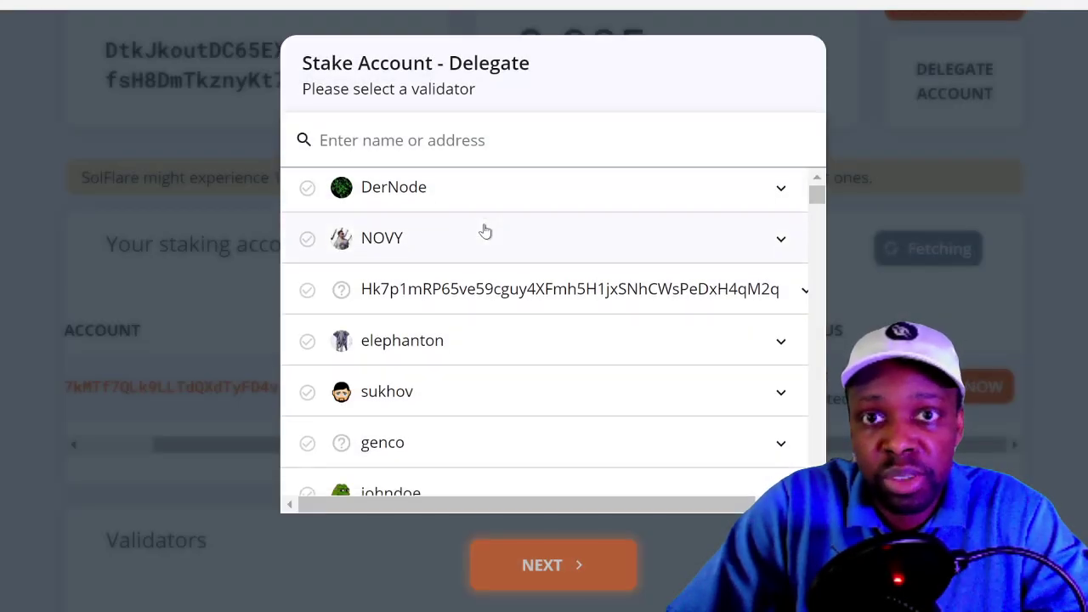
pyautogui.click(443, 141)
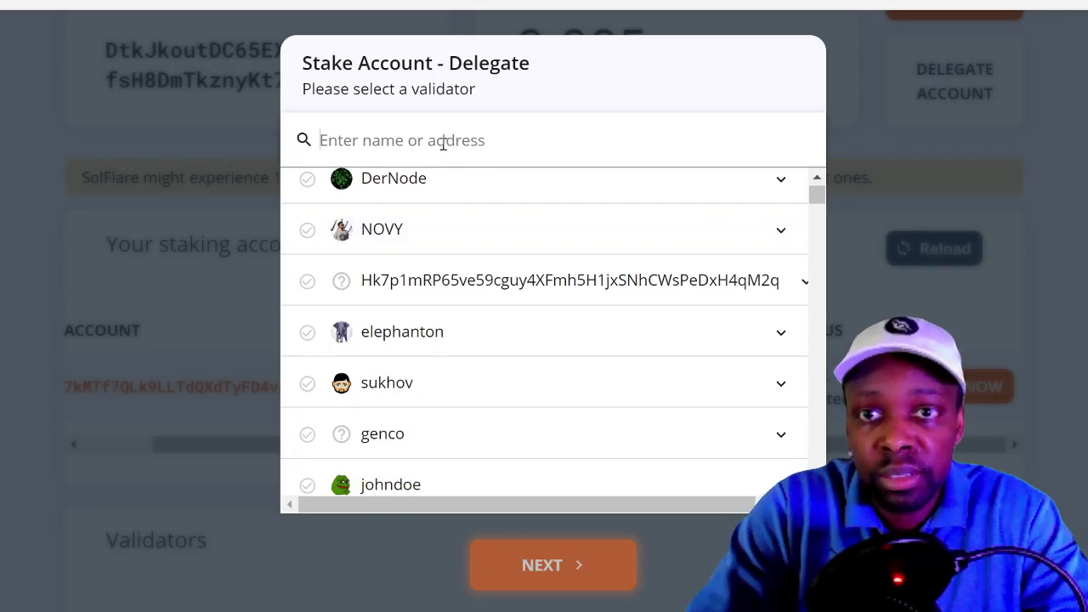
pyautogui.write('figment')
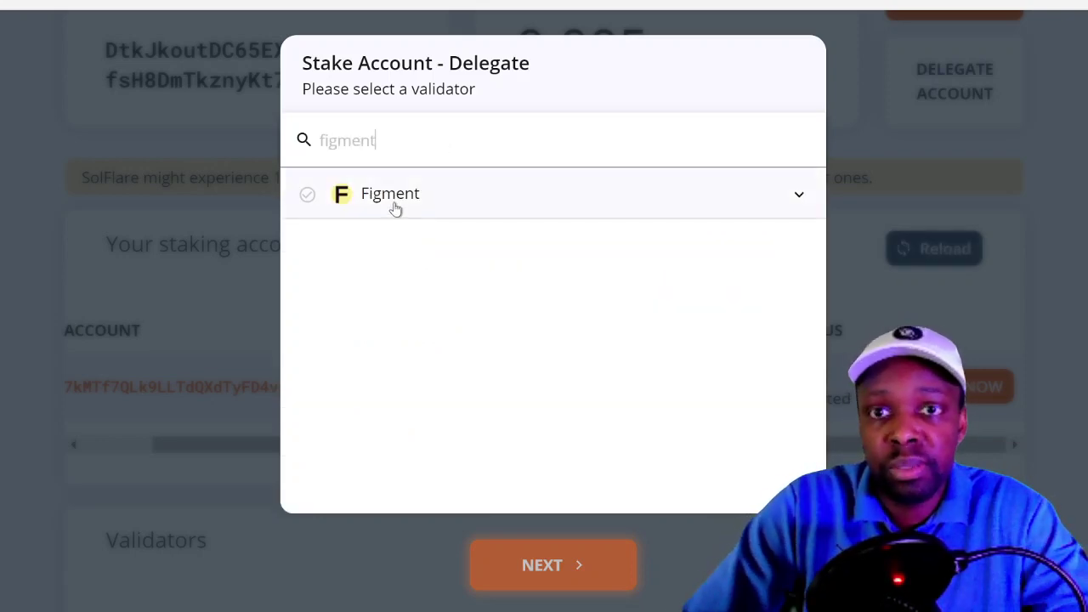
pyautogui.click(396, 204)
pyautogui.click(545, 568)
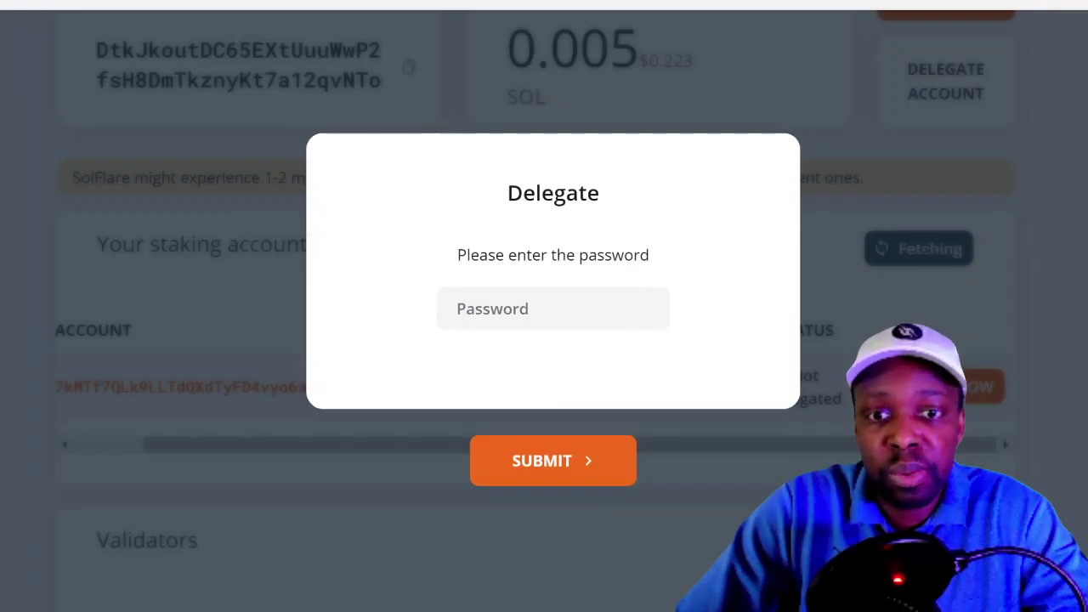
pyautogui.hotkey('ctrl', 'v')
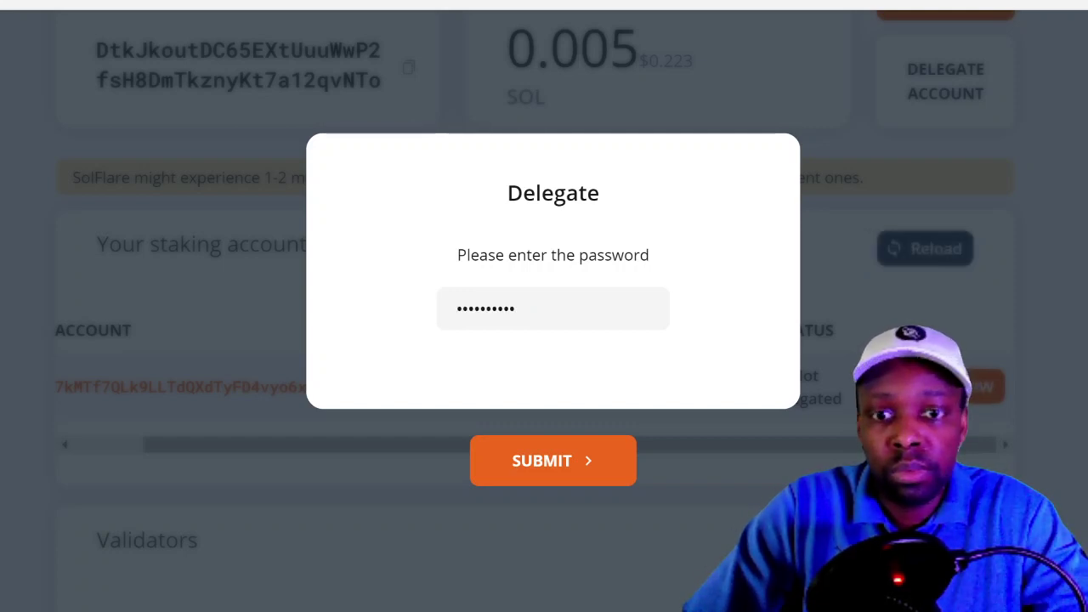
pyautogui.click(551, 459)
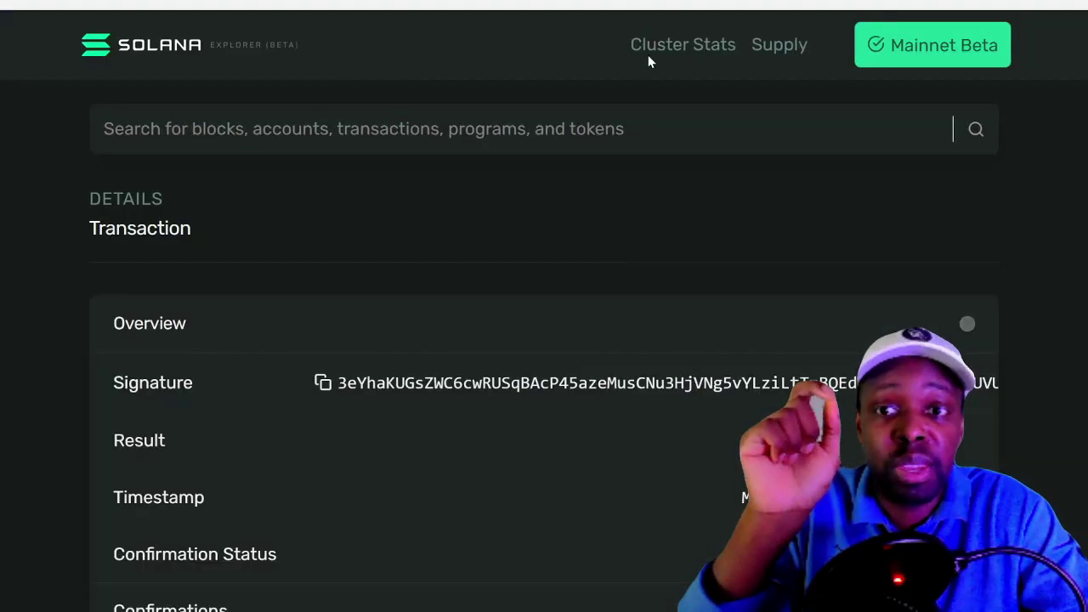
# In Solana Explorer, read through the delegation transaction's overview, including its signature and timestamp
pyautogui.scroll(-1, 647, 66)
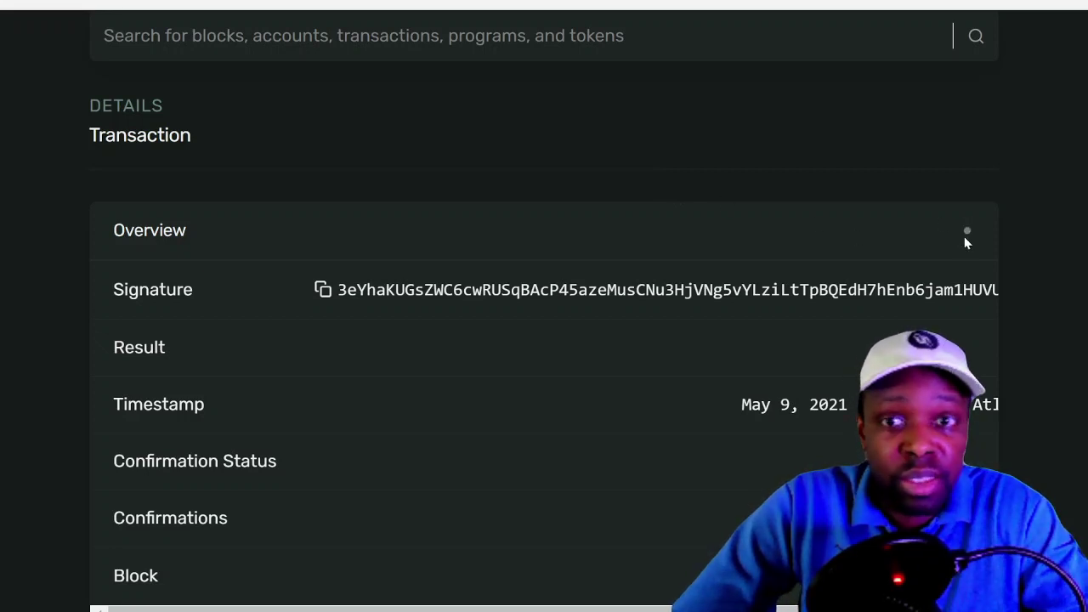
pyautogui.scroll(-1, 791, 241)
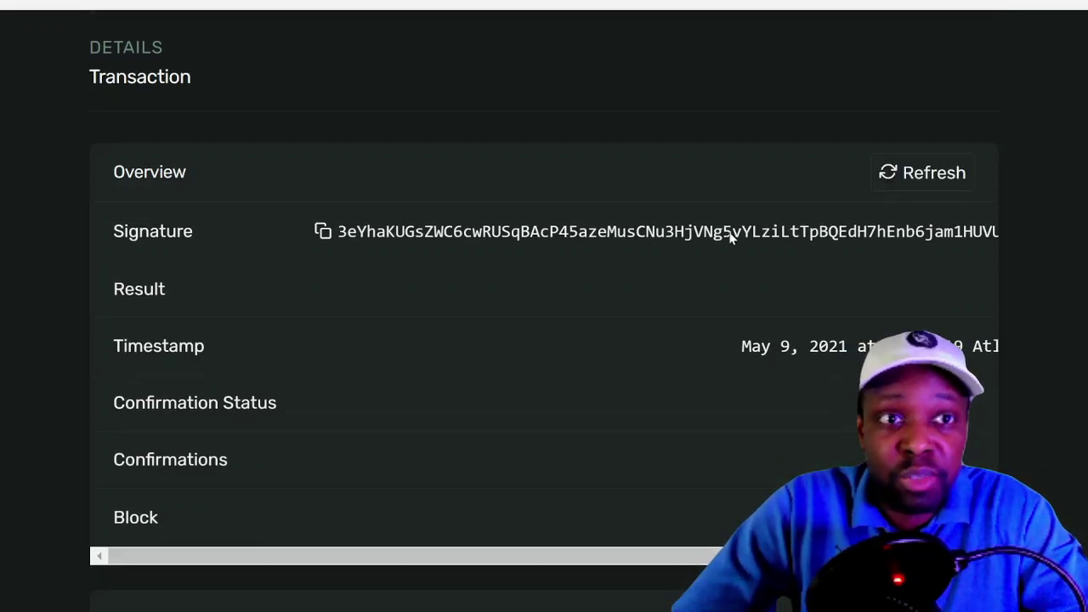
pyautogui.scroll(-1, 696, 234)
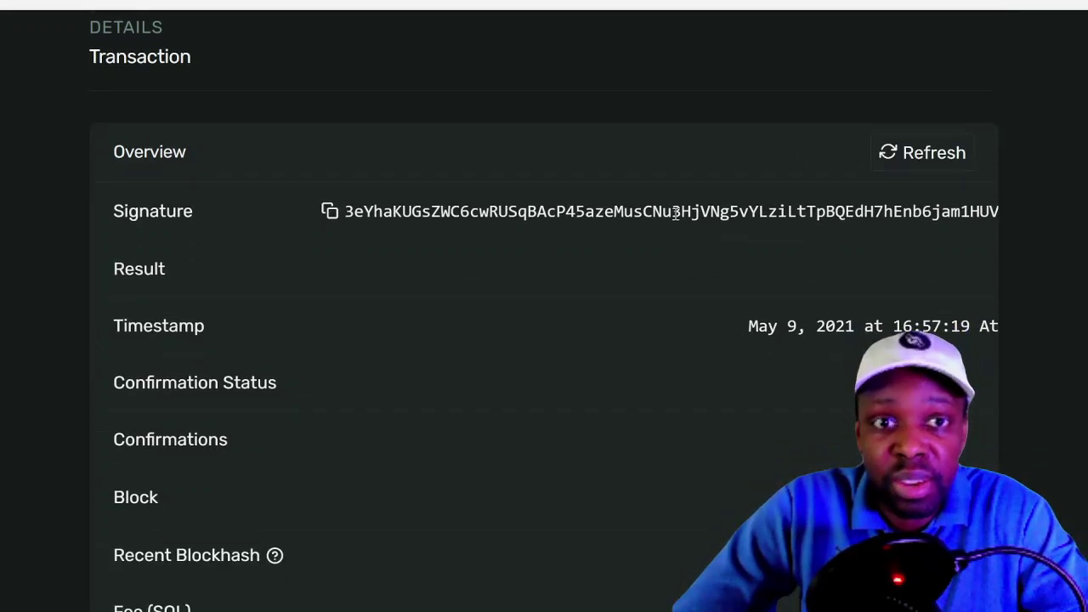
pyautogui.scroll(1, 679, 215)
pyautogui.scroll(2, 679, 214)
pyautogui.scroll(-2, 677, 218)
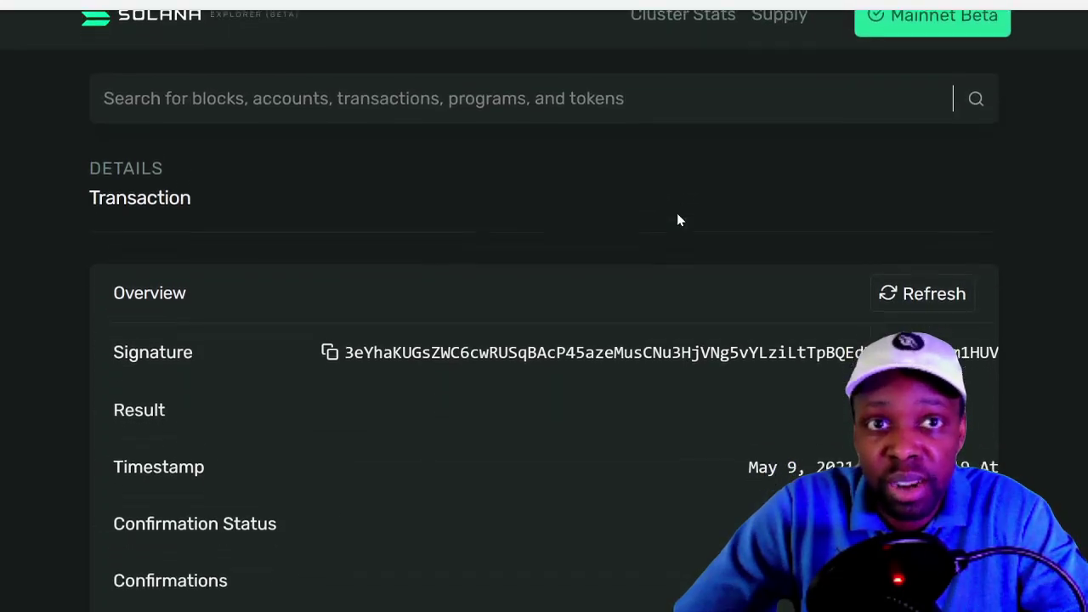
pyautogui.scroll(-2, 685, 246)
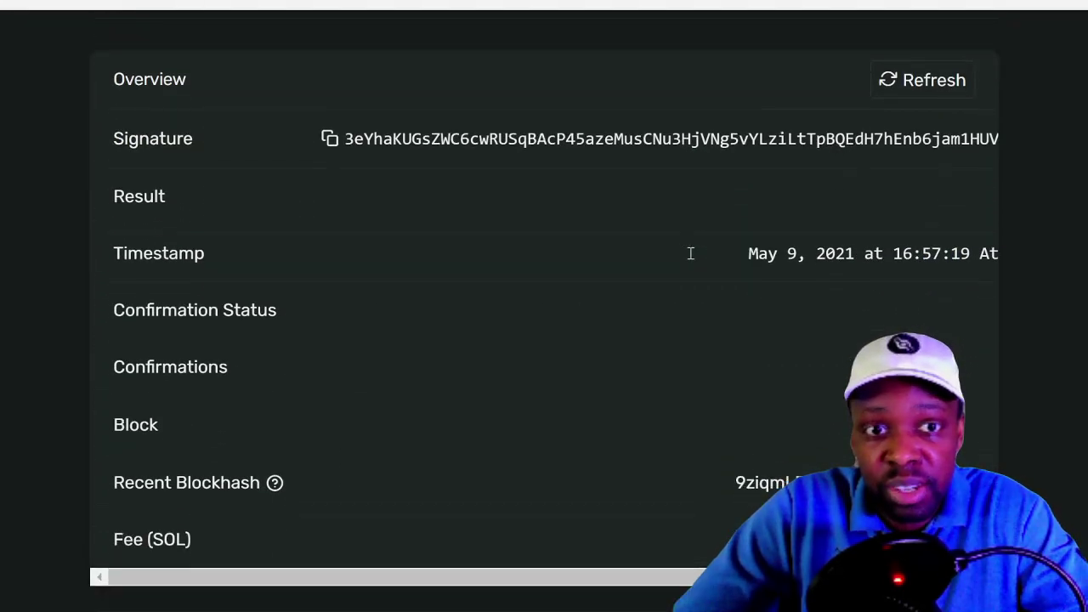
pyautogui.scroll(-1, 810, 257)
pyautogui.scroll(-1, 811, 348)
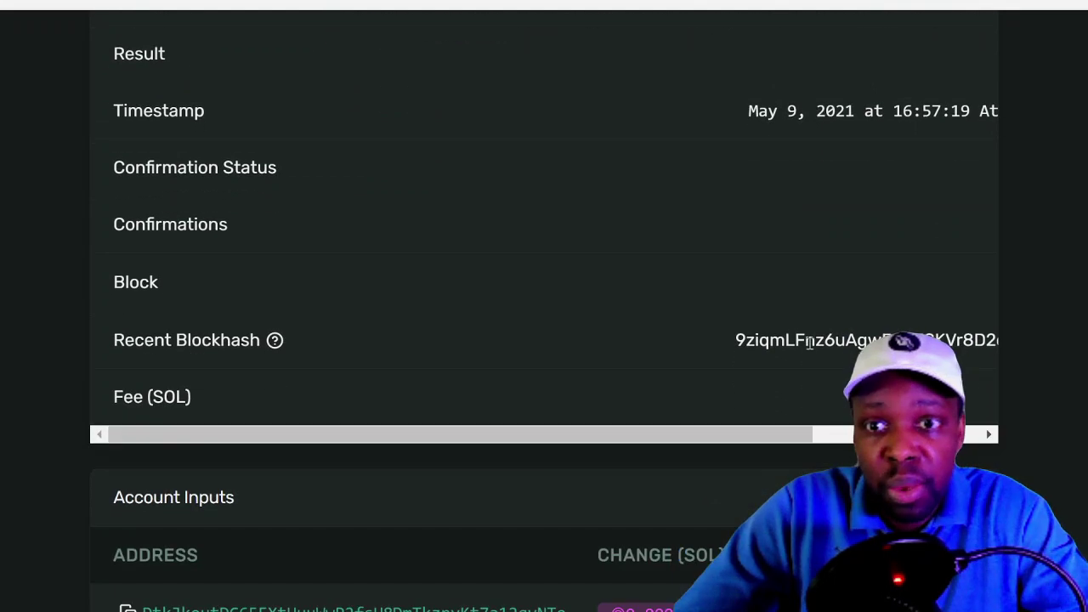
# Check the delegation transaction's confirmations, block, recent blockhash and SOL fee
pyautogui.scroll(-2, 817, 342)
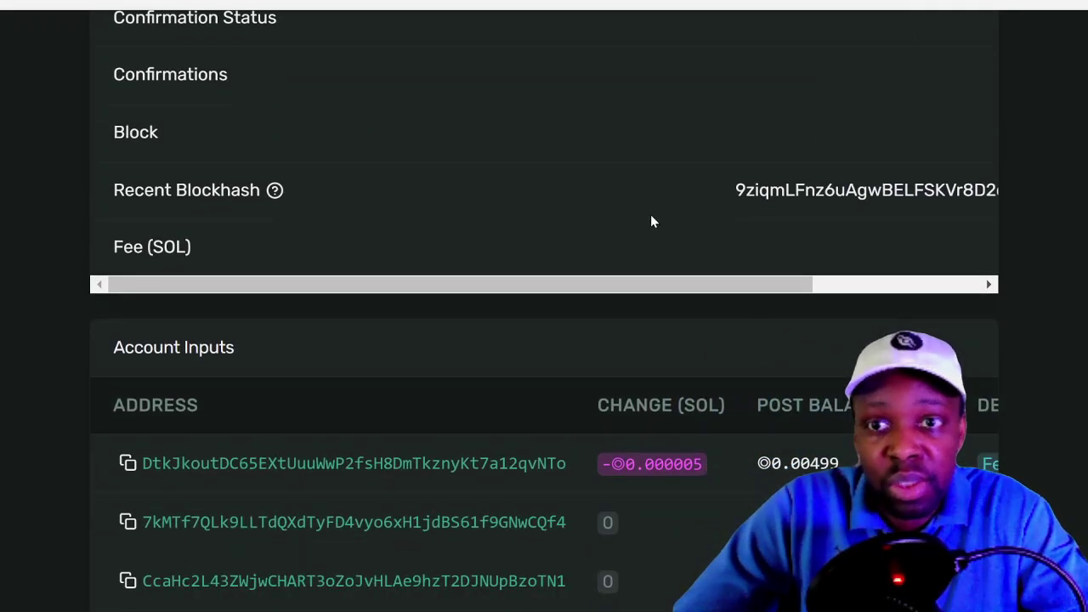
pyautogui.moveTo(784, 277); pyautogui.dragTo(1049, 279)
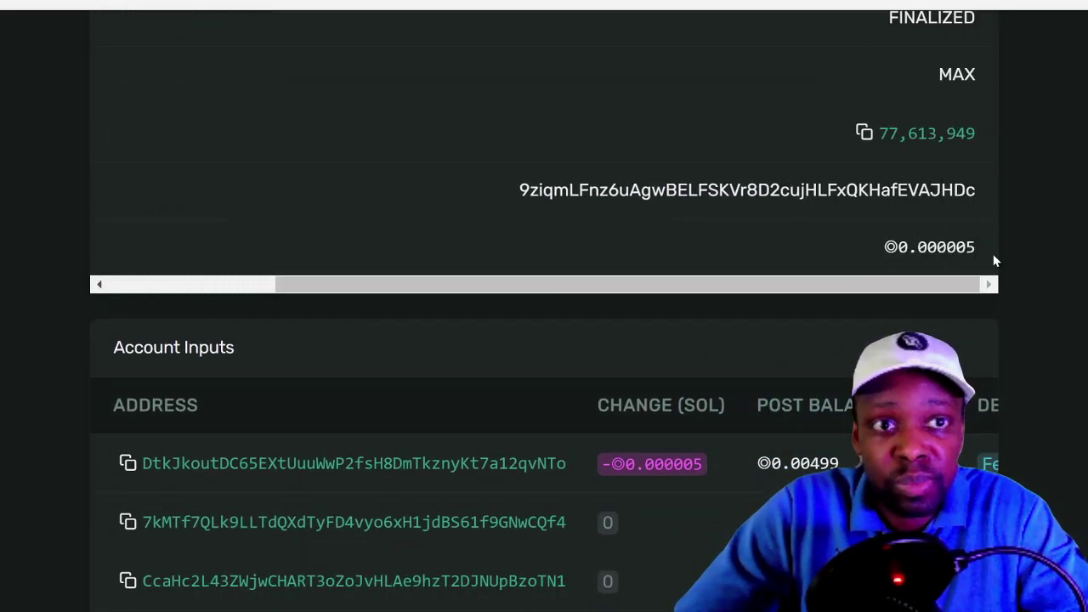
pyautogui.doubleClick(950, 252)
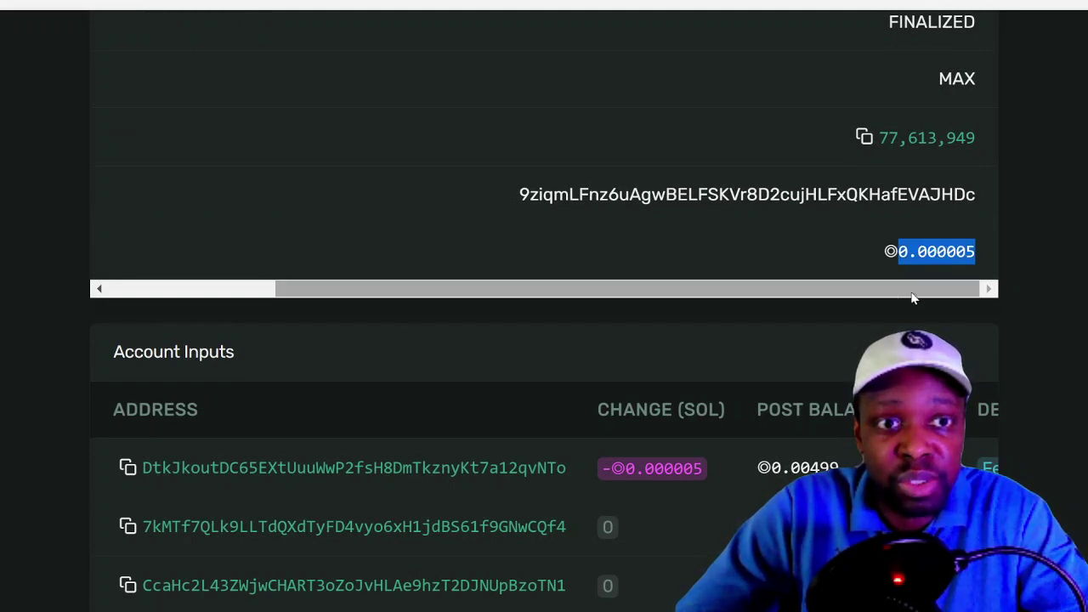
pyautogui.moveTo(913, 293); pyautogui.dragTo(382, 372)
# Examine the transaction's Account Inputs, comparing the balance changes, post balances and details of the listed addresses
pyautogui.scroll(-5, 68, 323)
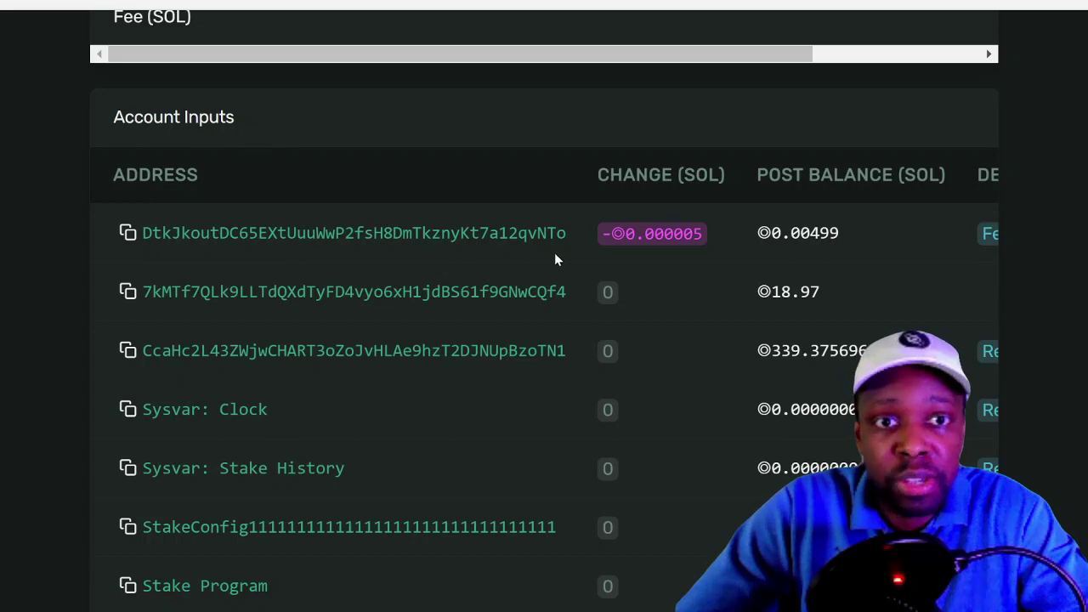
pyautogui.tripleClick(791, 291)
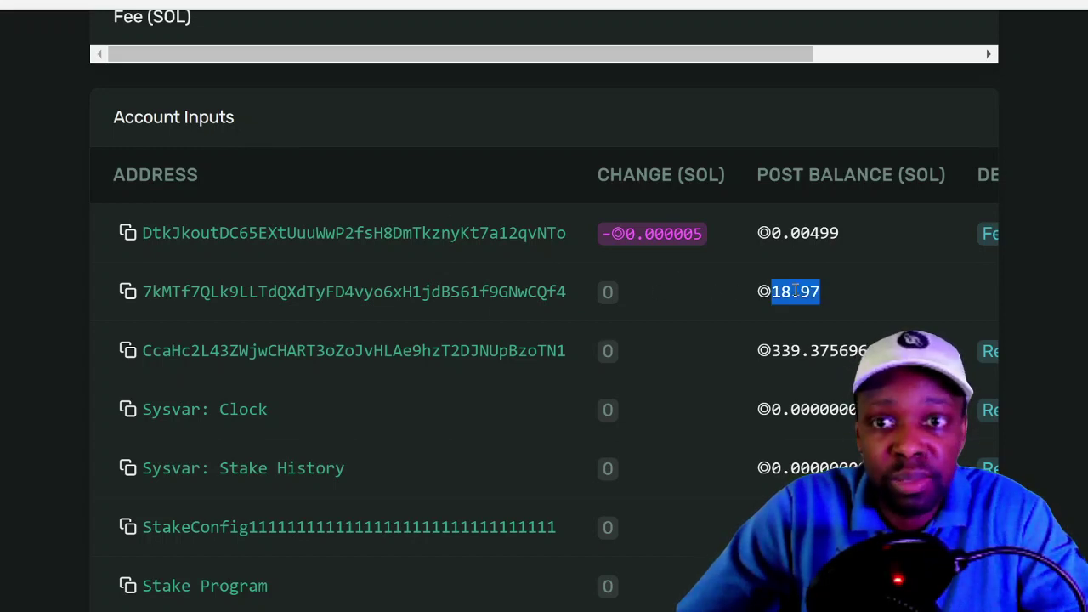
pyautogui.scroll(-4, 801, 309)
pyautogui.scroll(3, 801, 309)
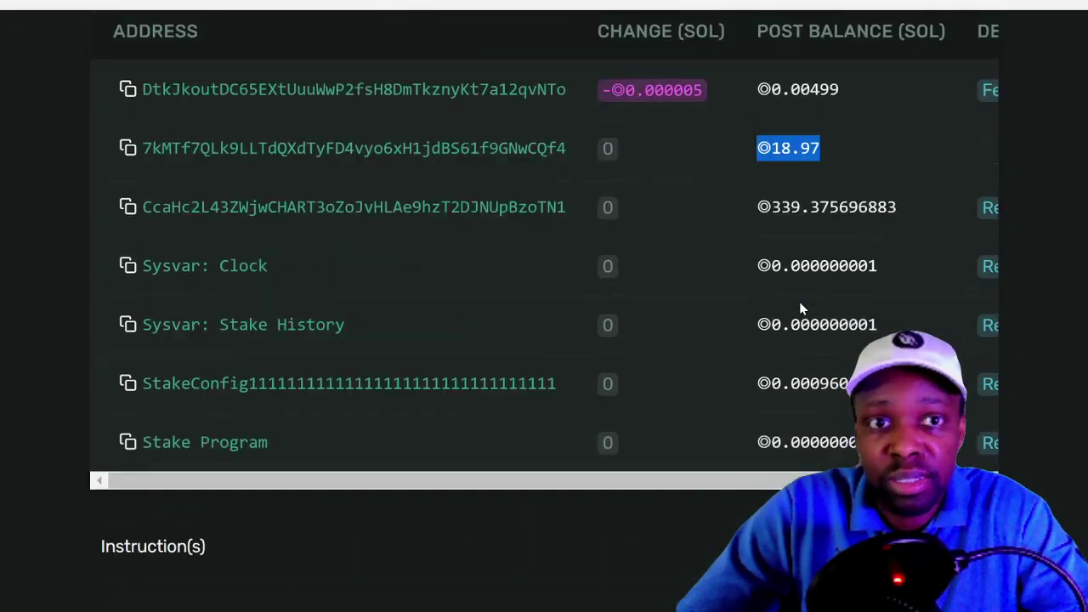
pyautogui.tripleClick(800, 285)
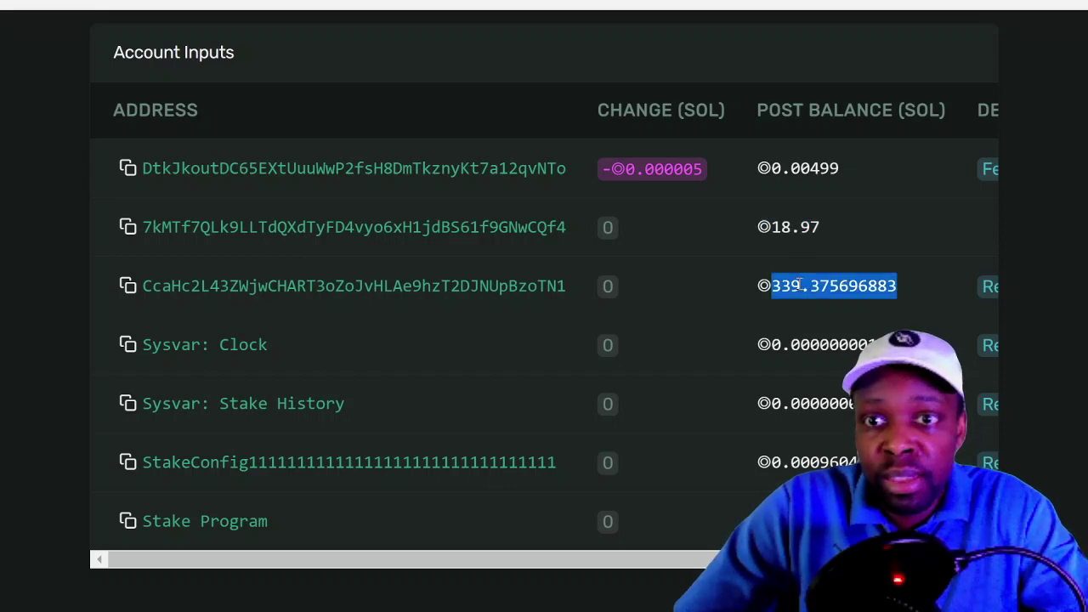
pyautogui.hscroll(3, 799, 286)
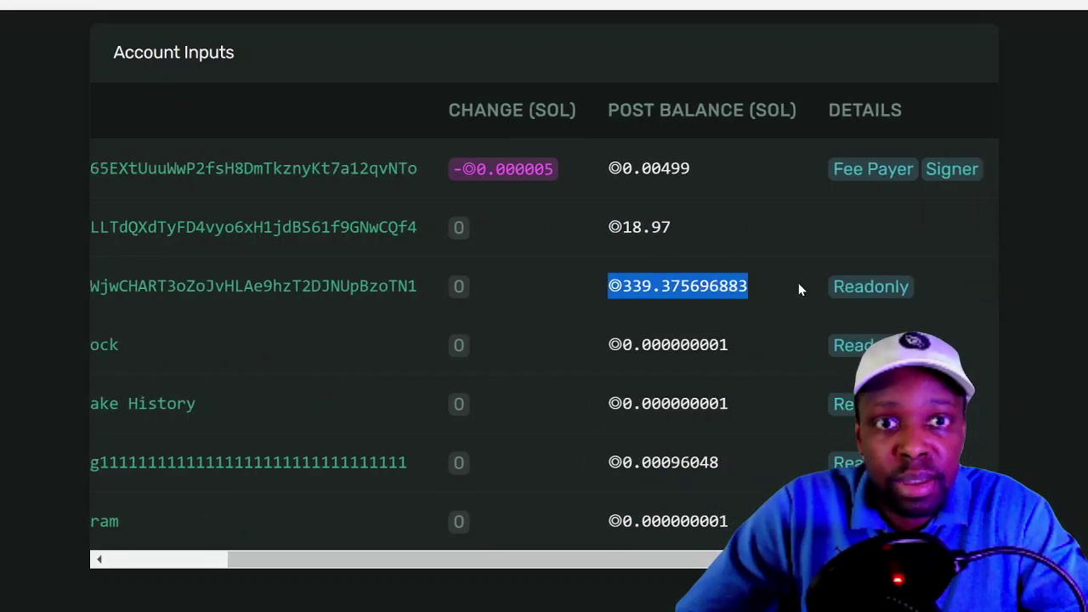
pyautogui.hscroll(-3, 653, 286)
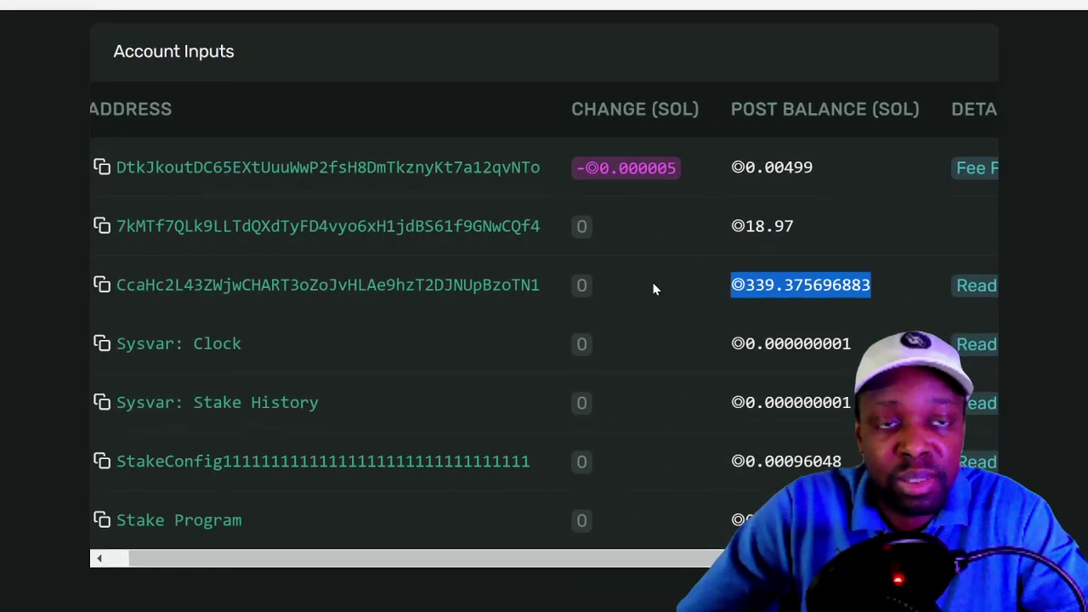
pyautogui.scroll(-2, 653, 286)
pyautogui.hscroll(3, 653, 287)
pyautogui.scroll(-8, 653, 289)
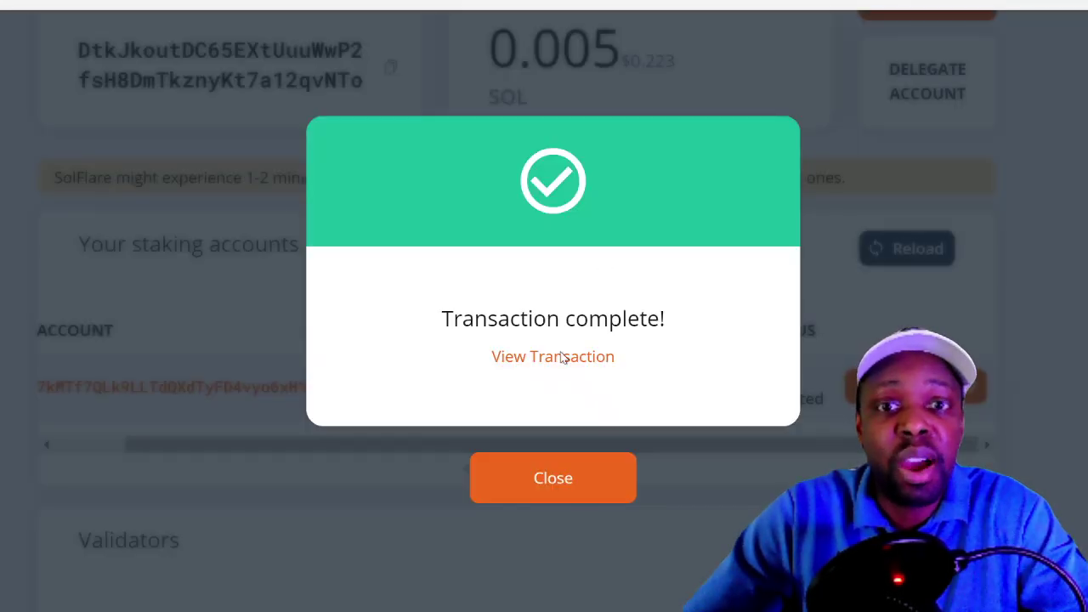
# Return to SolFlare, close the transaction confirmation and check the staking account's validator and delegation status
pyautogui.click(546, 481)
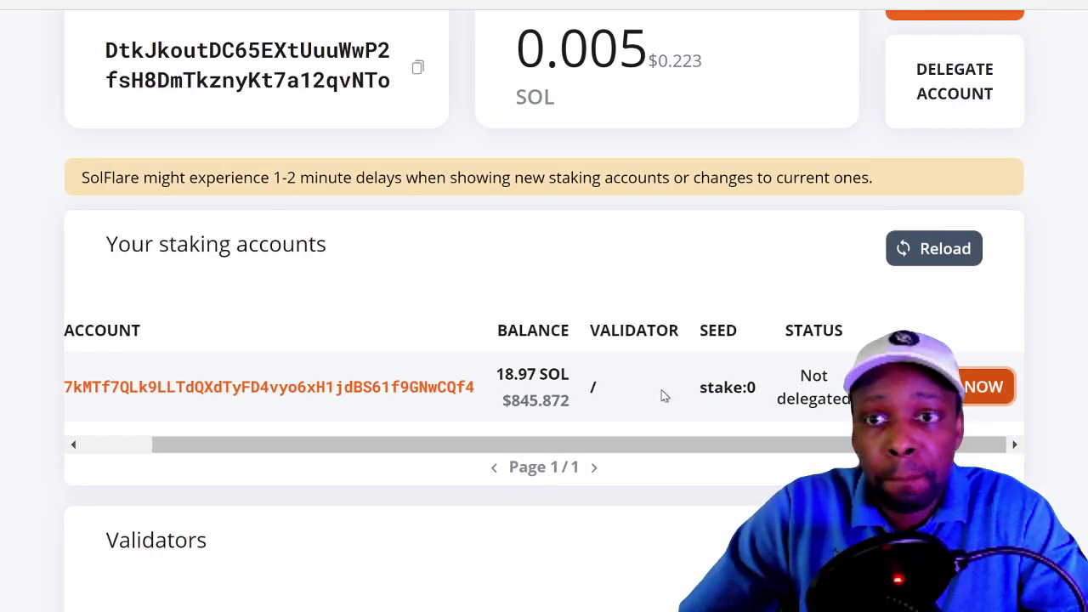
pyautogui.hscroll(-2, 665, 396)
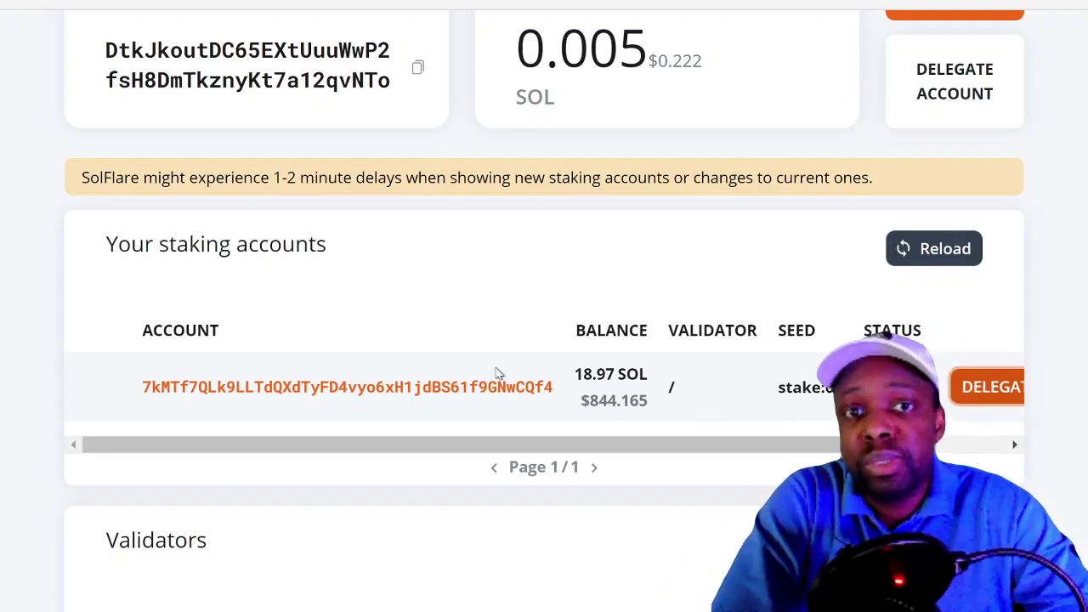
pyautogui.scroll(-2, 12, 389)
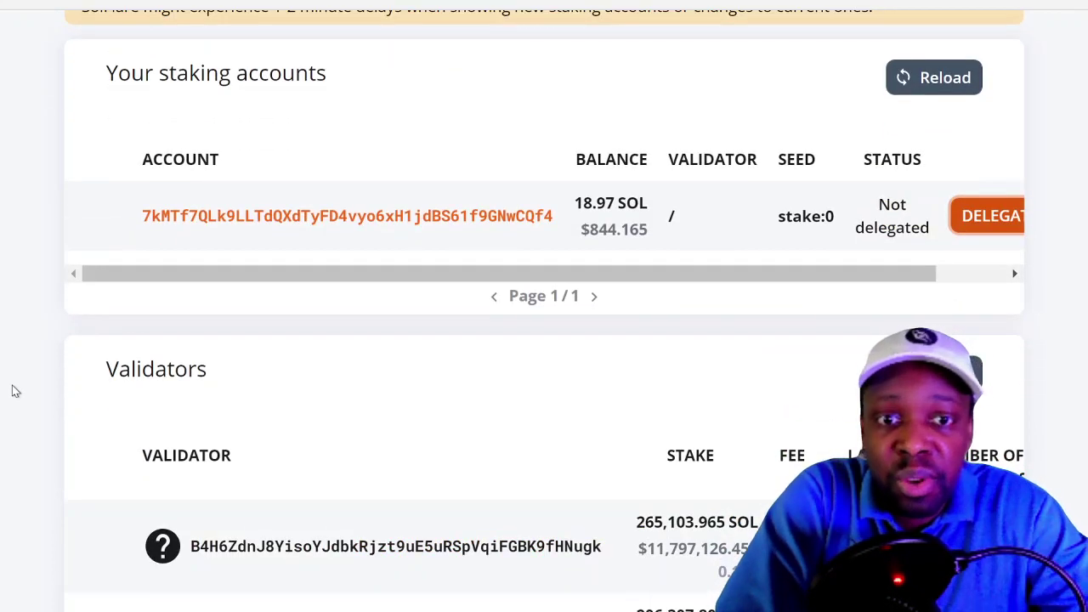
pyautogui.scroll(5, 12, 391)
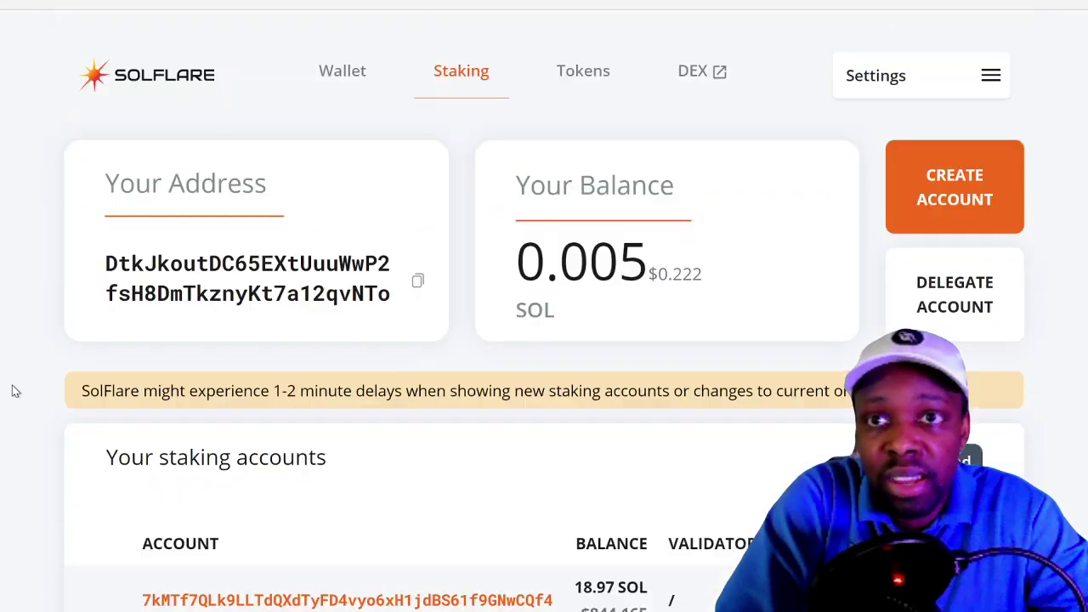
pyautogui.scroll(-4, 12, 391)
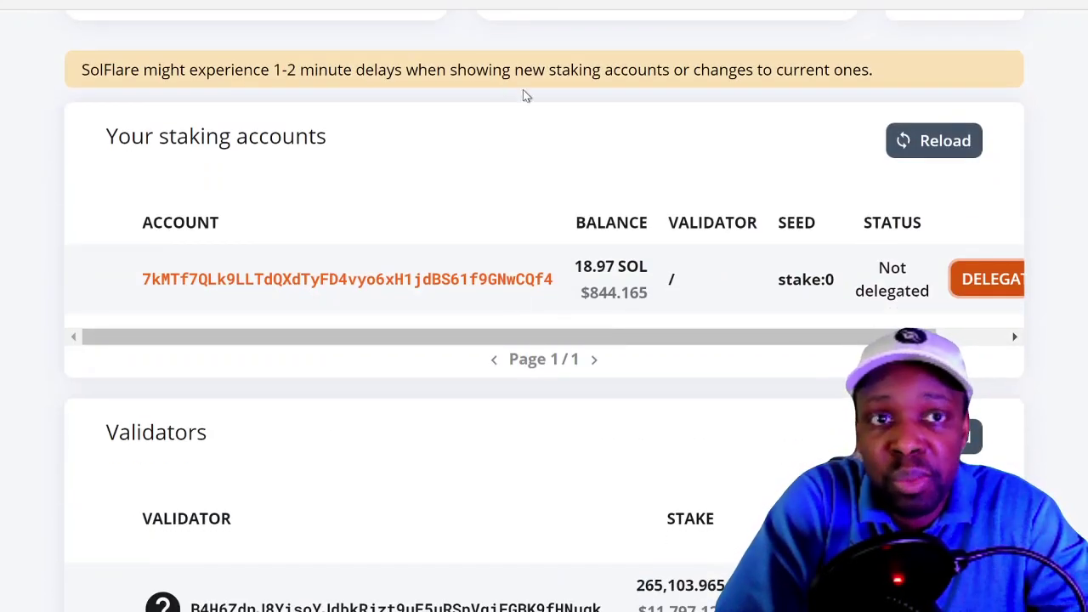
pyautogui.scroll(-4, 799, 355)
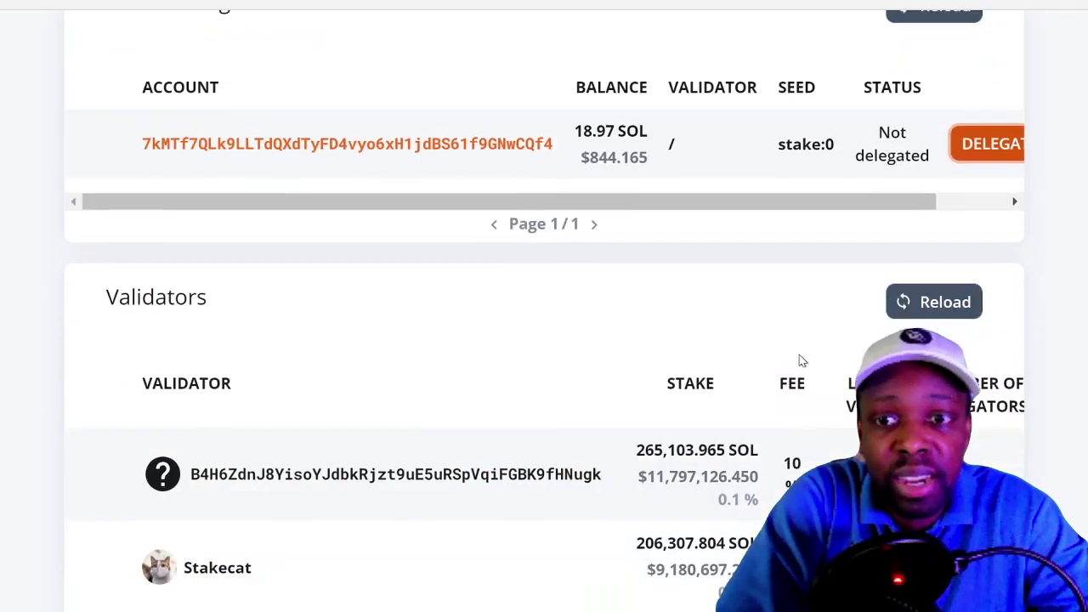
pyautogui.scroll(5, 799, 355)
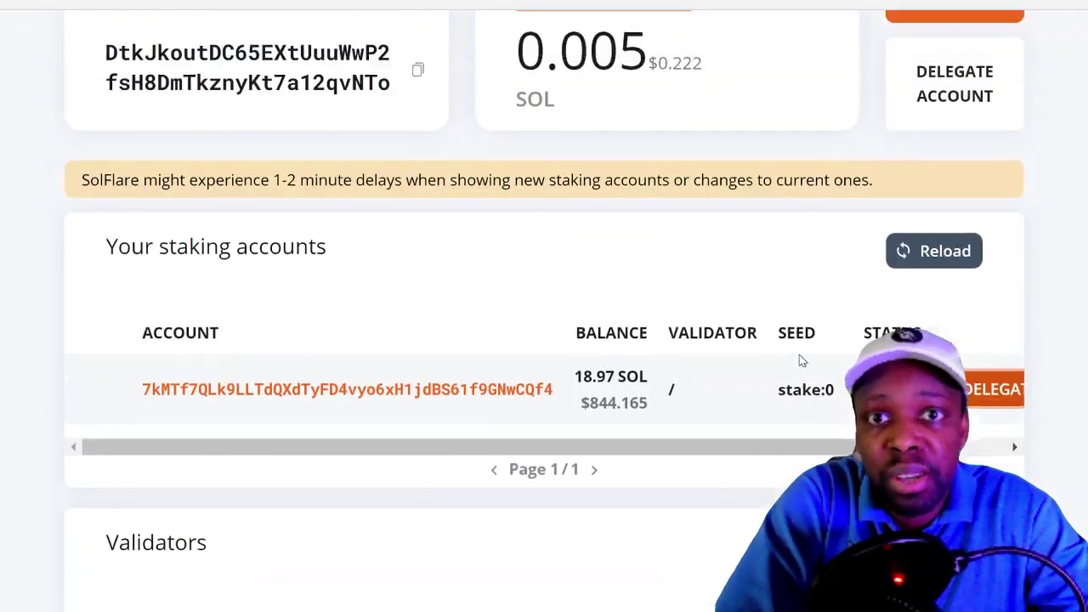
pyautogui.scroll(-10, 800, 355)
pyautogui.scroll(5, 799, 355)
pyautogui.scroll(8, 799, 355)
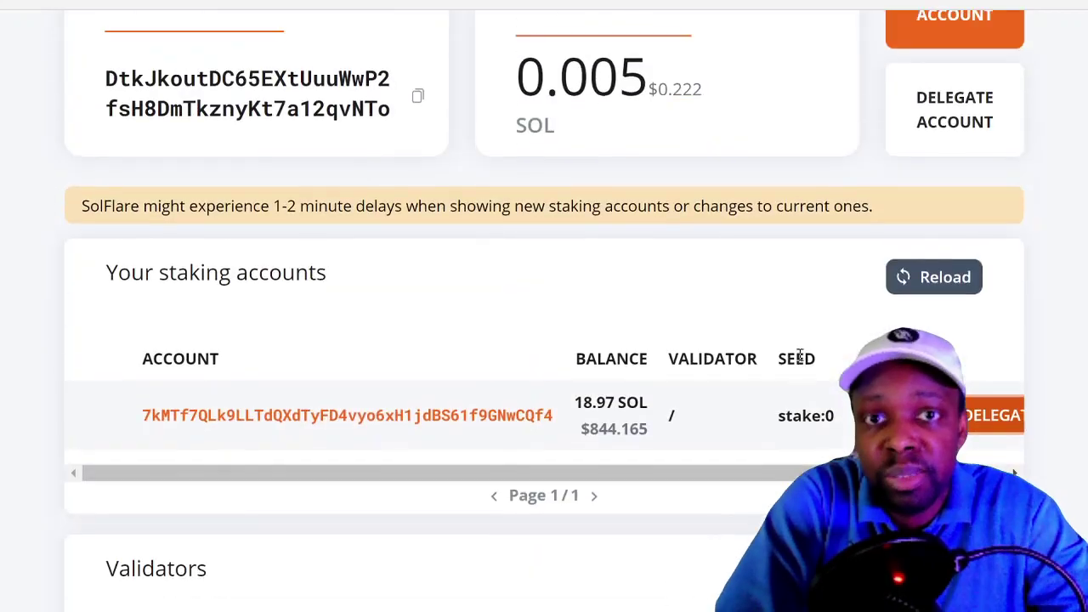
pyautogui.scroll(-3, 557, 254)
pyautogui.scroll(-2, 557, 254)
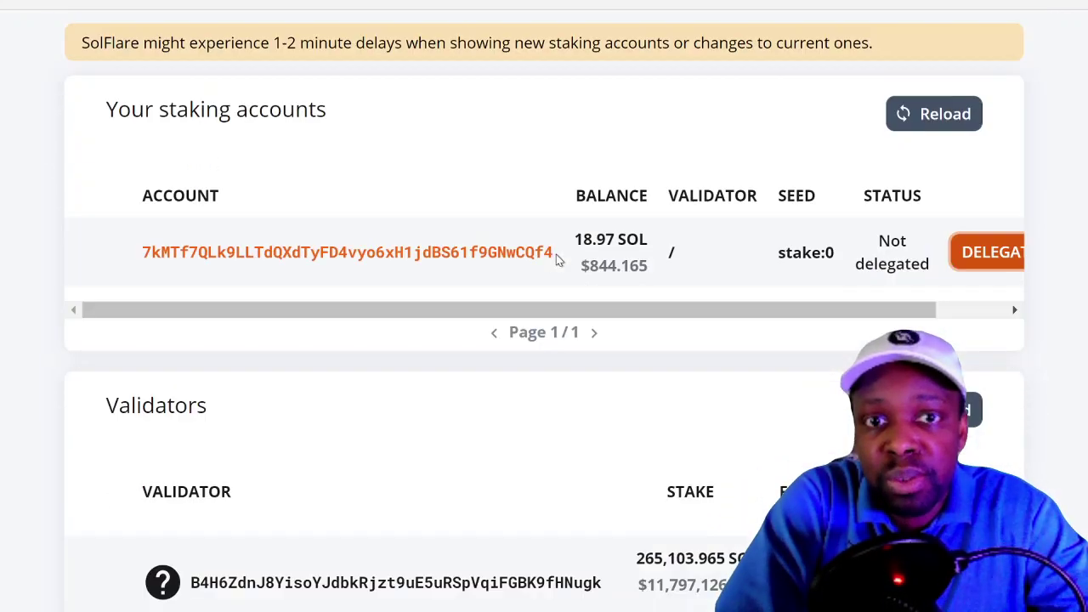
# Open the undelegated staking account's details, review its address, seed, rent exempt reserve, balance and available actions, and close them
pyautogui.click(491, 253)
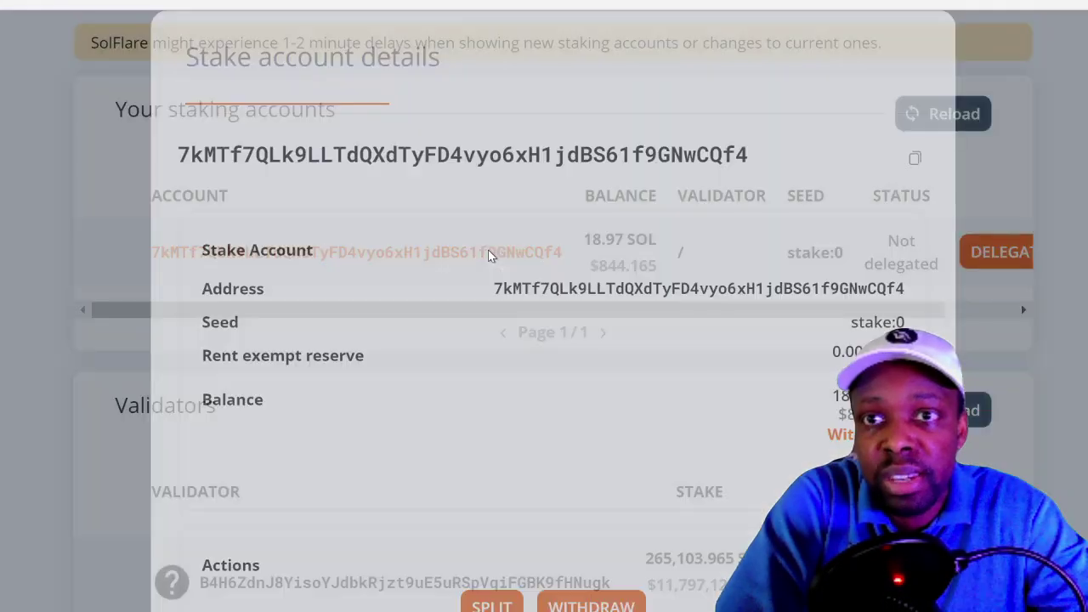
pyautogui.scroll(-3, 523, 295)
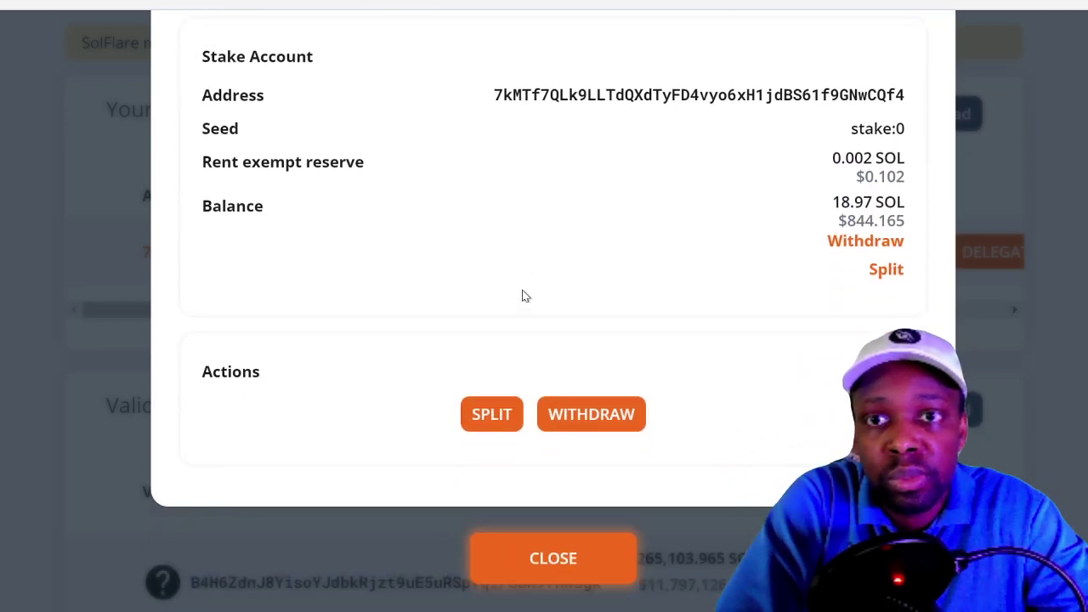
pyautogui.scroll(2, 535, 279)
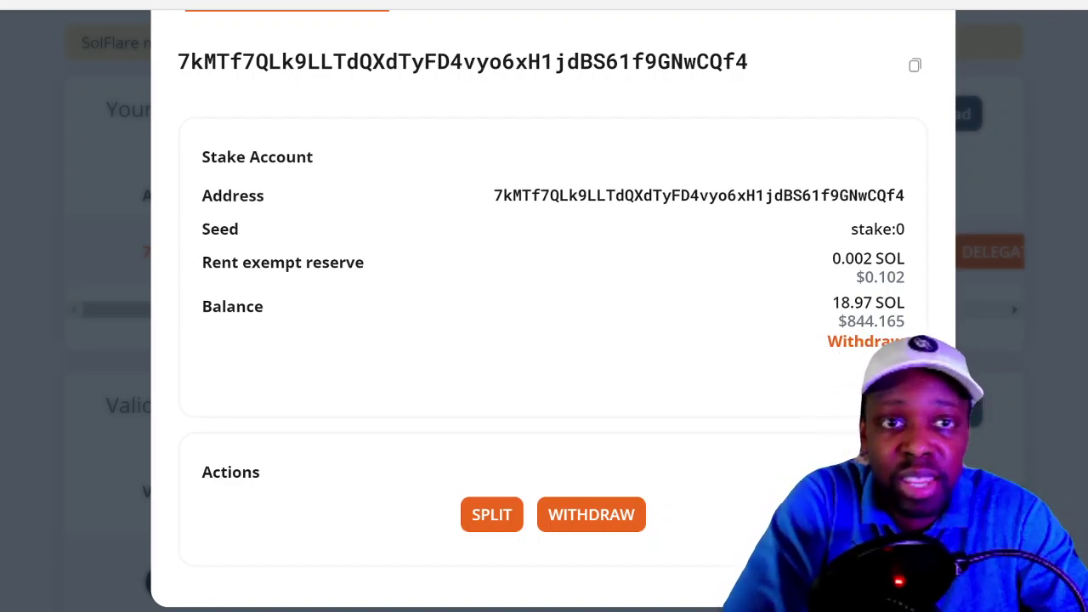
pyautogui.scroll(2, 545, 306)
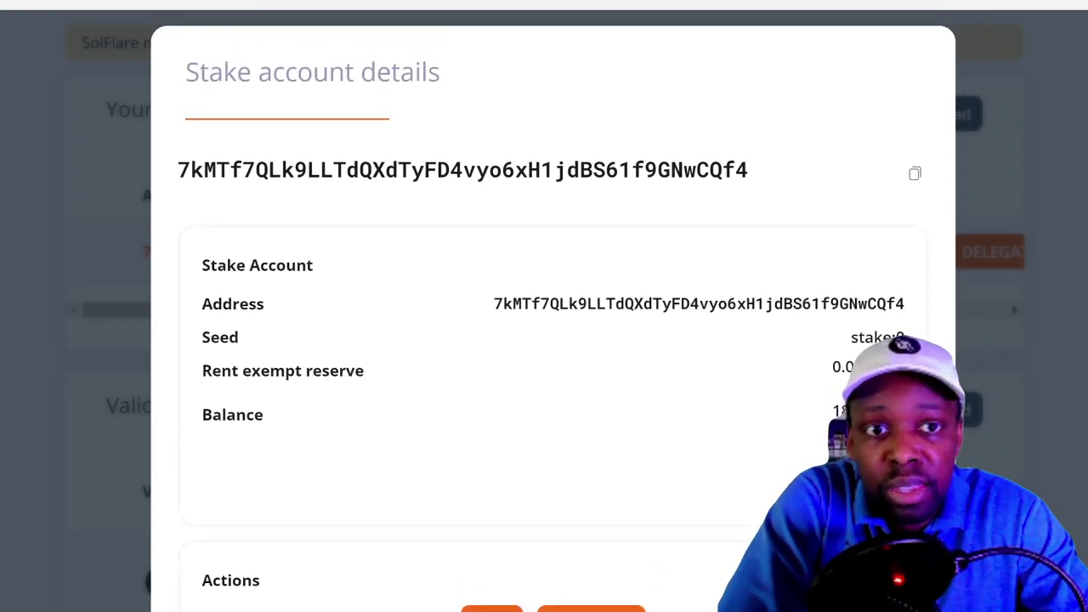
pyautogui.scroll(-3, 825, 303)
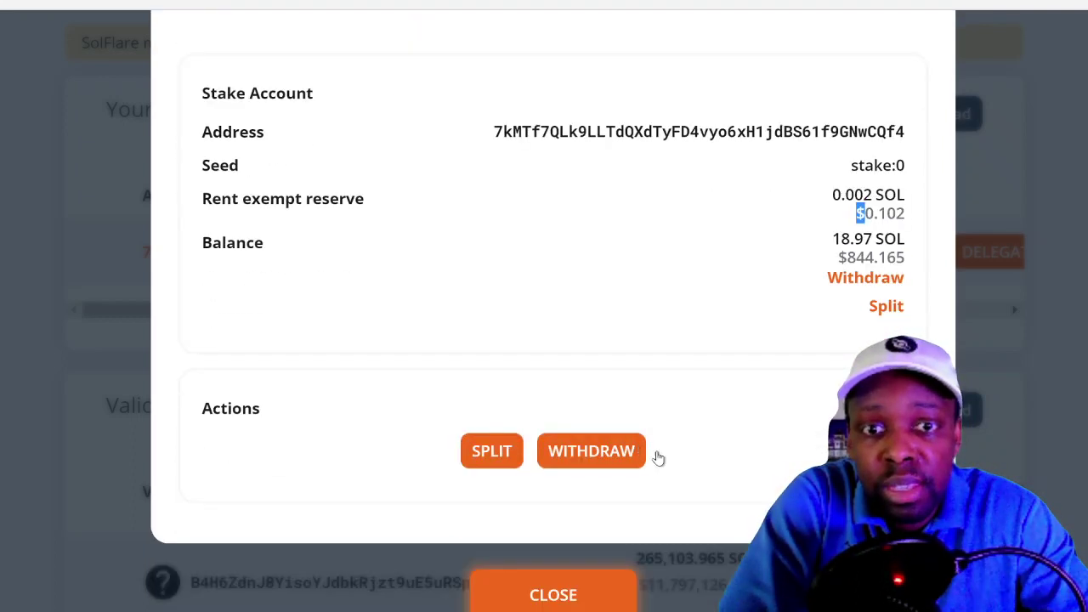
pyautogui.click(578, 592)
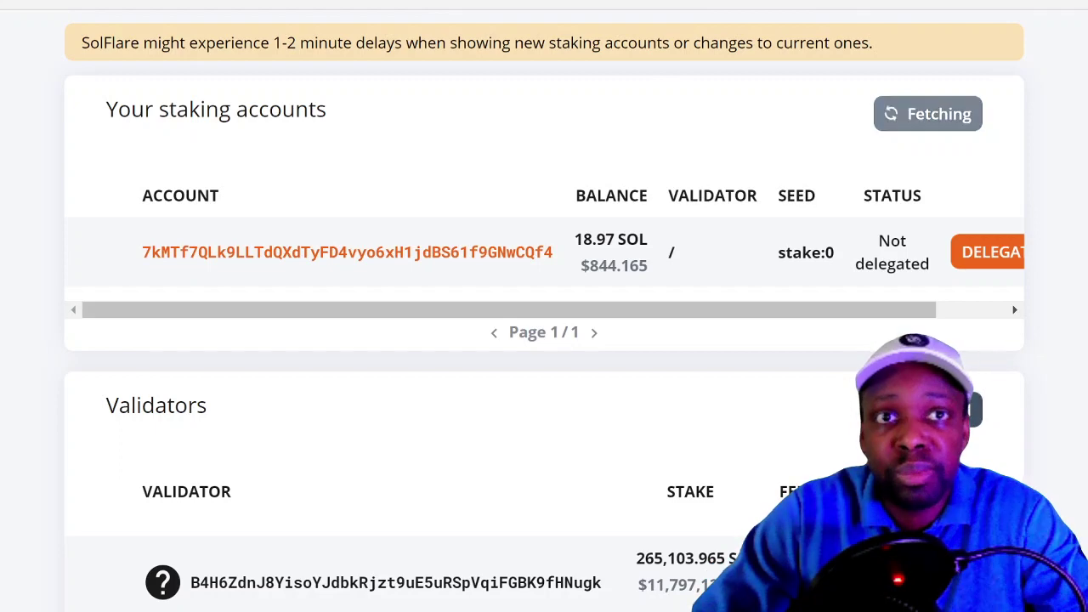
# Copy the stake account's address from its details and open Solana Explorer through a web search for "solana explorer"
pyautogui.click(520, 253)
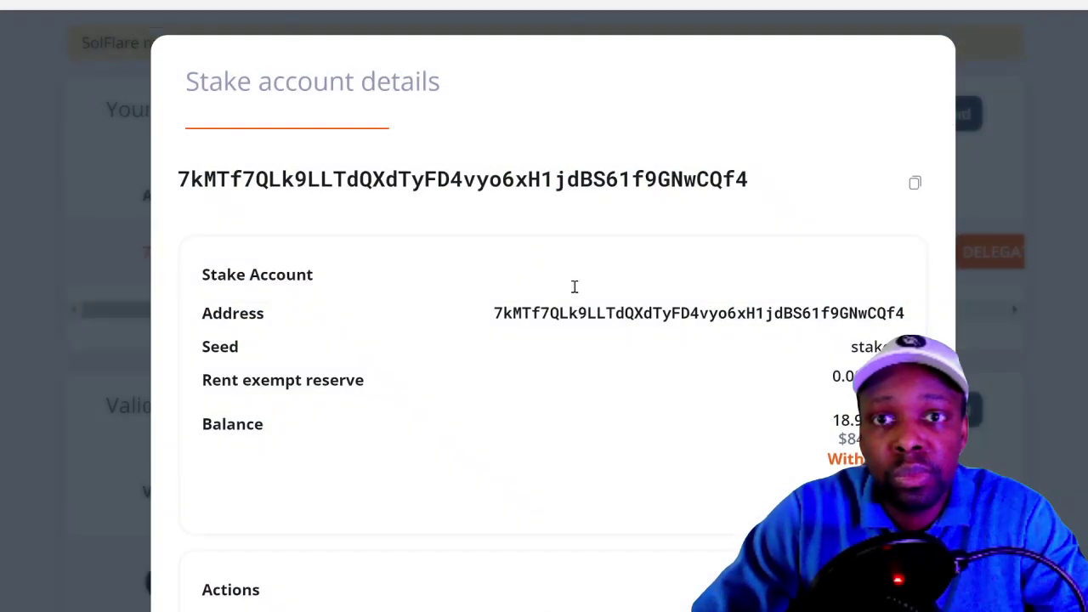
pyautogui.click(914, 183)
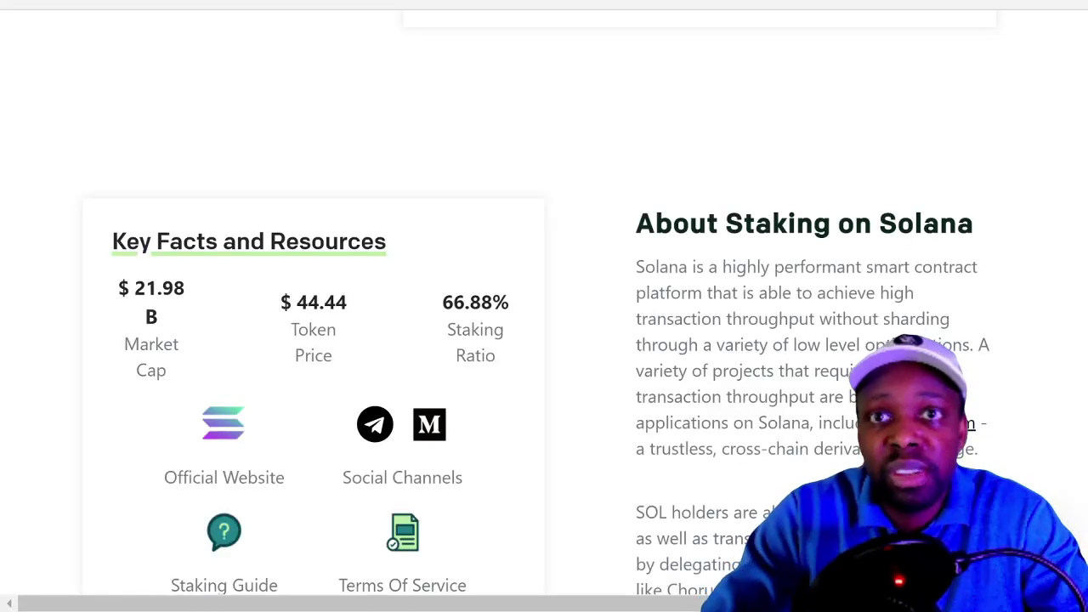
pyautogui.hotkey('ctrl', 'l')
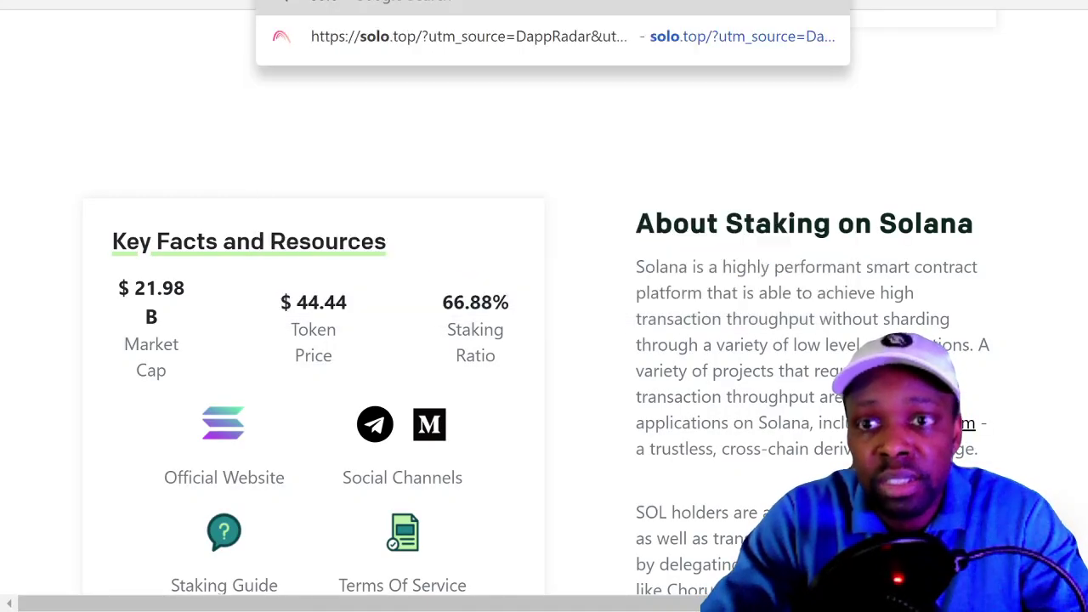
pyautogui.write('solana explorer')
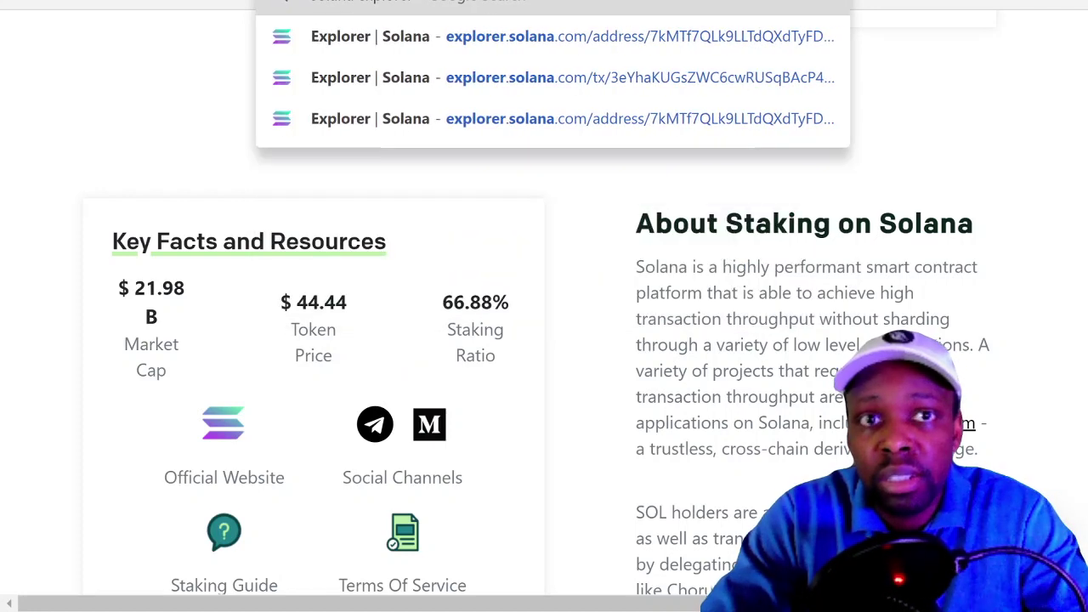
pyautogui.press('Return')
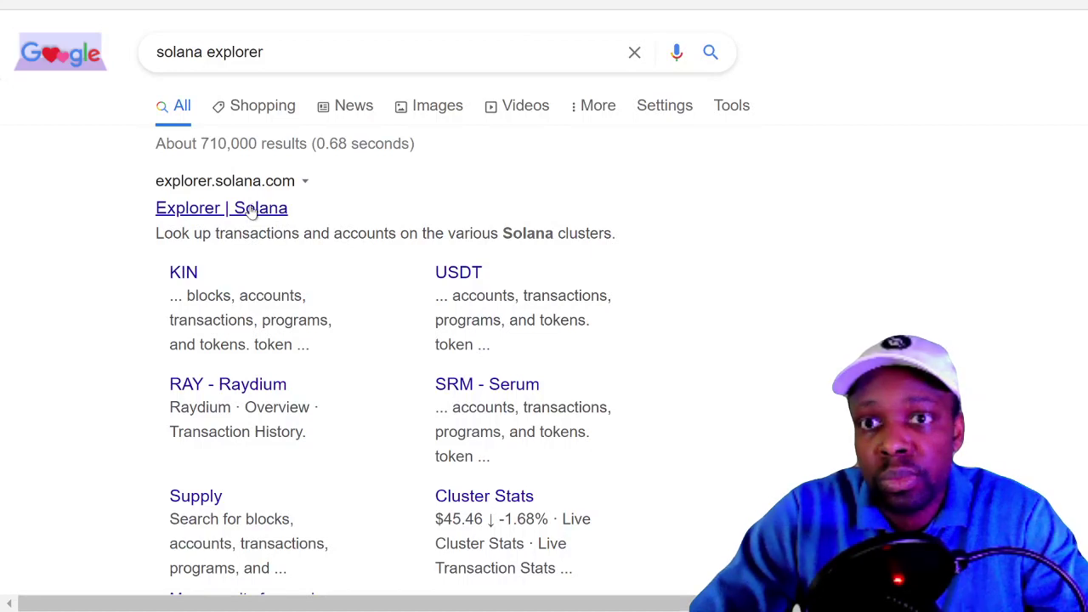
pyautogui.click(250, 210)
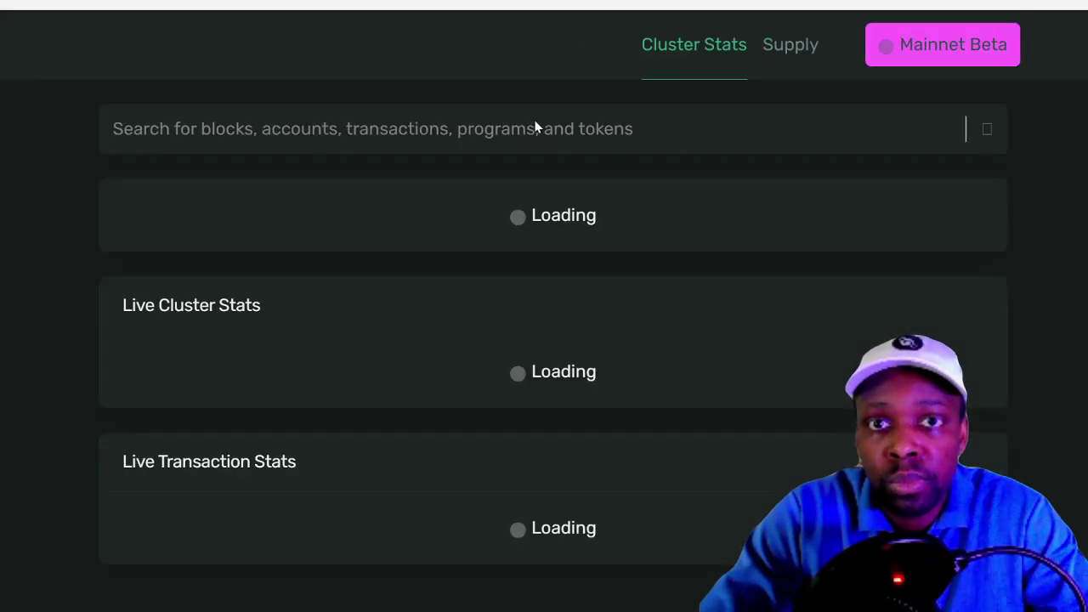
# Look up the copied stake account address in Solana Explorer and check its balance and rent reserve
pyautogui.click(527, 126)
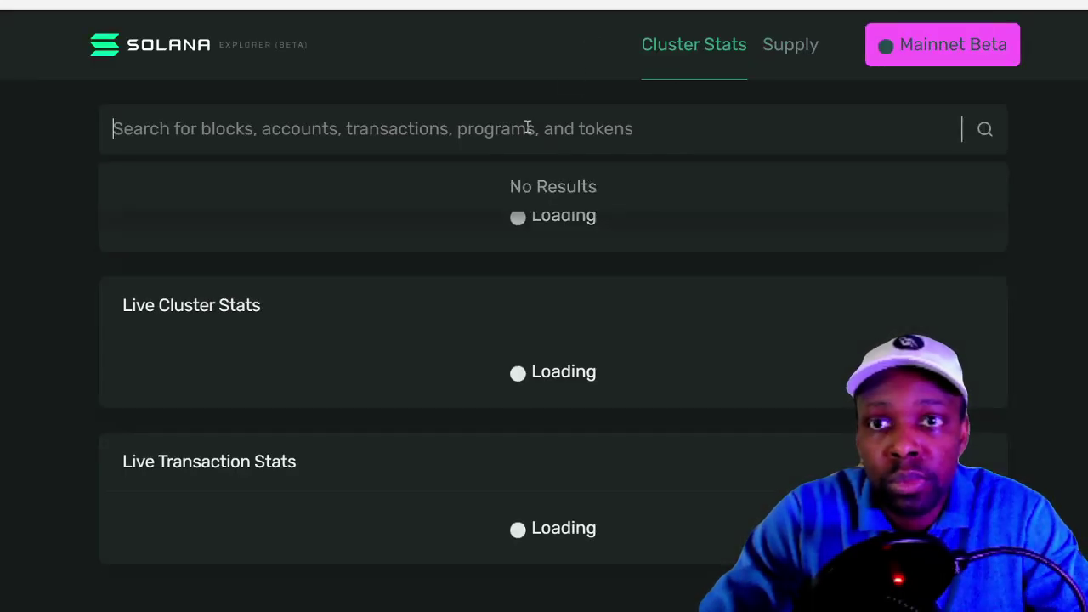
pyautogui.hotkey('ctrl', 'v')
pyautogui.press('Return')
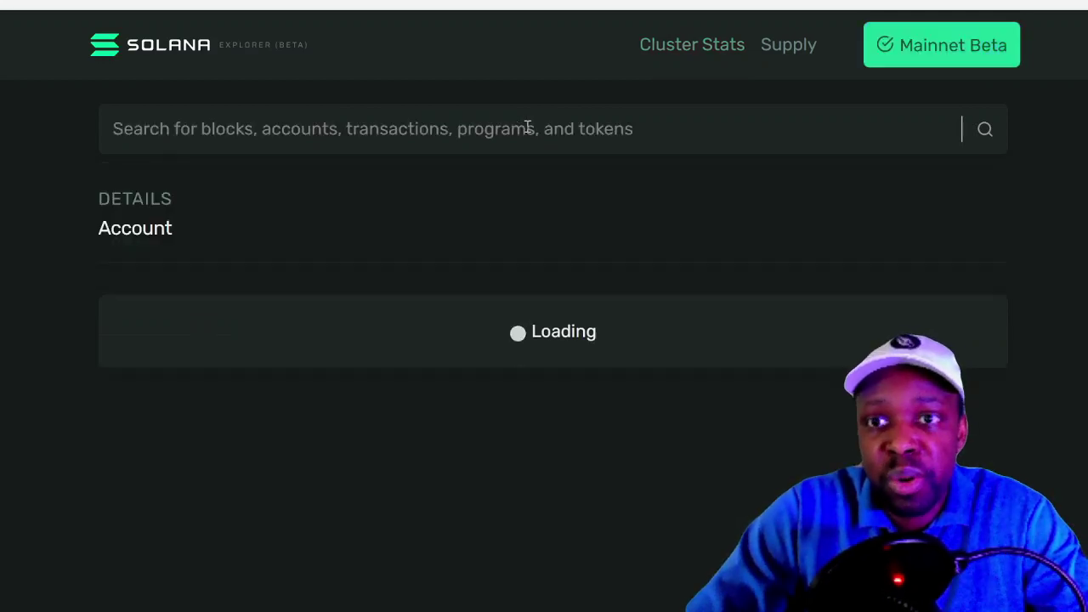
pyautogui.scroll(-2, 515, 242)
pyautogui.scroll(-1, 515, 242)
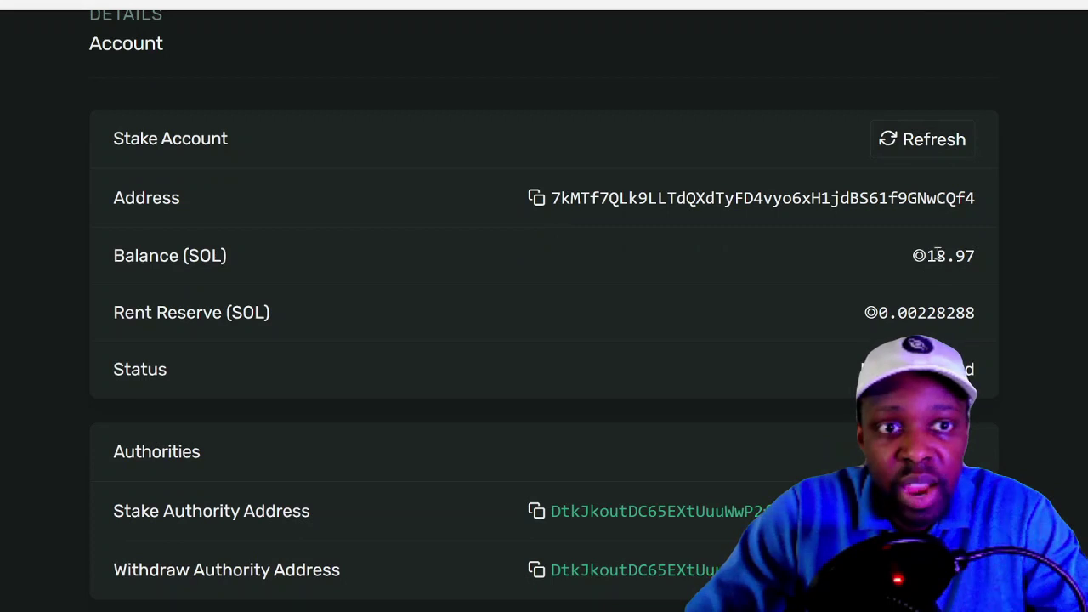
pyautogui.doubleClick(938, 255)
pyautogui.doubleClick(924, 313)
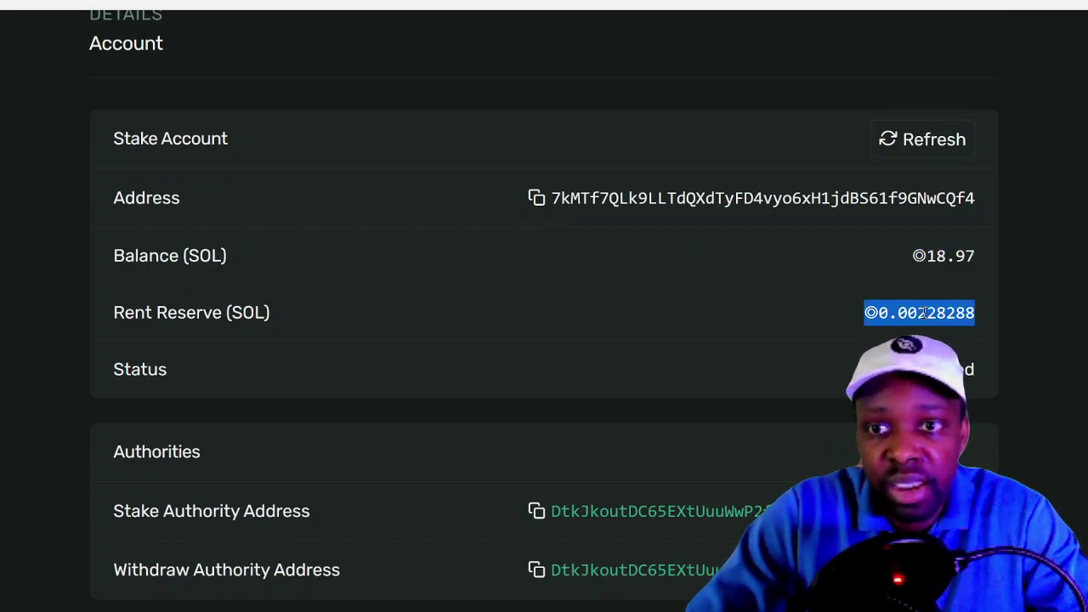
# Check the stake account's authorities, token holdings and transaction history
pyautogui.scroll(-5, 922, 311)
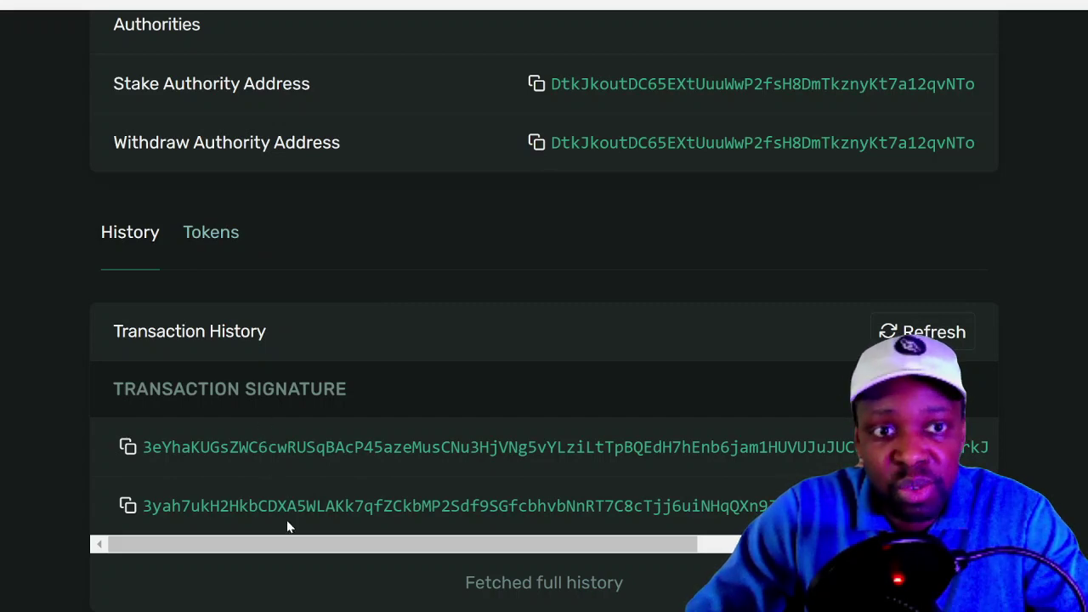
pyautogui.click(211, 243)
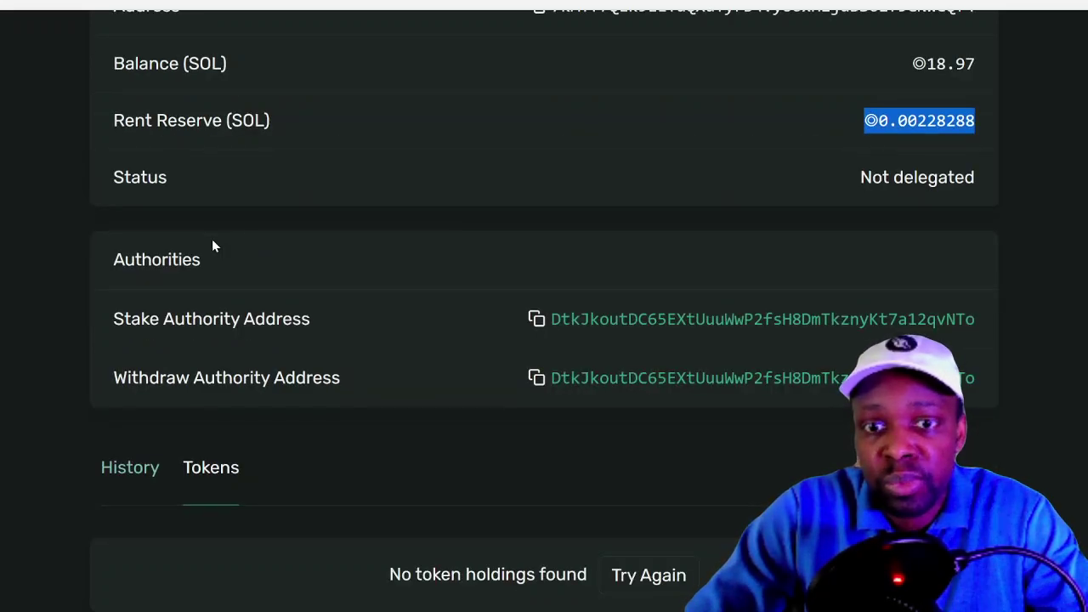
pyautogui.click(130, 485)
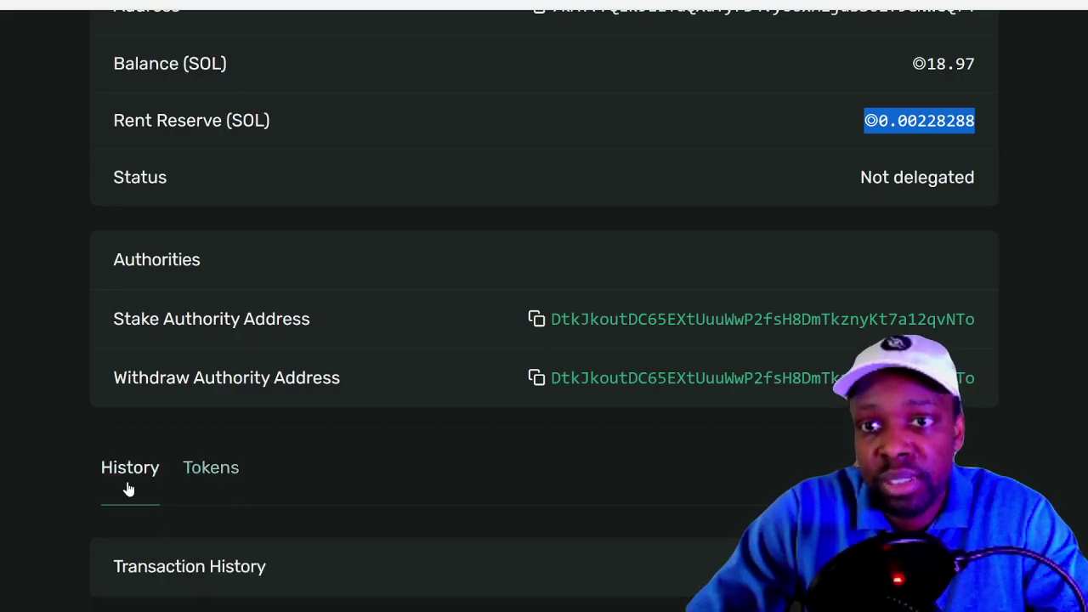
pyautogui.scroll(-3, 128, 489)
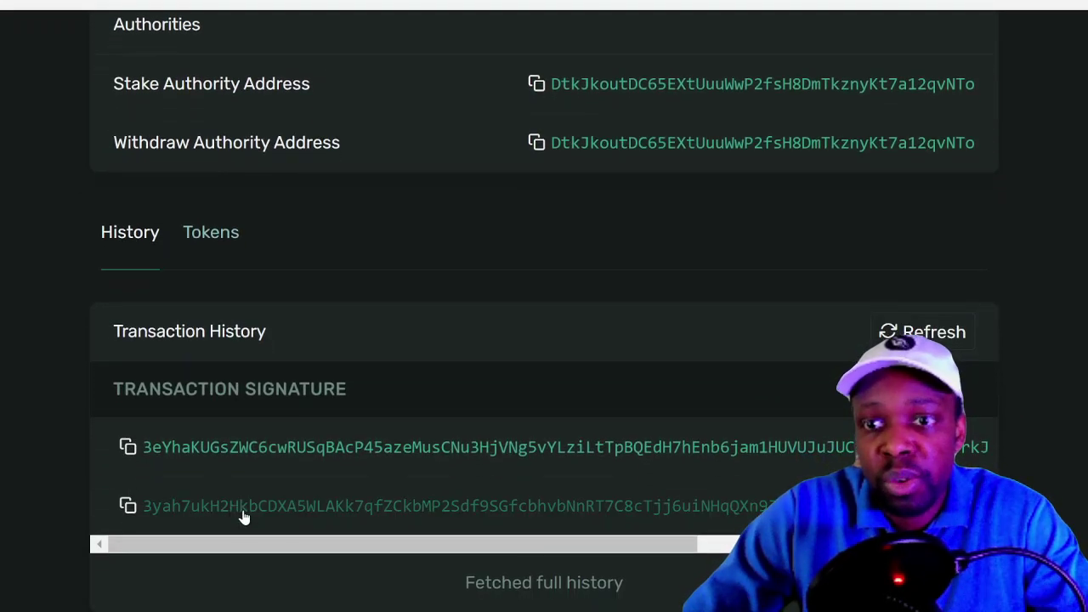
# Open the transactions from the account's history and examine the balance changes in the funding transaction's Account Inputs
pyautogui.click(309, 455)
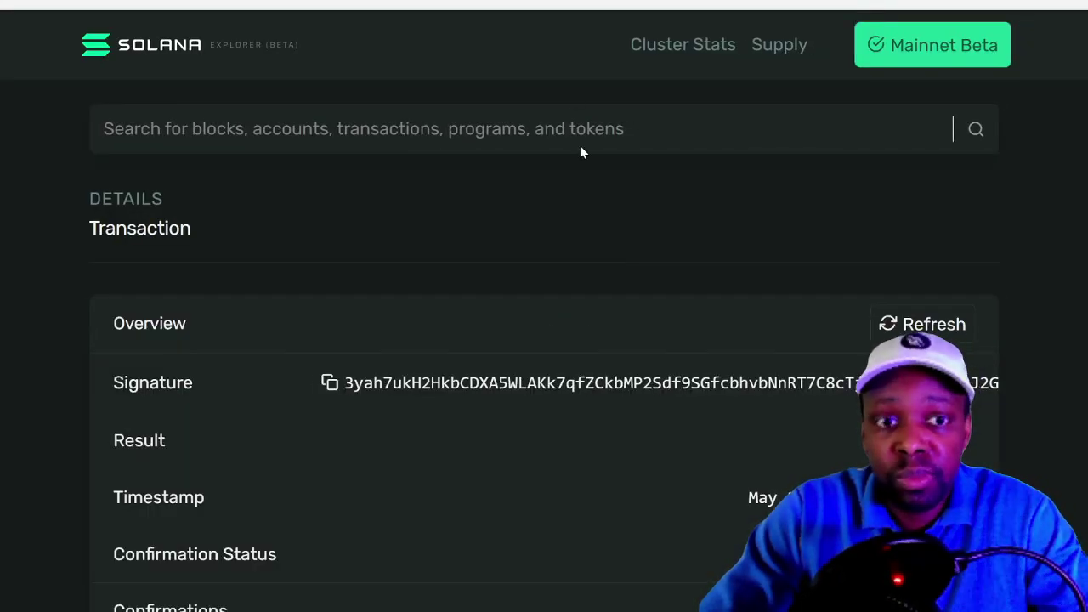
pyautogui.scroll(-5, 583, 151)
pyautogui.scroll(-2, 582, 151)
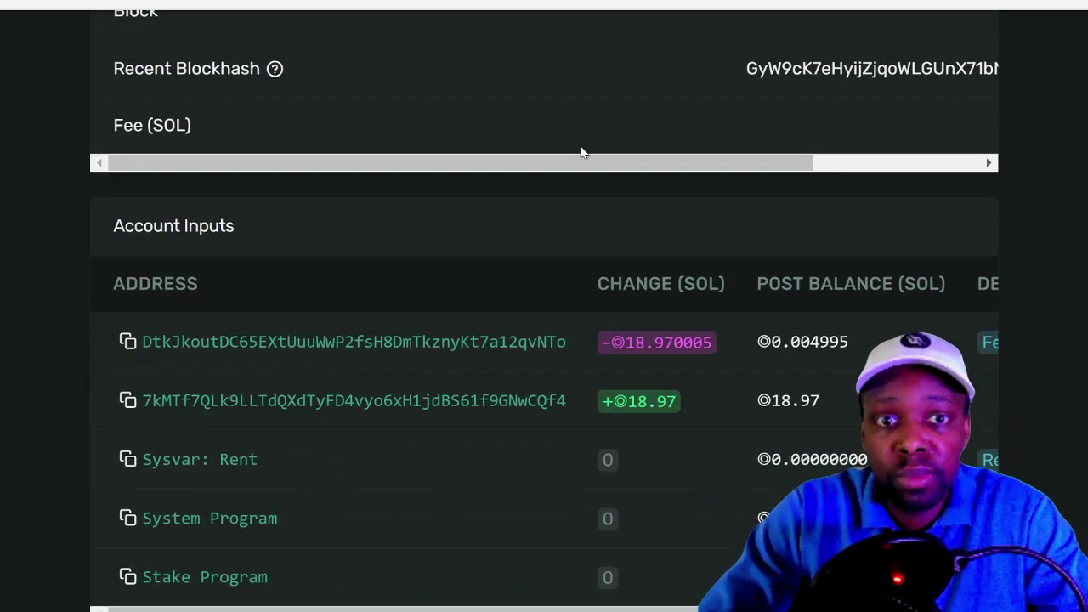
pyautogui.scroll(-1, 614, 379)
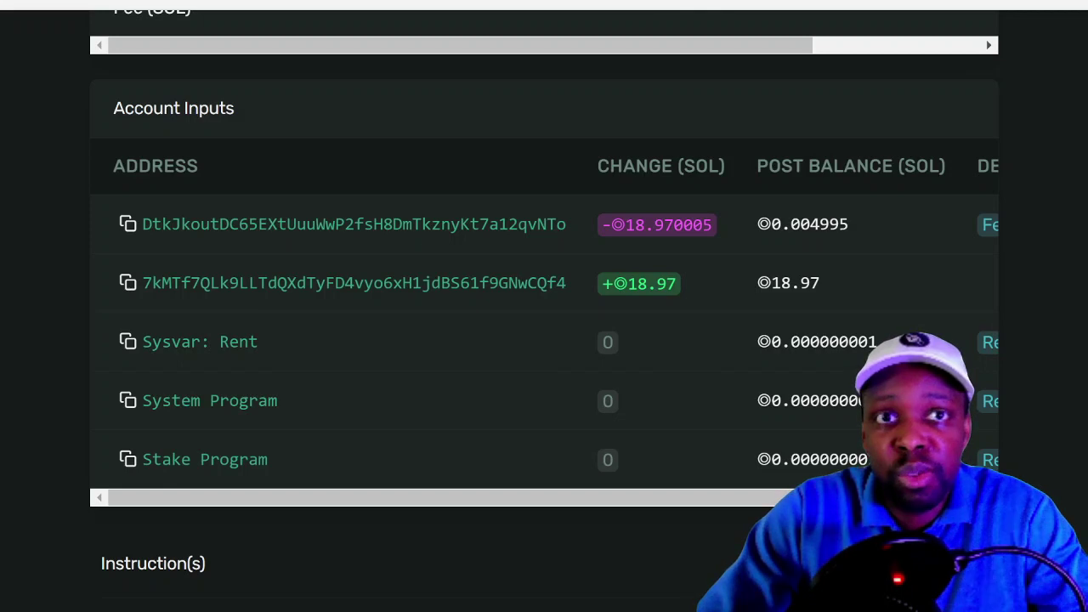
# Inspect the delegation transaction's Account Inputs, including the balance changes, post balances and details
pyautogui.press('F5')
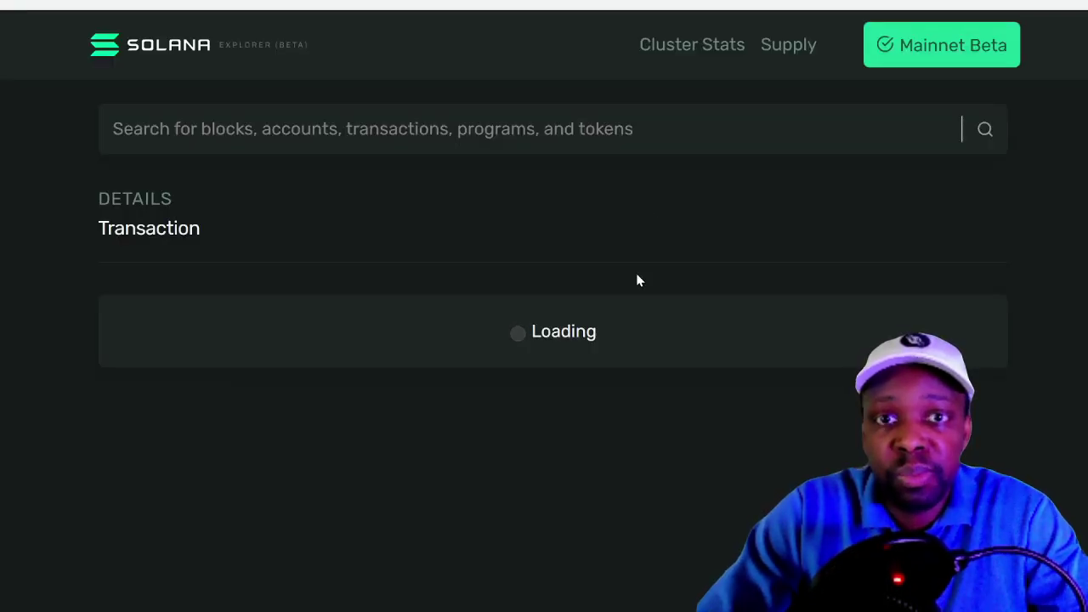
pyautogui.scroll(-7, 639, 280)
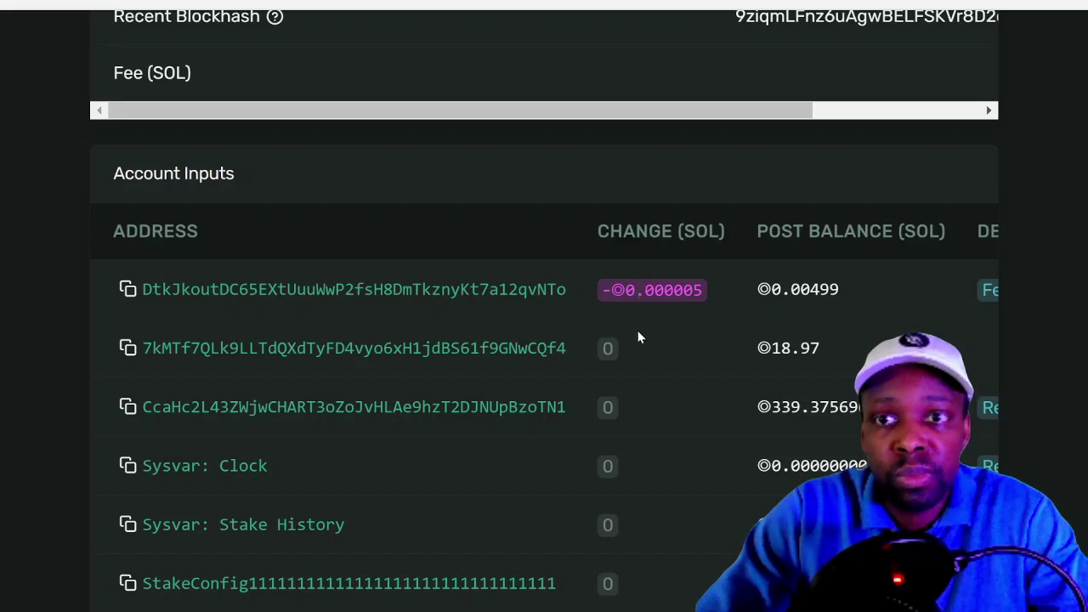
pyautogui.hscroll(4, 639, 338)
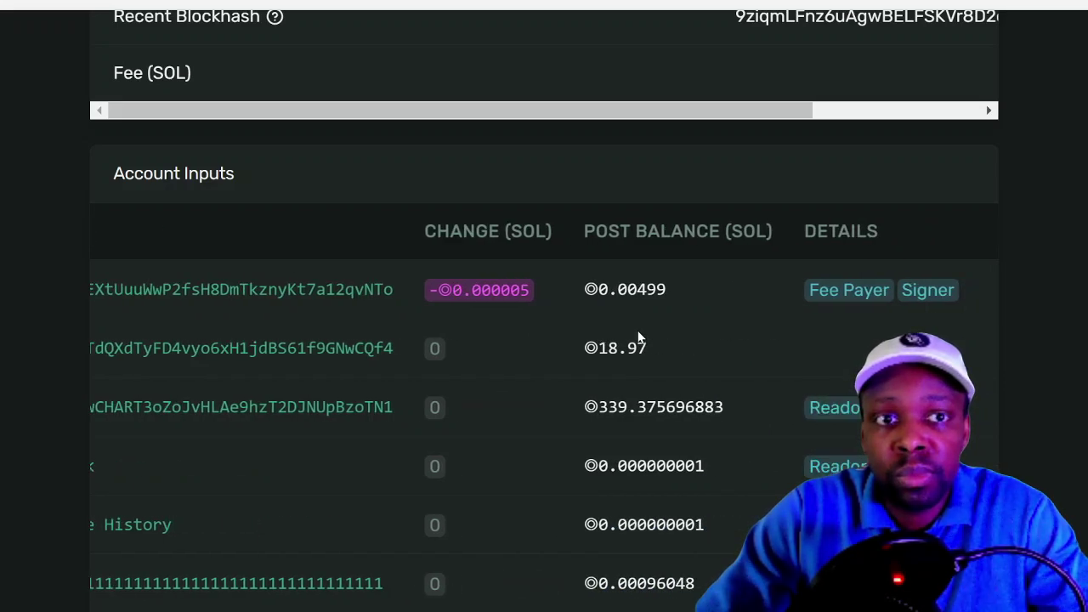
pyautogui.hscroll(-4, 639, 338)
# Review the Delegate Stake instruction's program, stake, vote and authority addresses, along with the Program Log
pyautogui.scroll(-8, 638, 337)
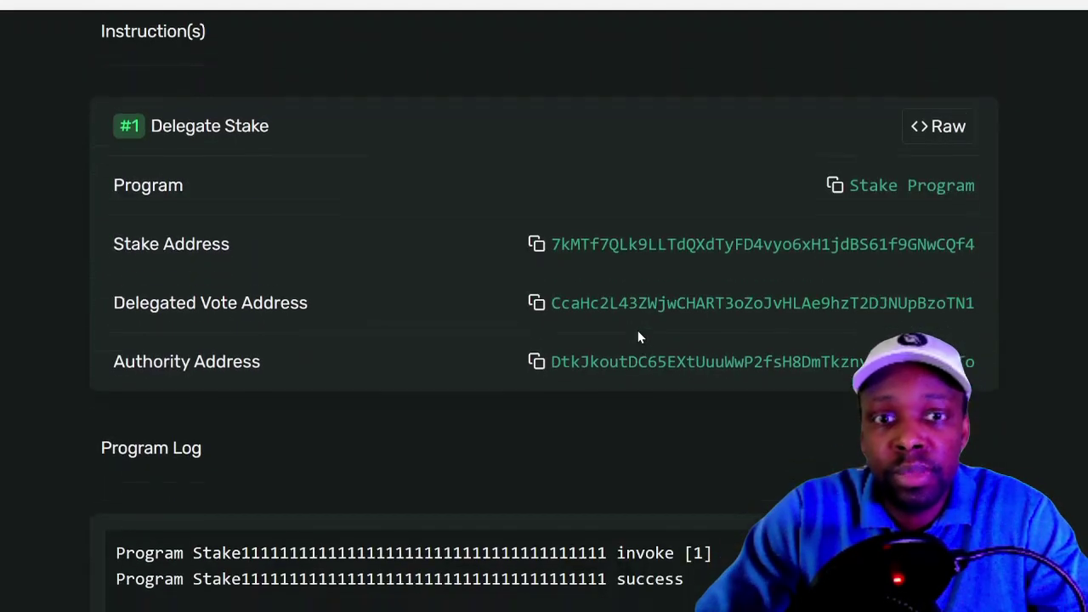
pyautogui.scroll(-1, 638, 337)
pyautogui.scroll(1, 612, 184)
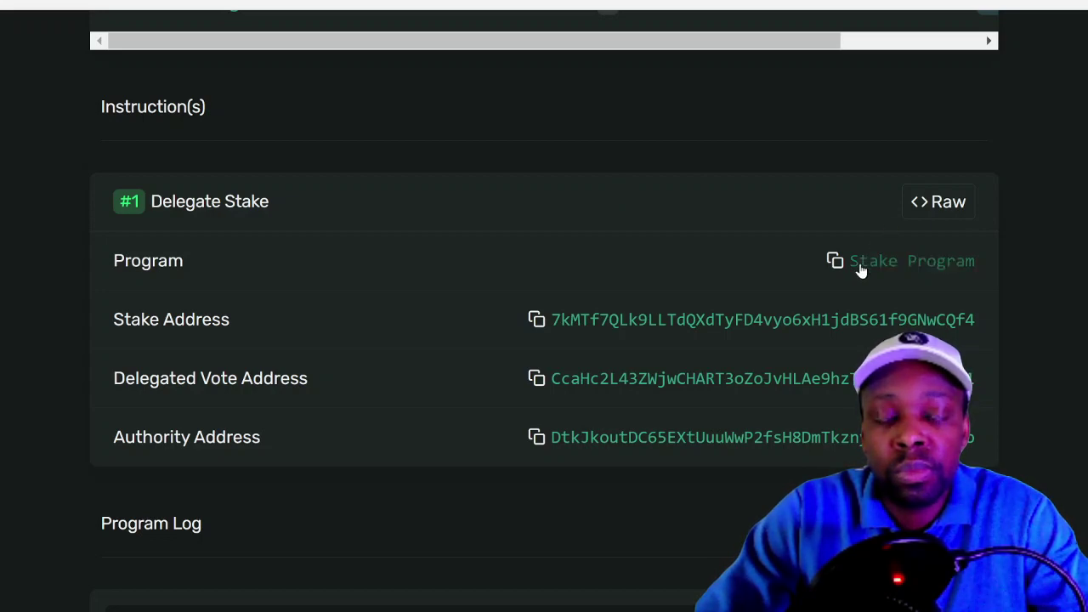
pyautogui.scroll(-2, 813, 250)
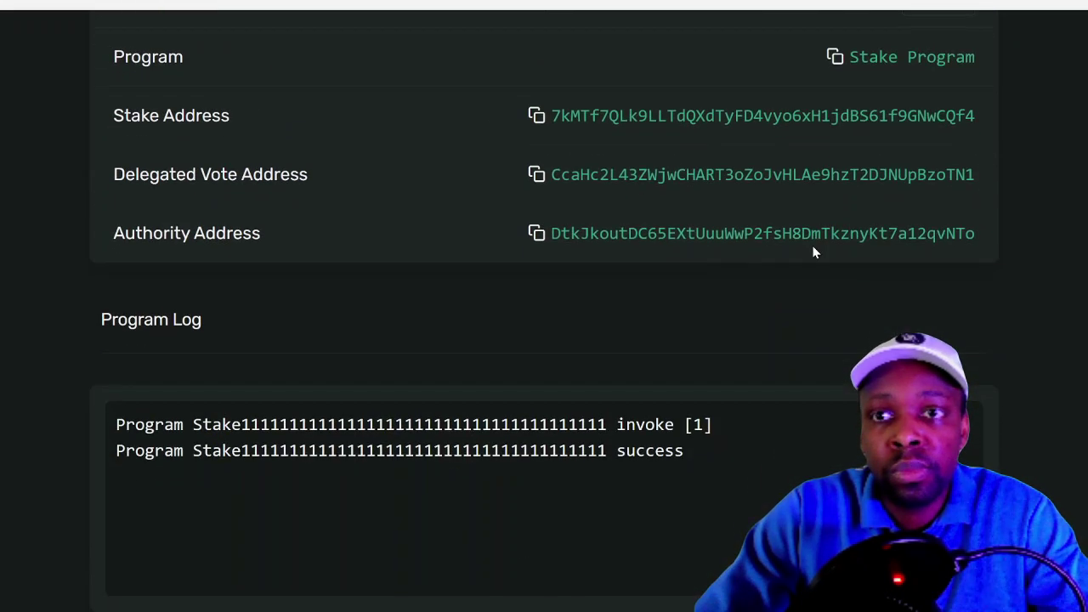
pyautogui.scroll(4, 813, 252)
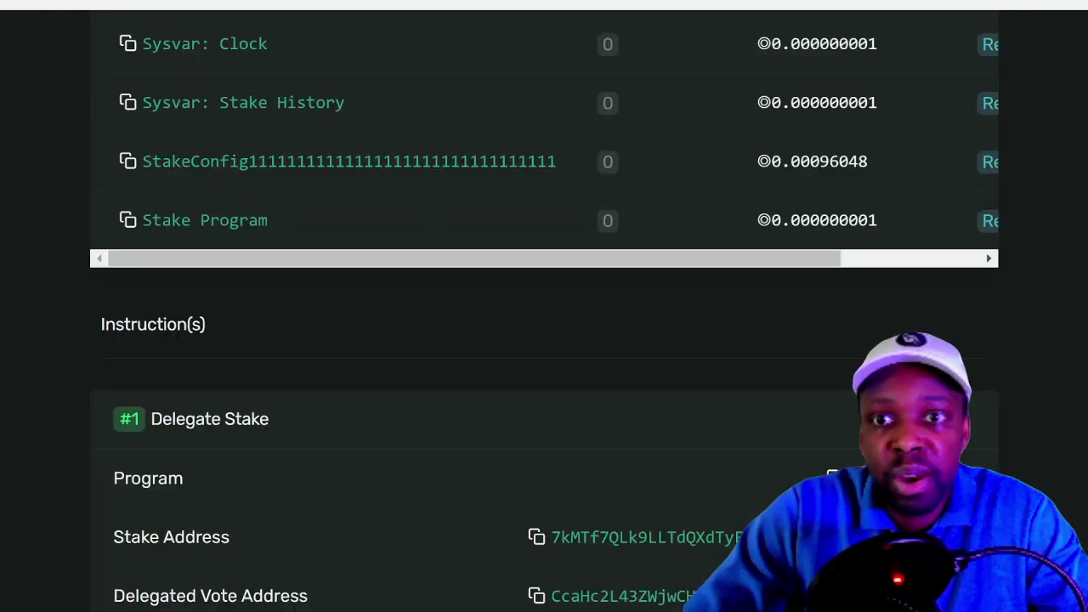
pyautogui.scroll(-5, 724, 202)
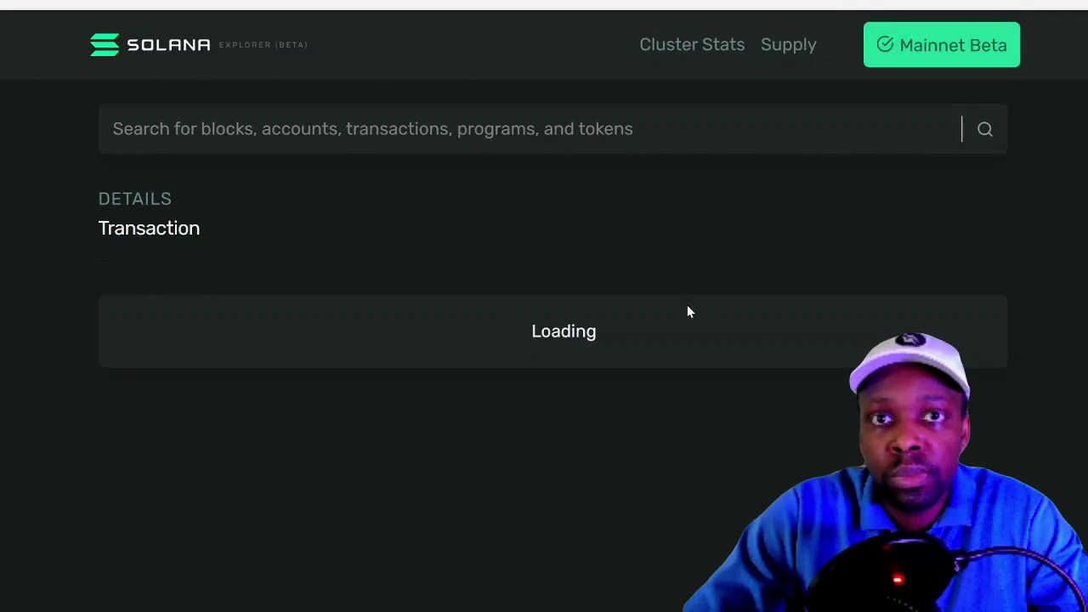
# Examine the Create Account w/ Seed and Stake Initialize instructions in the funding transaction
pyautogui.scroll(-15, 688, 311)
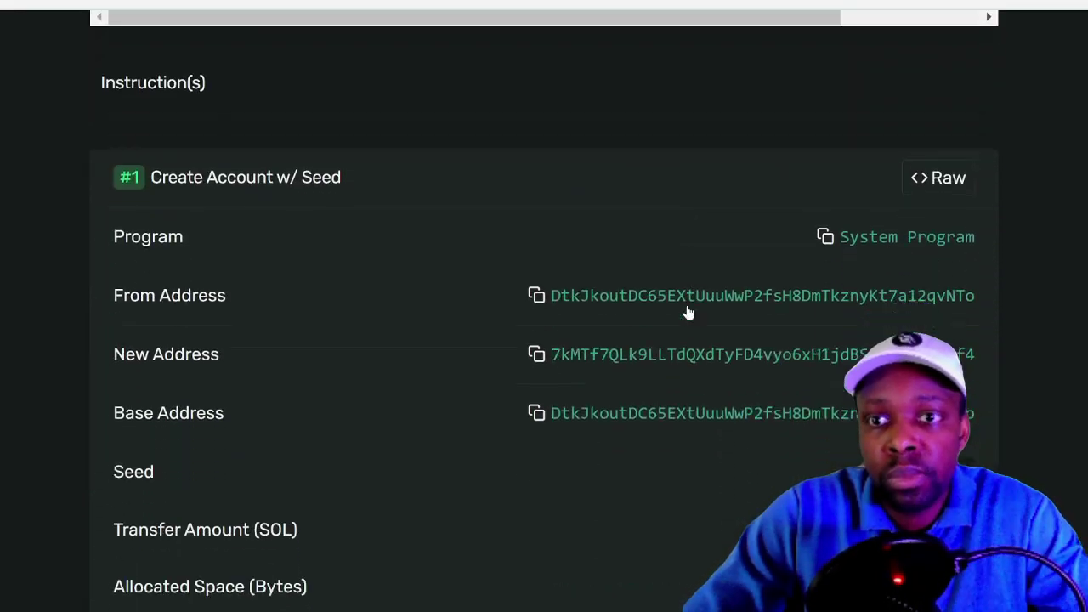
pyautogui.scroll(1, 689, 311)
pyautogui.scroll(-4, 687, 312)
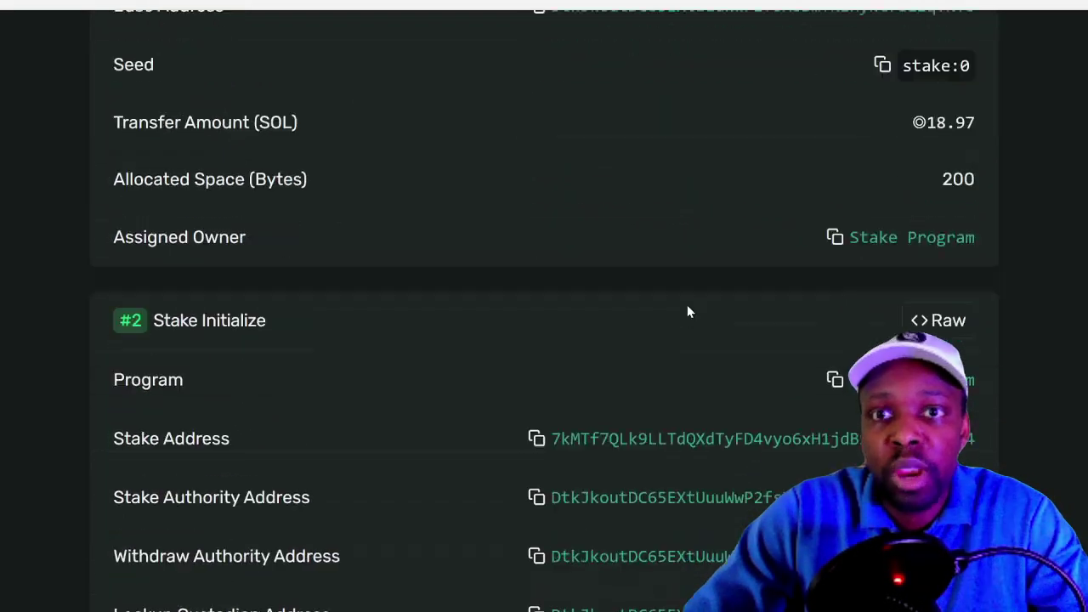
pyautogui.scroll(10, 687, 312)
pyautogui.scroll(-5, 689, 313)
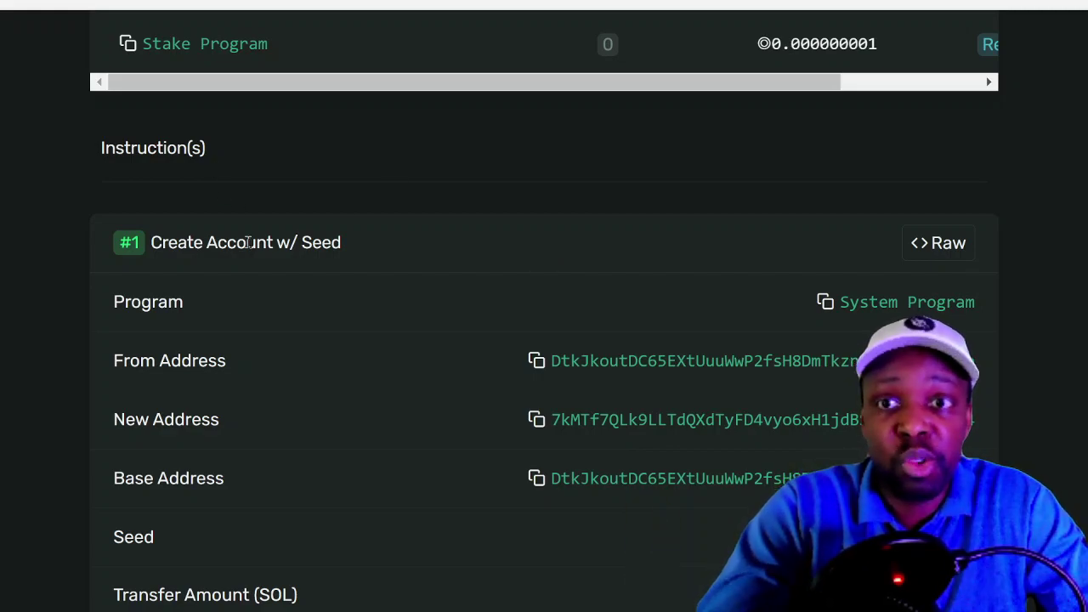
pyautogui.scroll(-4, 247, 251)
pyautogui.scroll(-6, 248, 252)
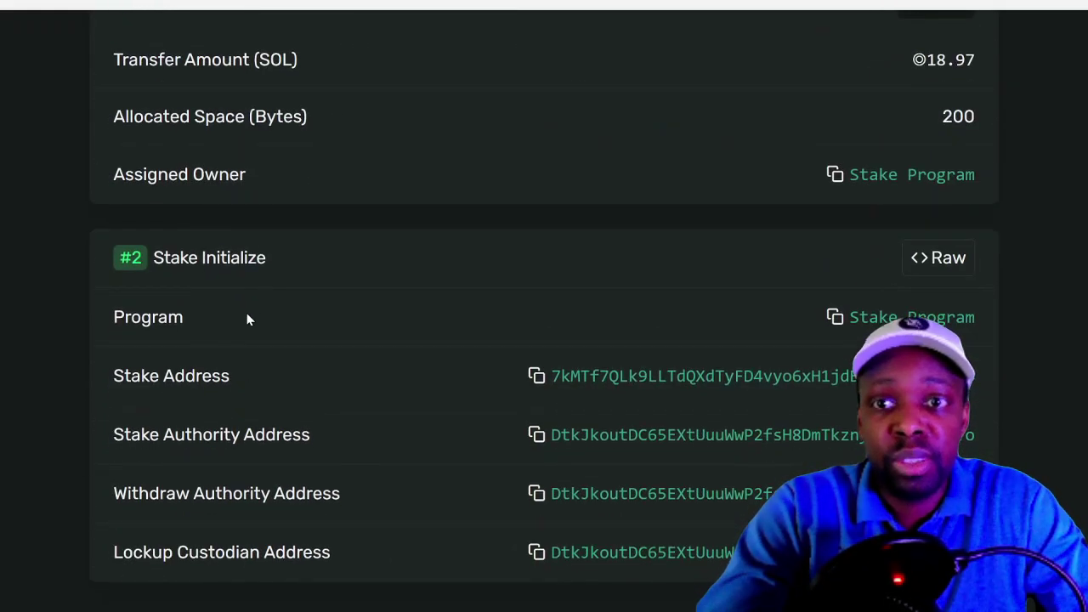
# Return from Solana Explorer to SolFlare, close the stake account details and view the refreshed staking account entry
pyautogui.scroll(9, 218, 256)
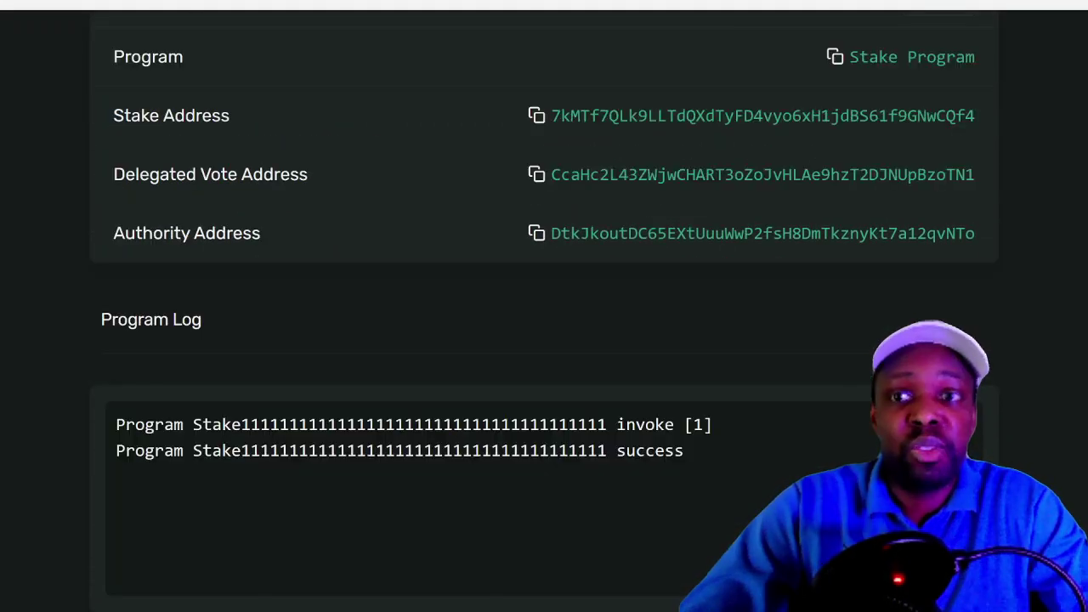
pyautogui.scroll(4, 434, 275)
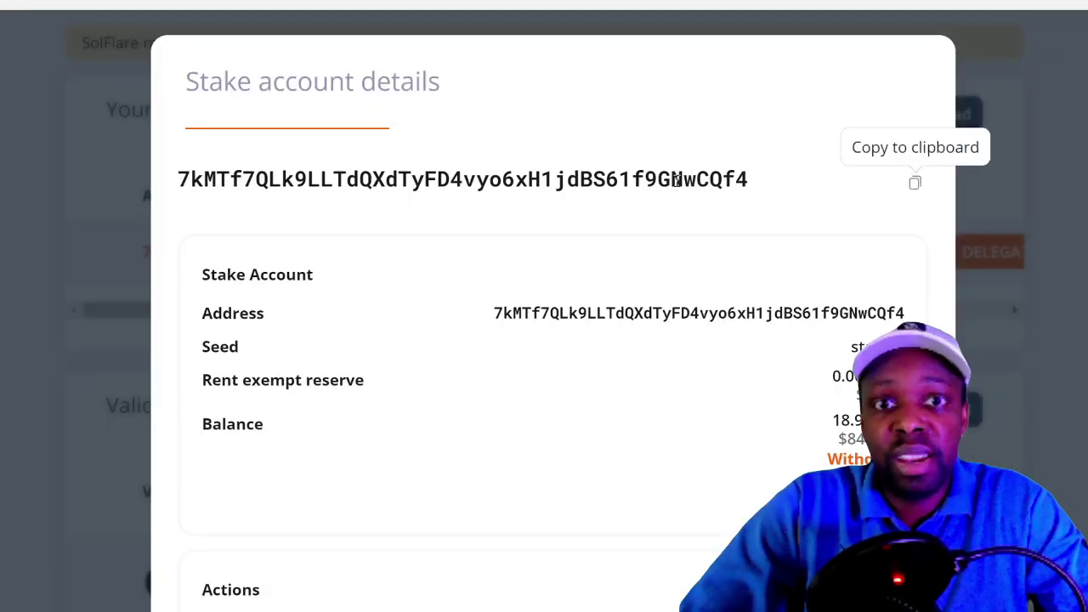
pyautogui.click(1041, 225)
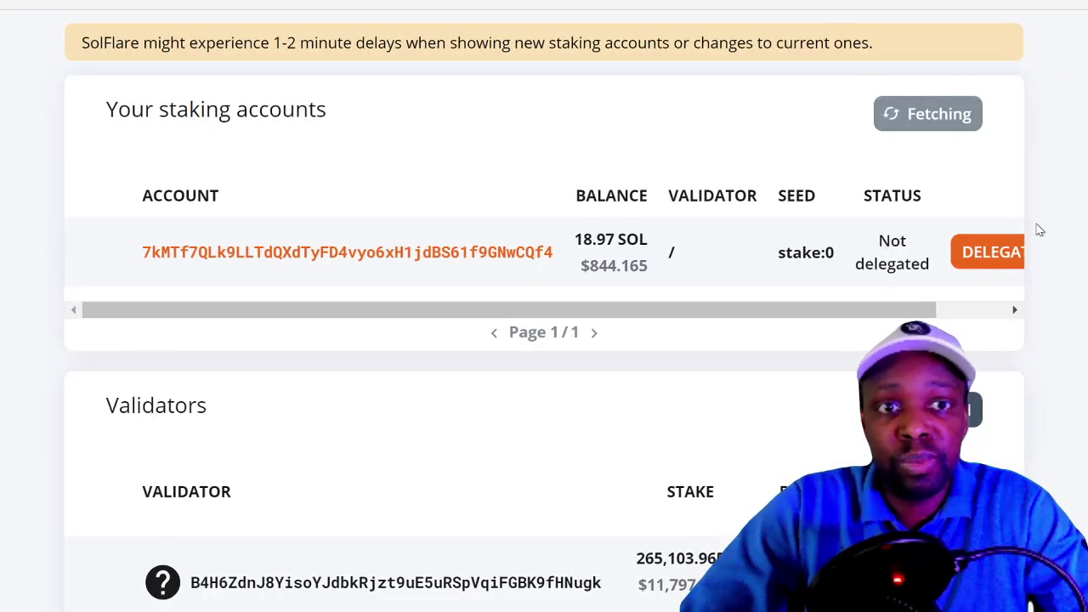
pyautogui.moveTo(875, 311); pyautogui.dragTo(993, 313)
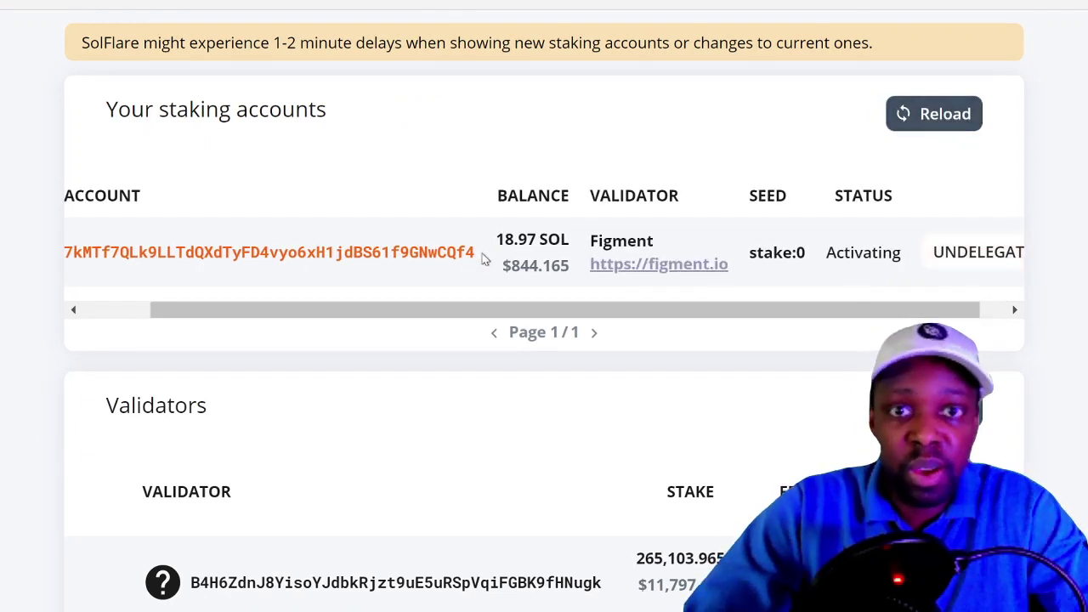
pyautogui.hscroll(-2, 480, 260)
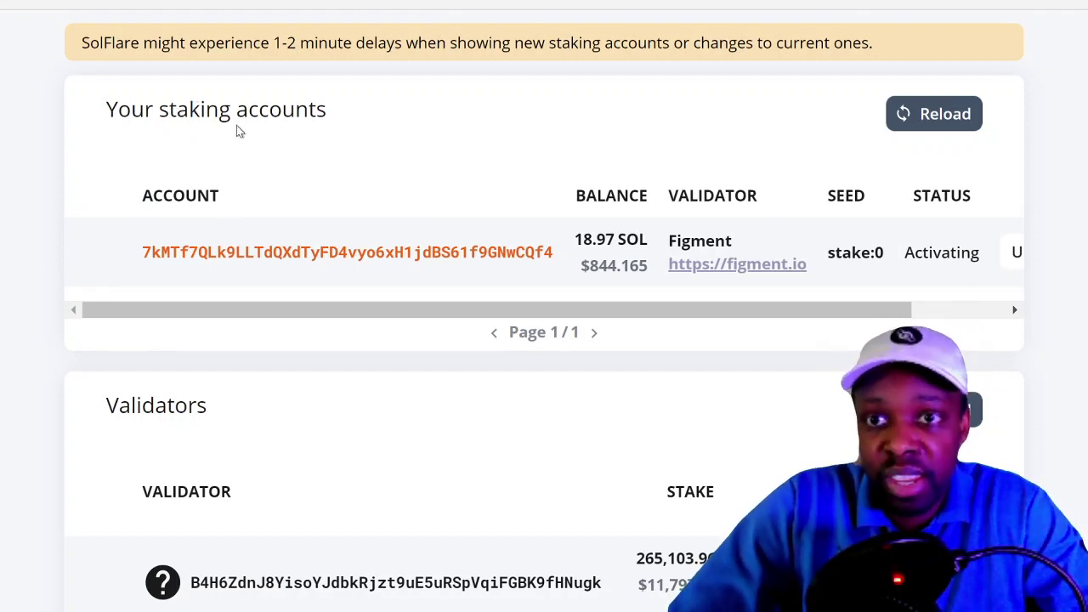
# Check the staking account's balance, validator, seed and activation status in the list of staking accounts
pyautogui.doubleClick(582, 240)
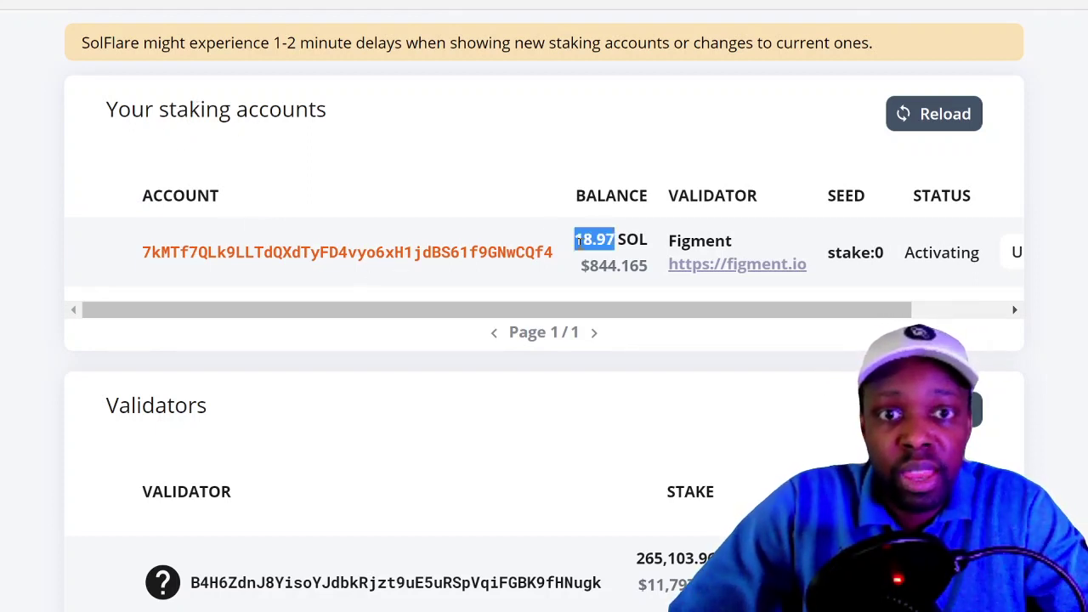
pyautogui.doubleClick(701, 241)
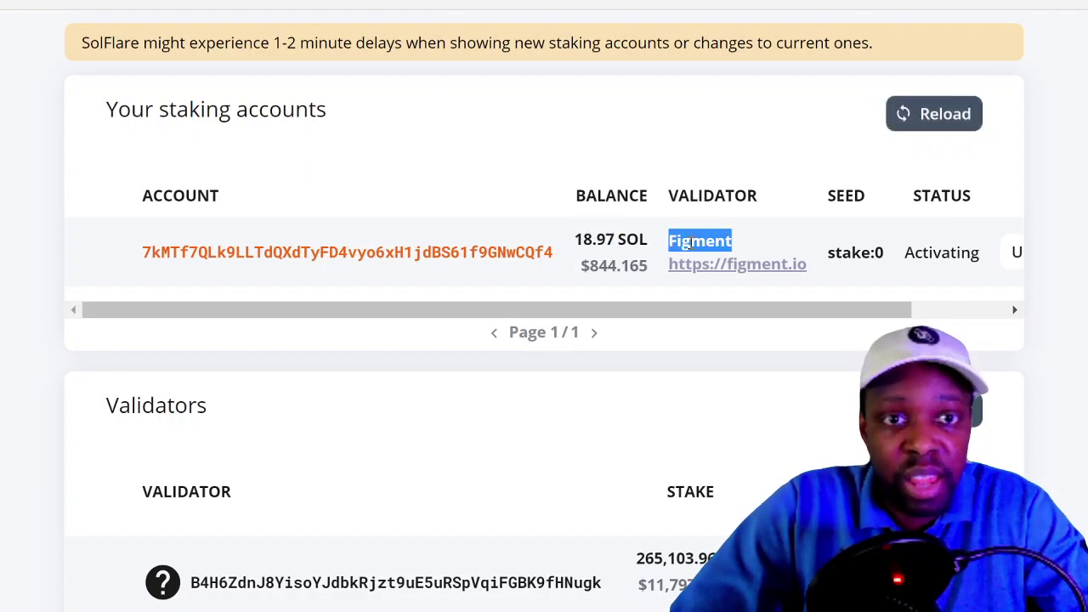
pyautogui.hscroll(2, 754, 255)
pyautogui.tripleClick(754, 254)
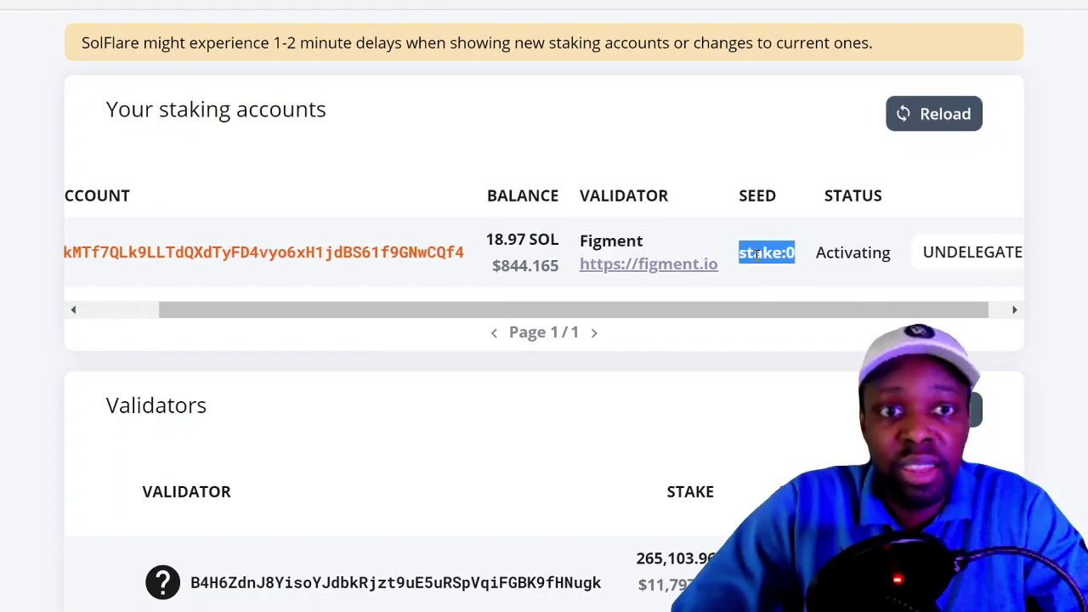
pyautogui.hscroll(1, 757, 257)
pyautogui.doubleClick(816, 253)
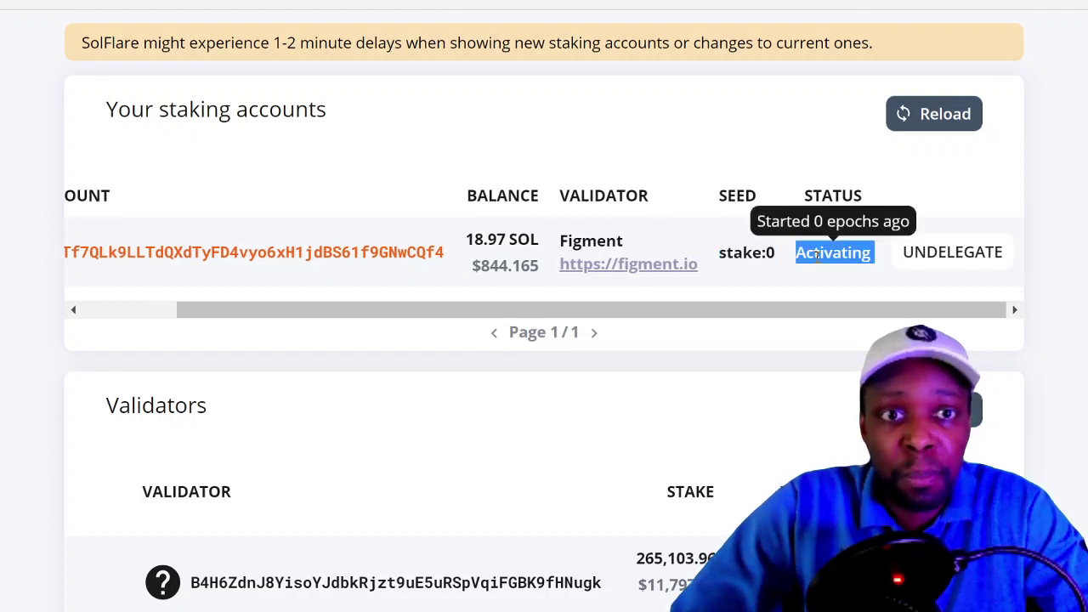
pyautogui.click(809, 176)
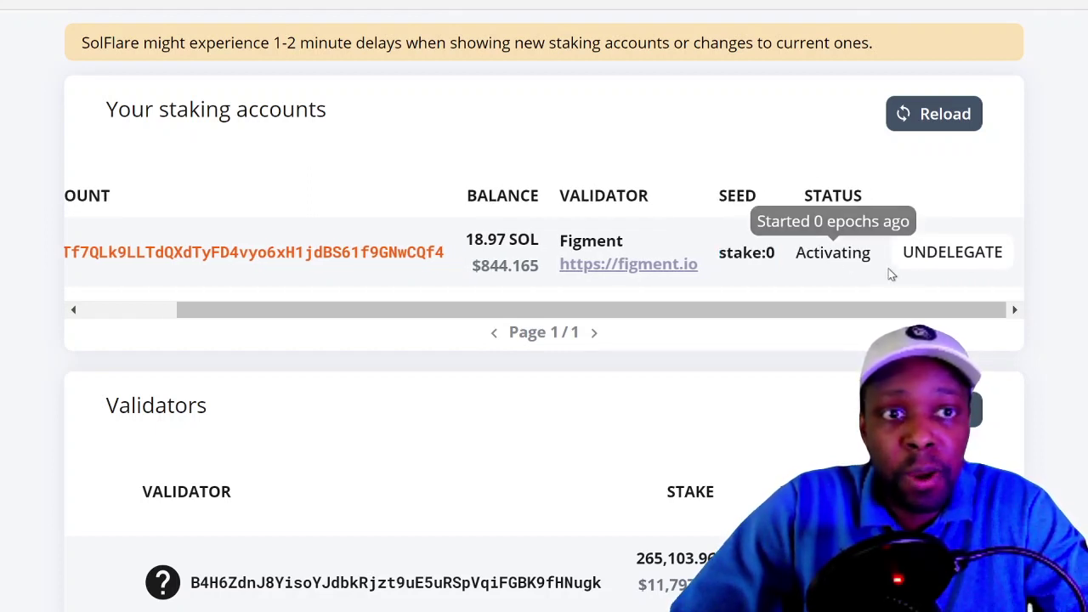
# Review the remaining wallet balance, the delegated staking account and the validators list on the Staking page
pyautogui.scroll(3, 790, 214)
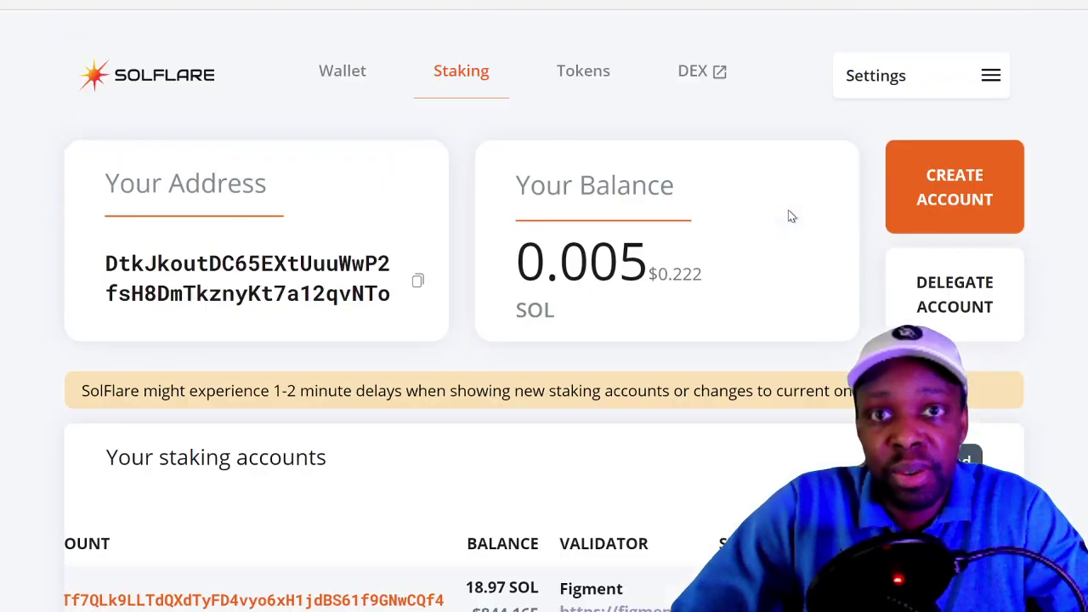
pyautogui.scroll(-4, 790, 216)
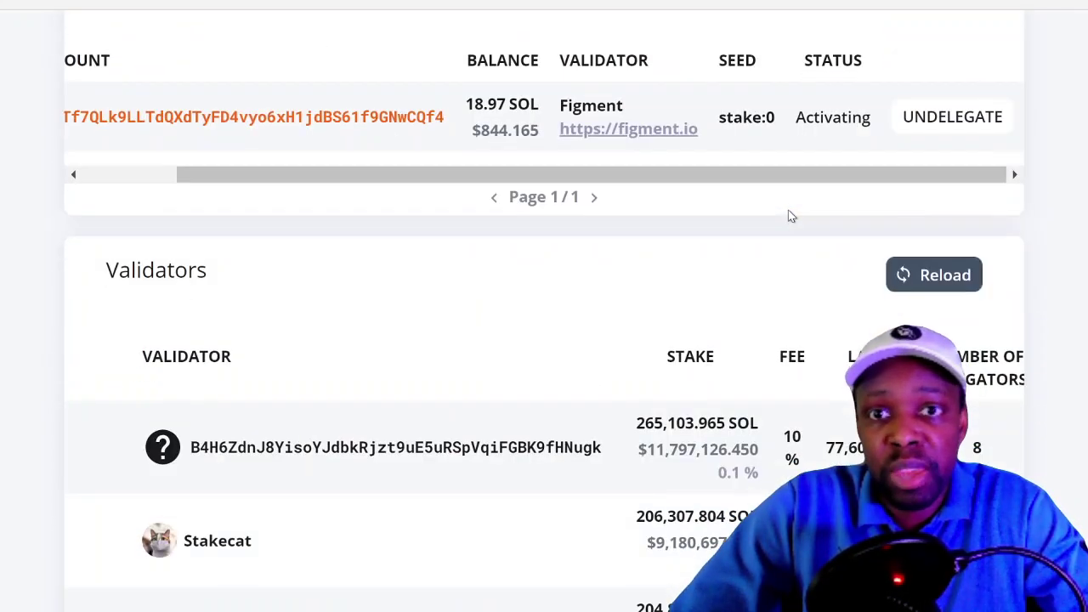
pyautogui.scroll(2, 790, 216)
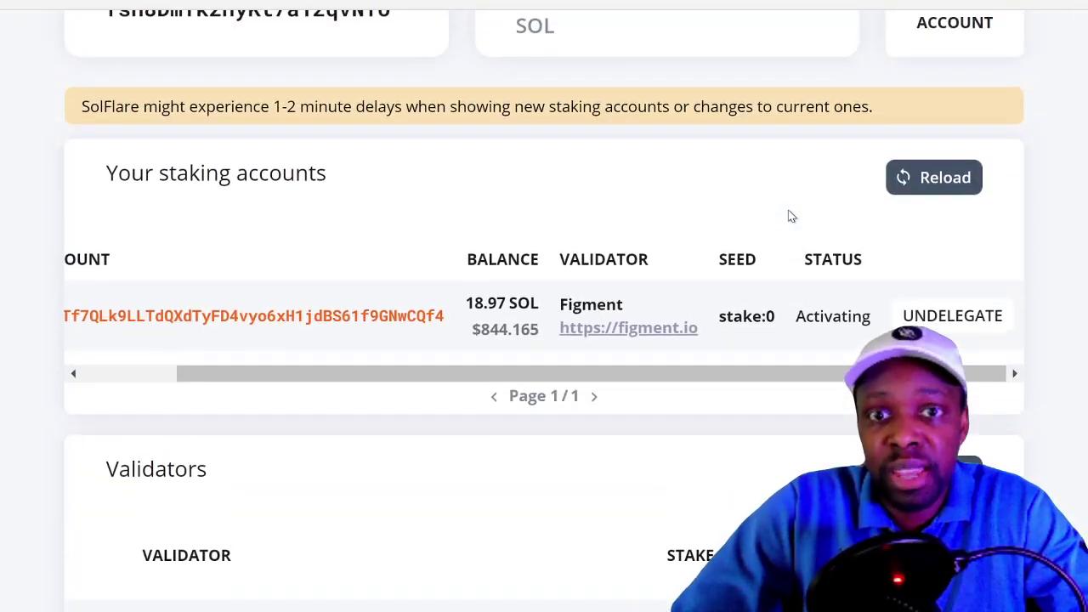
pyautogui.hscroll(-2, 685, 302)
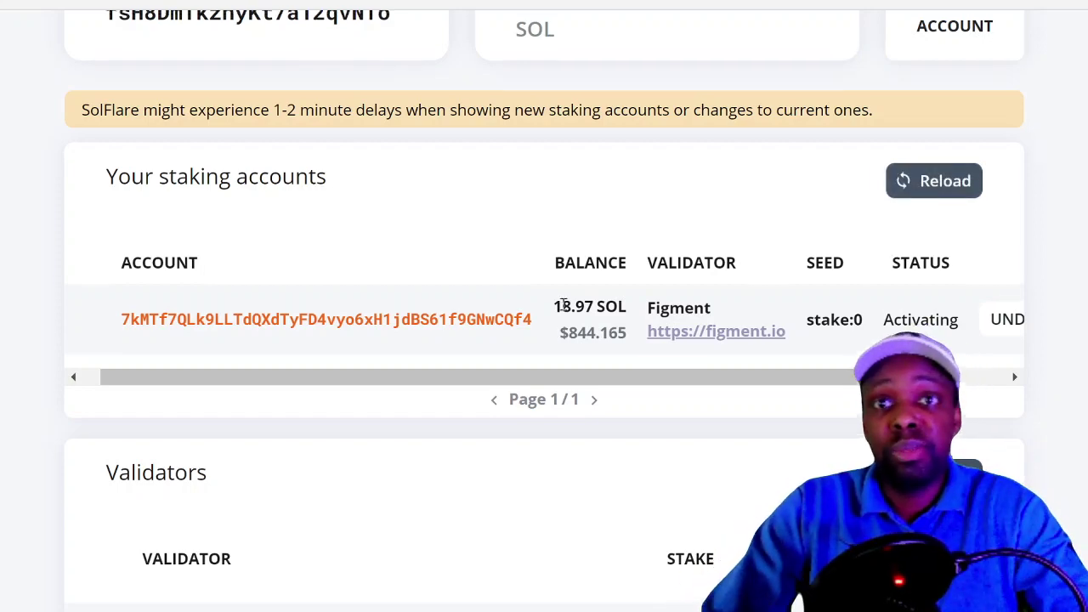
pyautogui.scroll(1, 562, 305)
pyautogui.scroll(2, 563, 304)
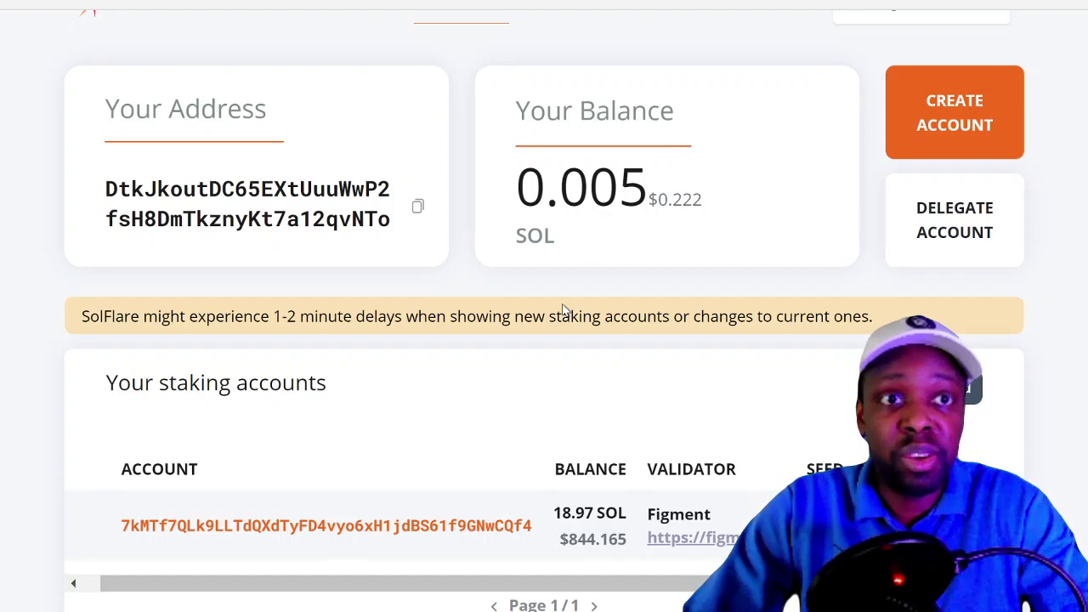
pyautogui.scroll(-1, 563, 310)
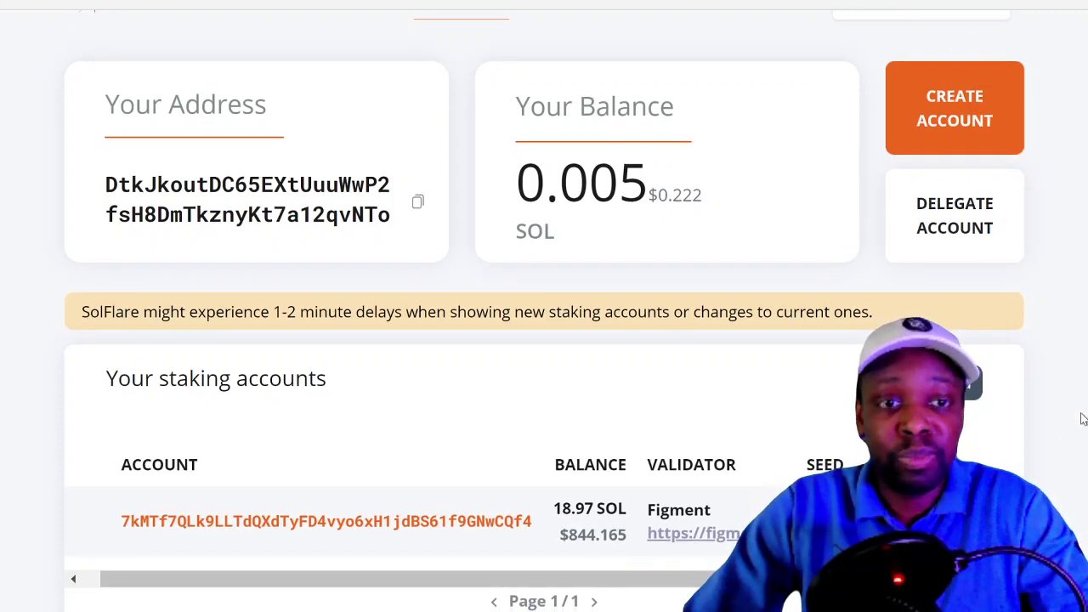
pyautogui.scroll(1, 1083, 418)
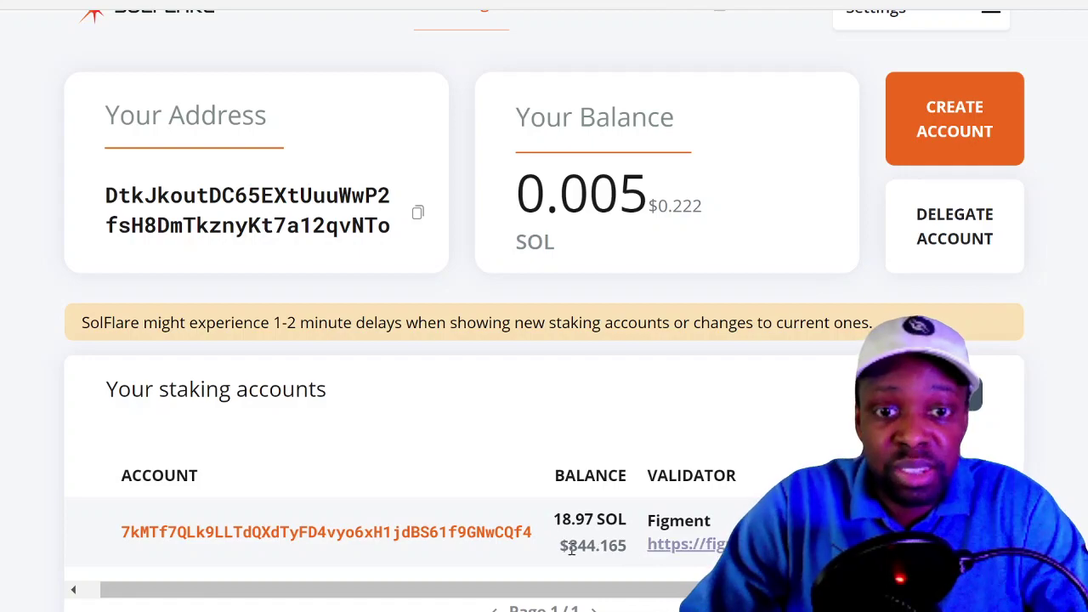
pyautogui.scroll(-8, 585, 521)
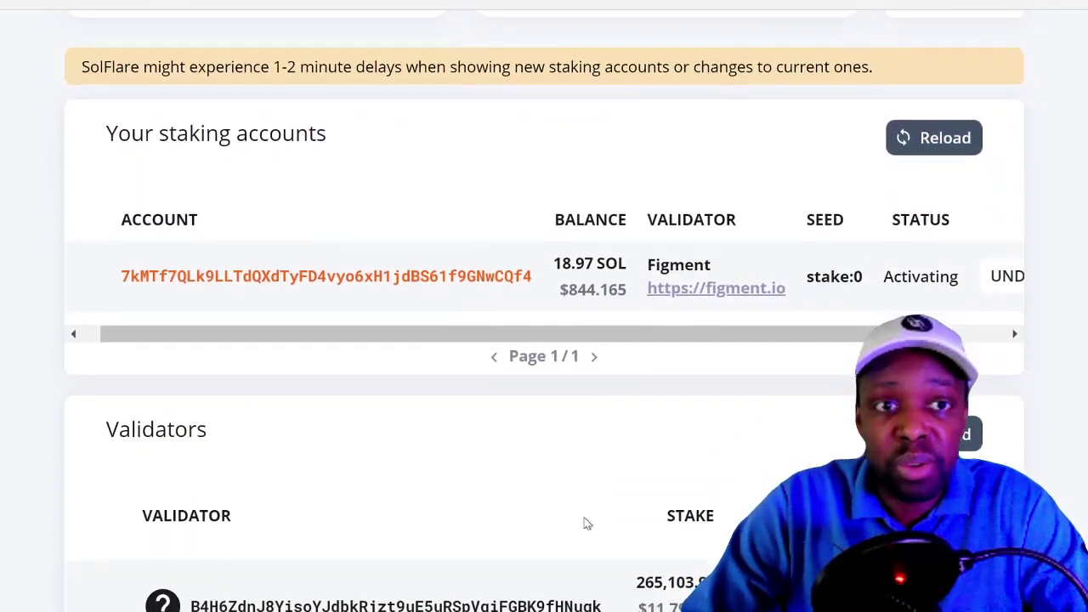
pyautogui.scroll(-4, 585, 523)
pyautogui.scroll(12, 585, 522)
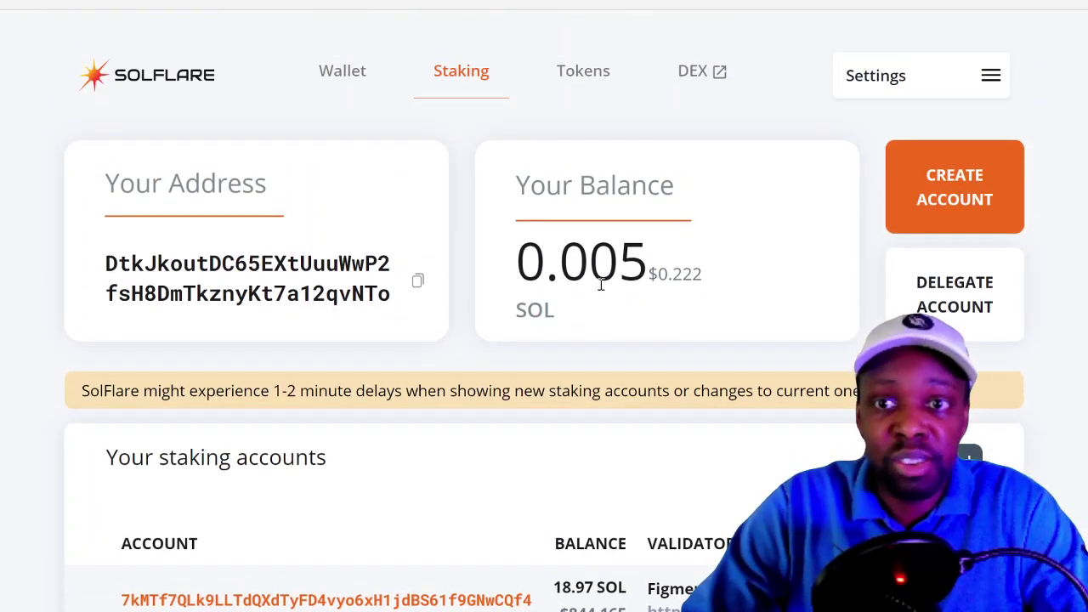
pyautogui.scroll(-2, 601, 284)
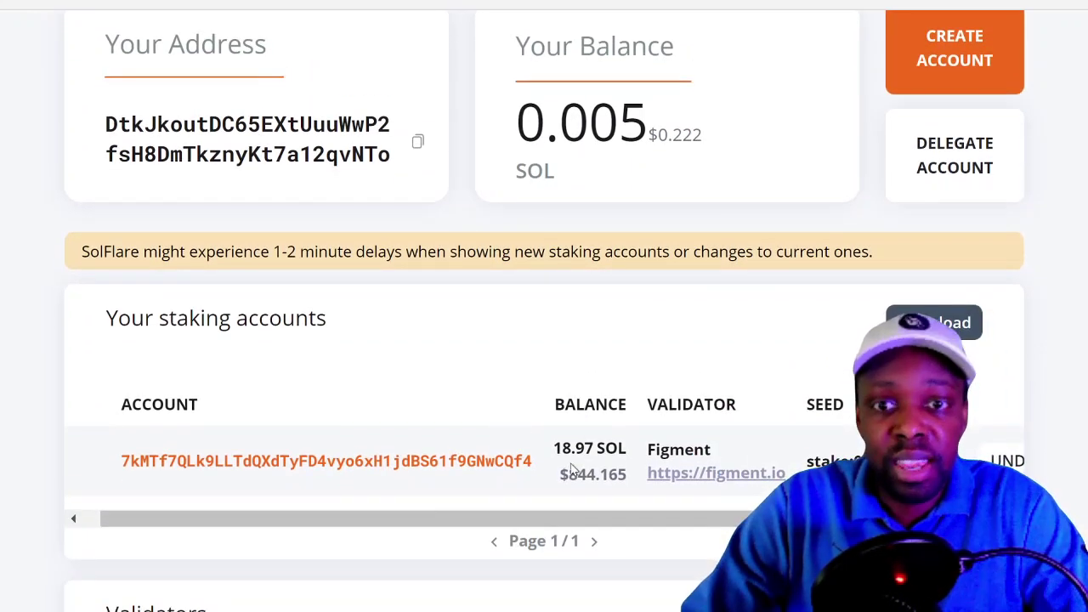
# Open the stake account details and review the seed, rent exempt reserve, balance and available Withdraw and Split options
pyautogui.click(499, 461)
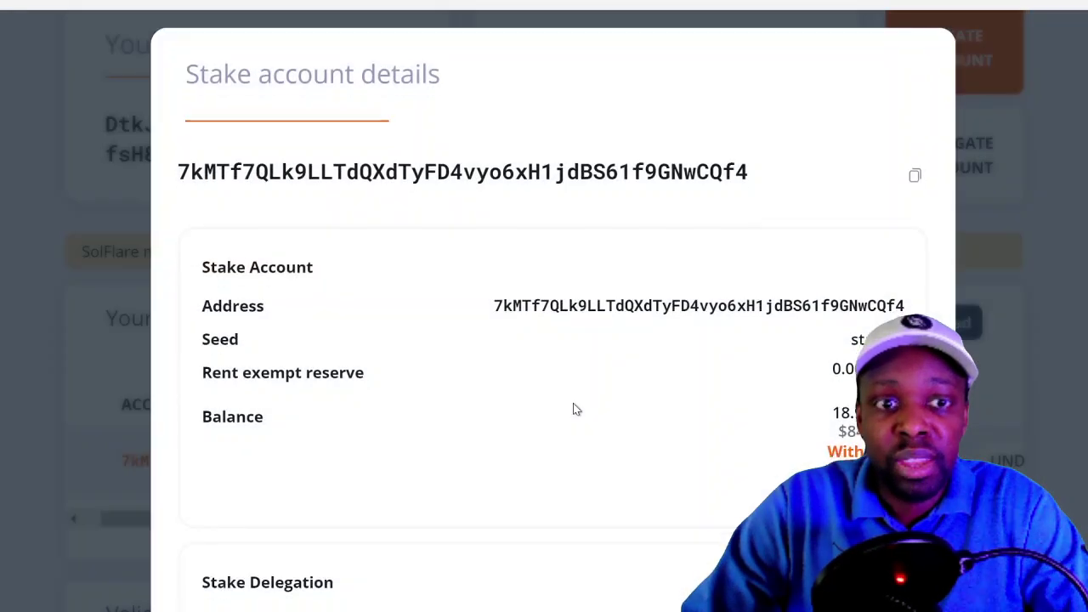
pyautogui.scroll(-1, 595, 374)
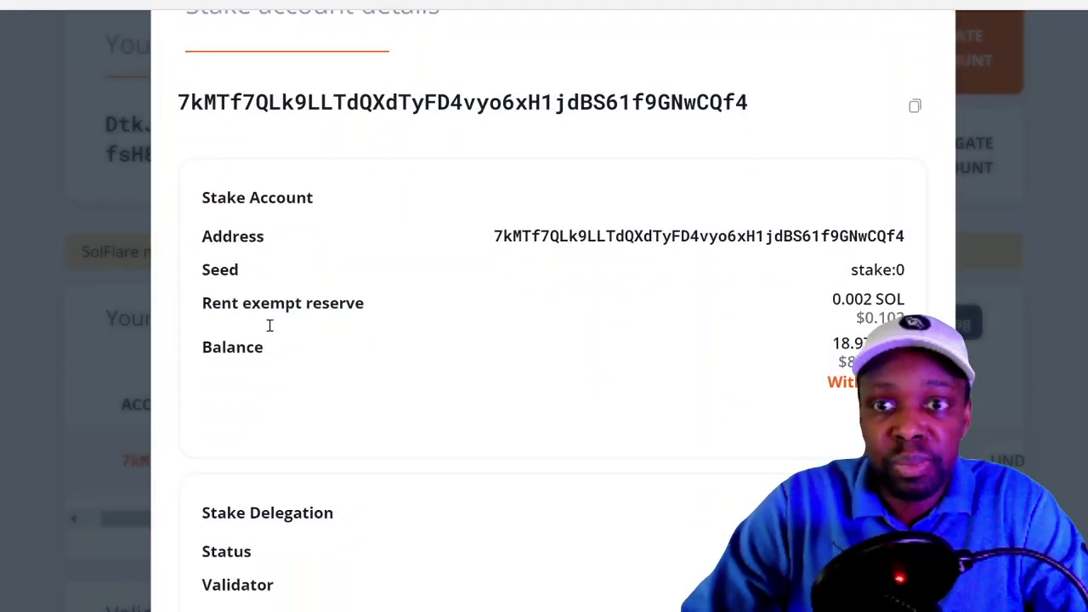
pyautogui.scroll(-2, 864, 336)
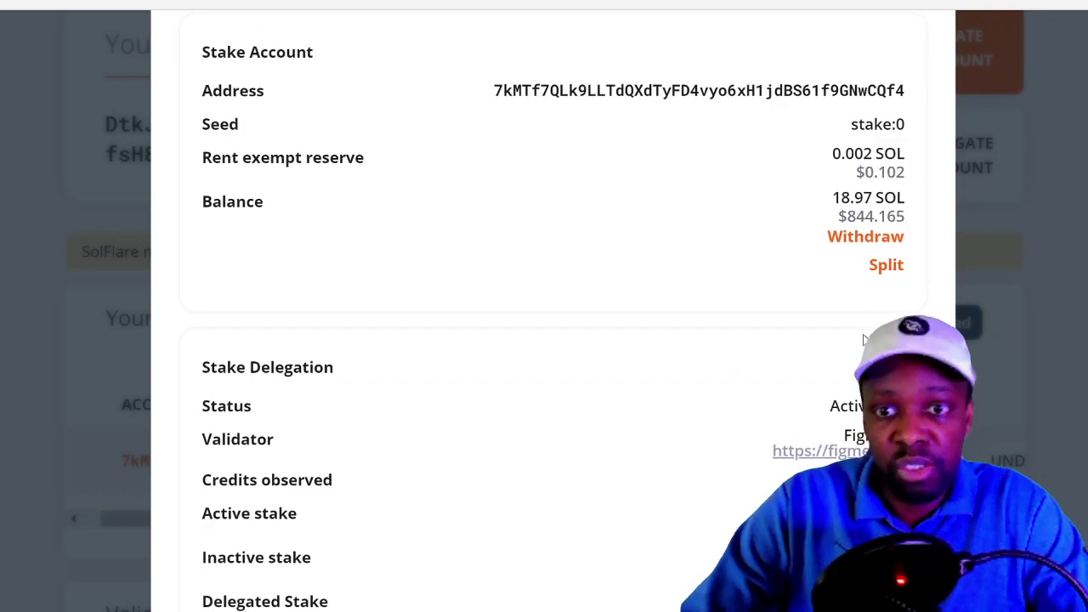
# Examine the Stake Delegation status, validator, credits and the active, inactive and delegated stake, and close the account details
pyautogui.scroll(-2, 865, 340)
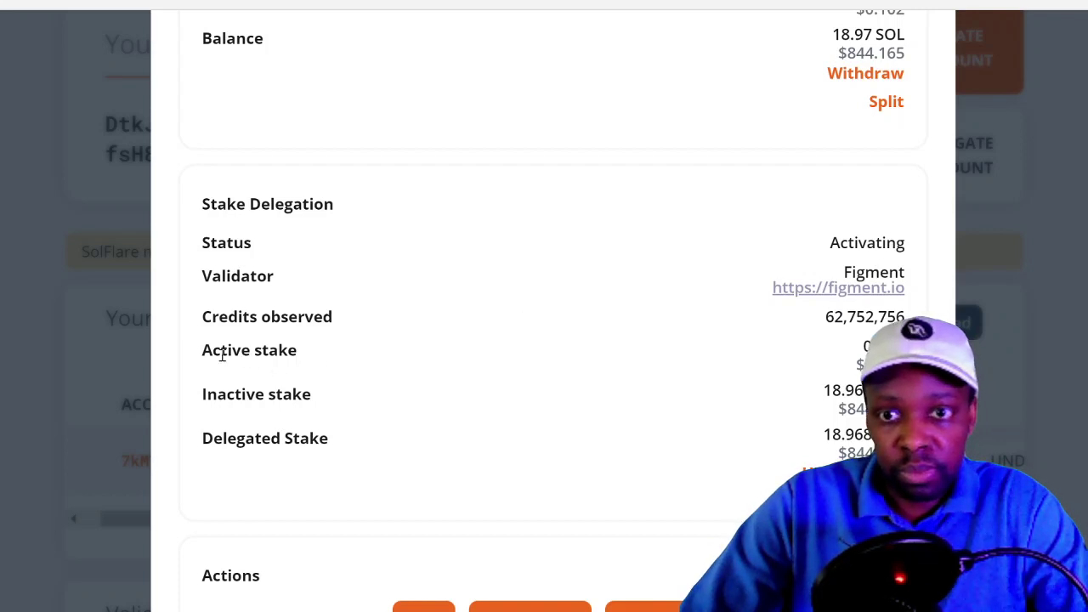
pyautogui.moveTo(221, 351); pyautogui.dragTo(863, 365)
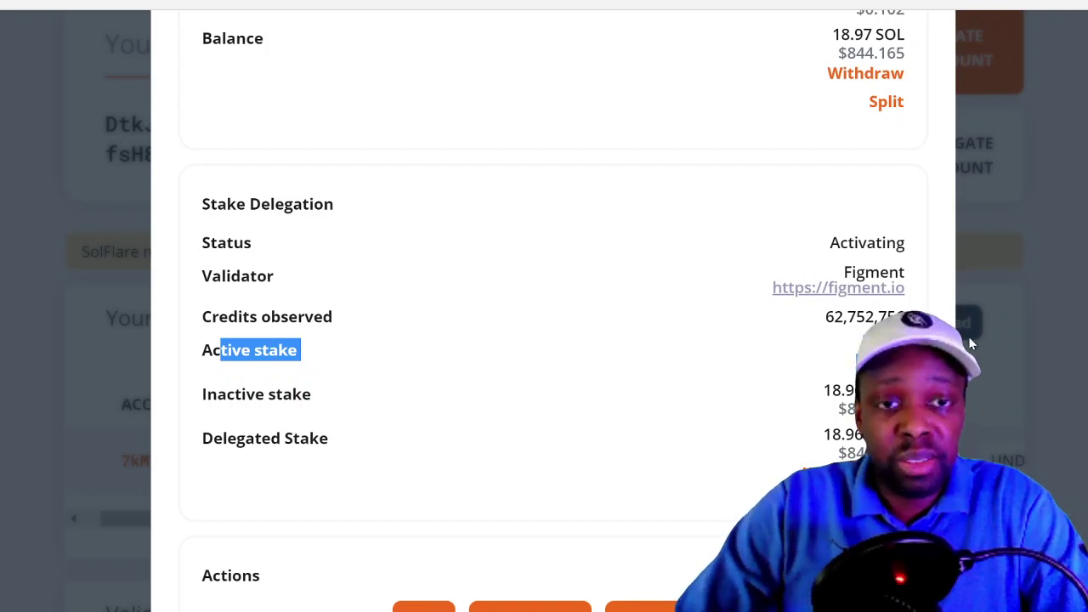
pyautogui.click(702, 269)
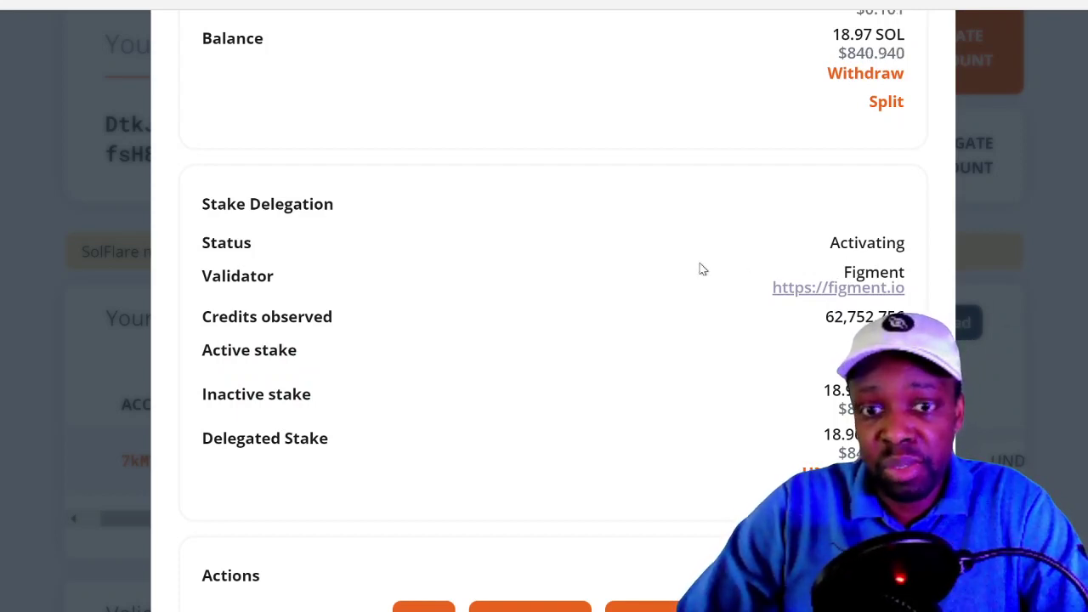
pyautogui.scroll(-2, 702, 268)
pyautogui.scroll(2, 703, 268)
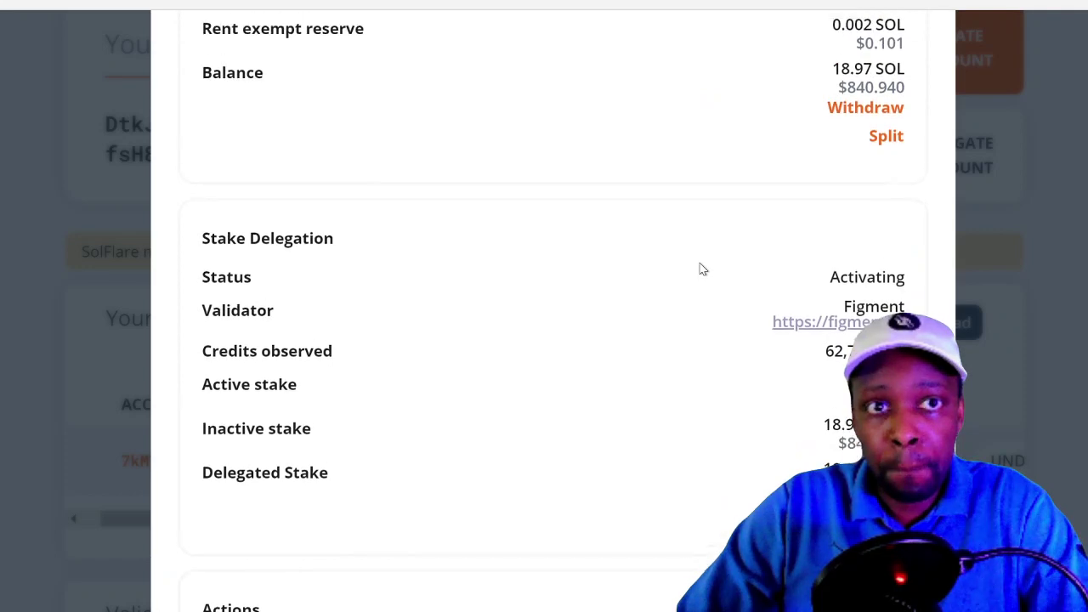
pyautogui.scroll(2, 702, 269)
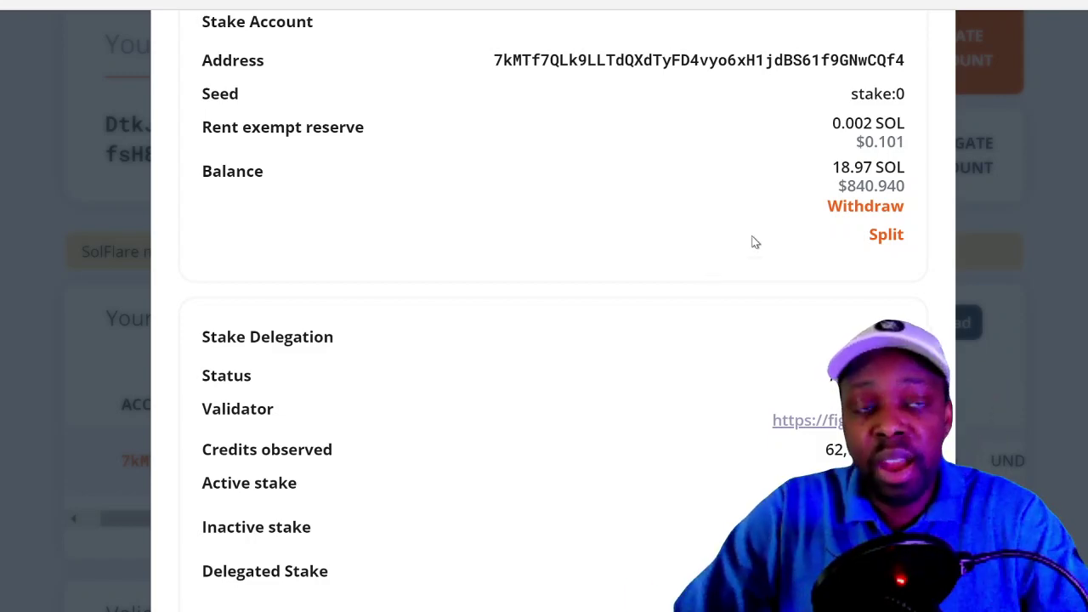
pyautogui.click(1048, 231)
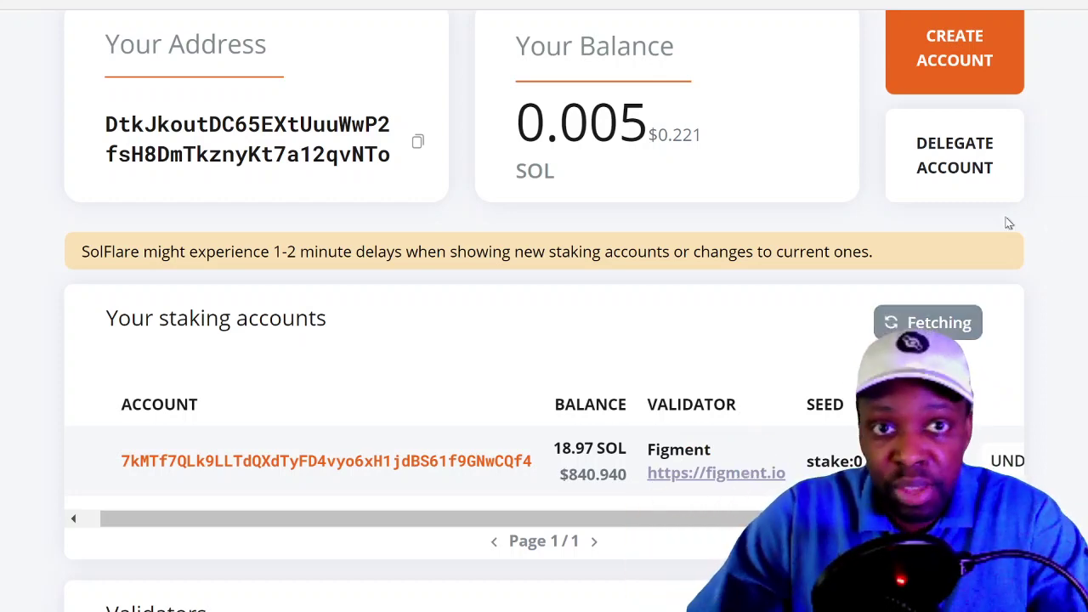
# Open the Wallet page and review the blocks, sender and recipient addresses, and values of all listed transactions
pyautogui.scroll(2, 992, 269)
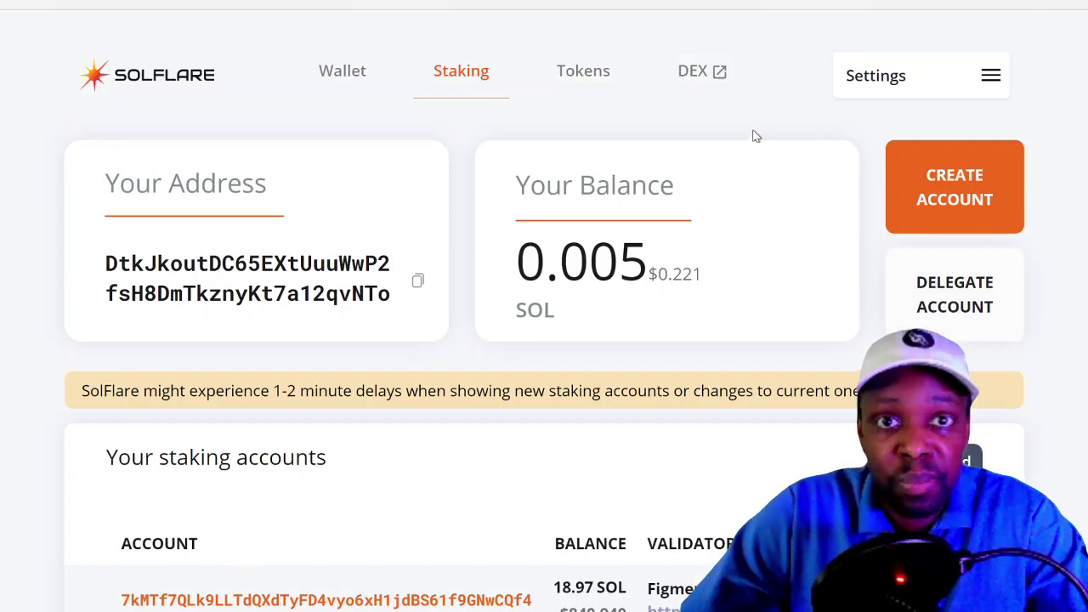
pyautogui.click(341, 77)
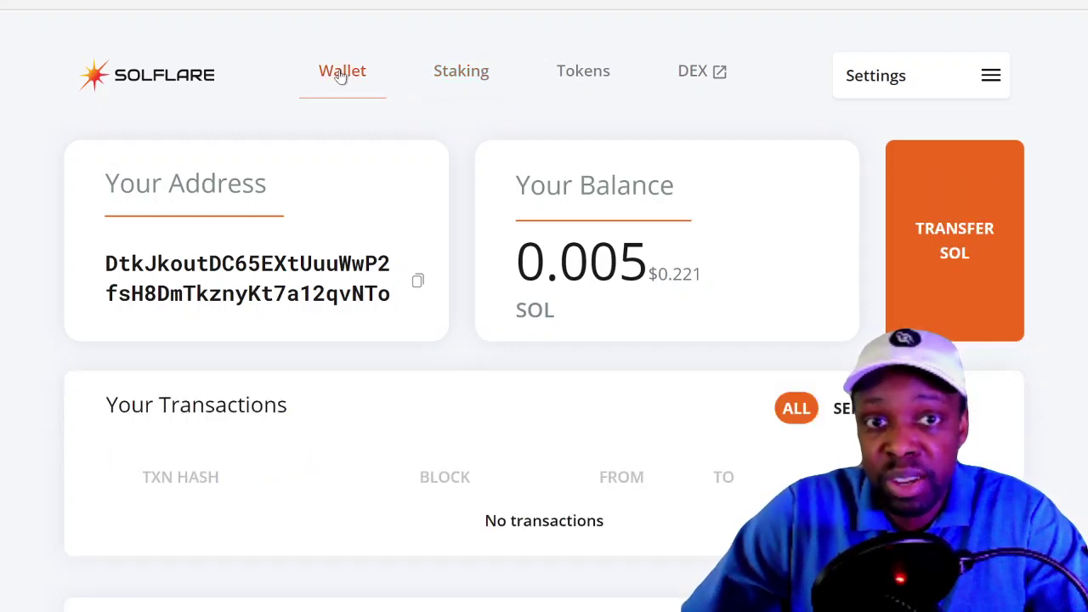
pyautogui.scroll(-4, 211, 83)
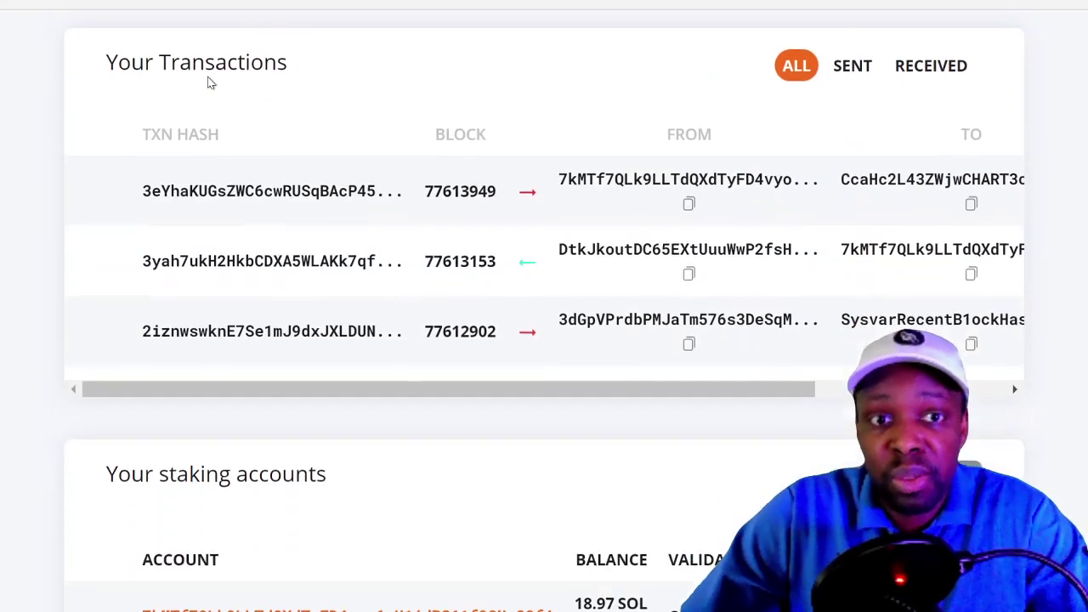
pyautogui.scroll(1, 387, 183)
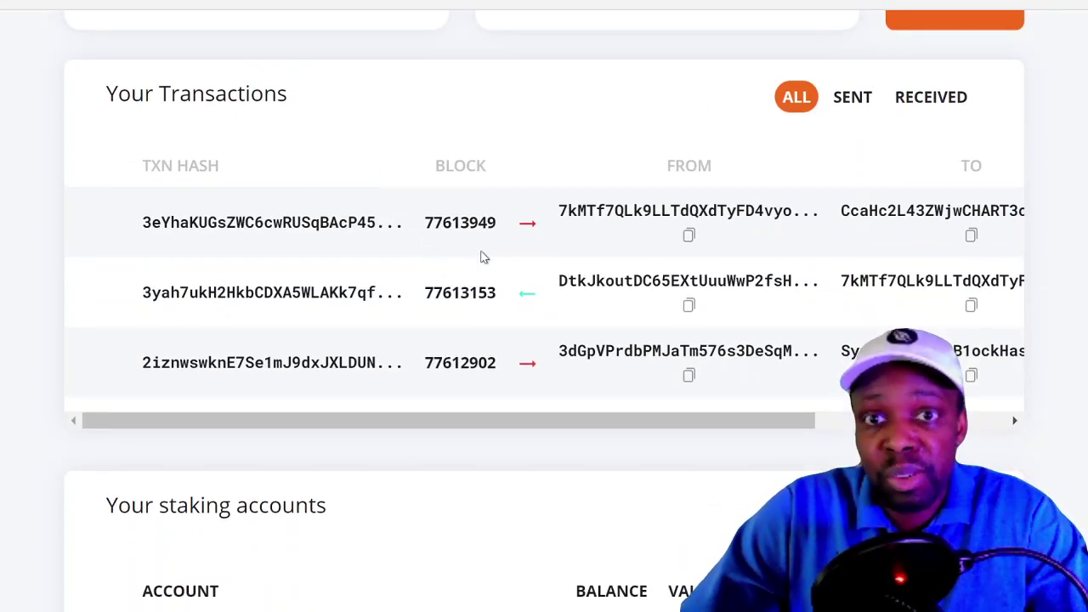
pyautogui.hscroll(5, 481, 257)
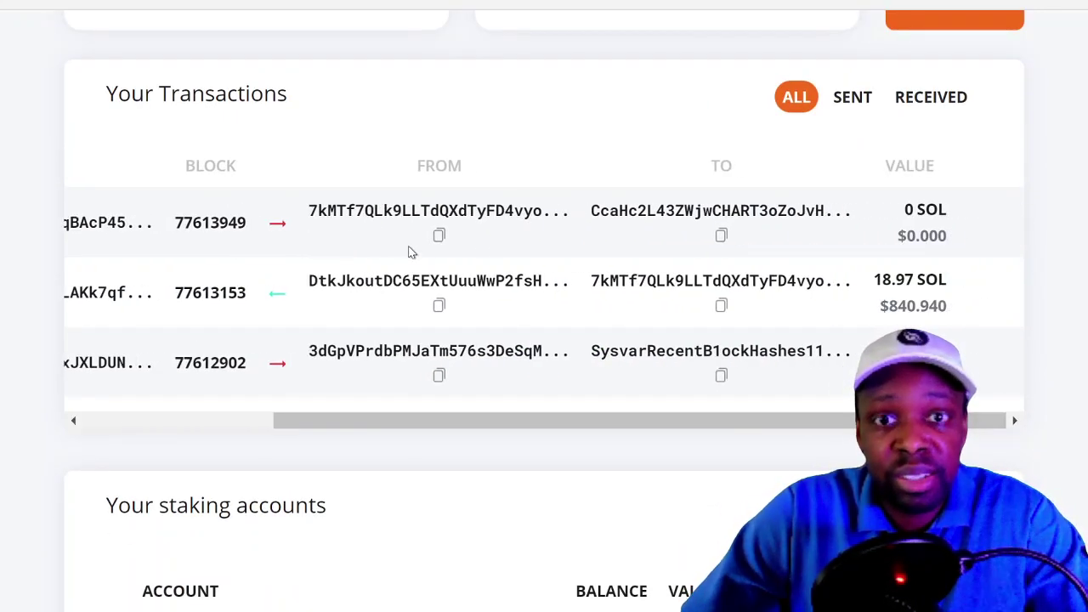
pyautogui.hscroll(-2, 408, 252)
pyautogui.hscroll(2, 409, 251)
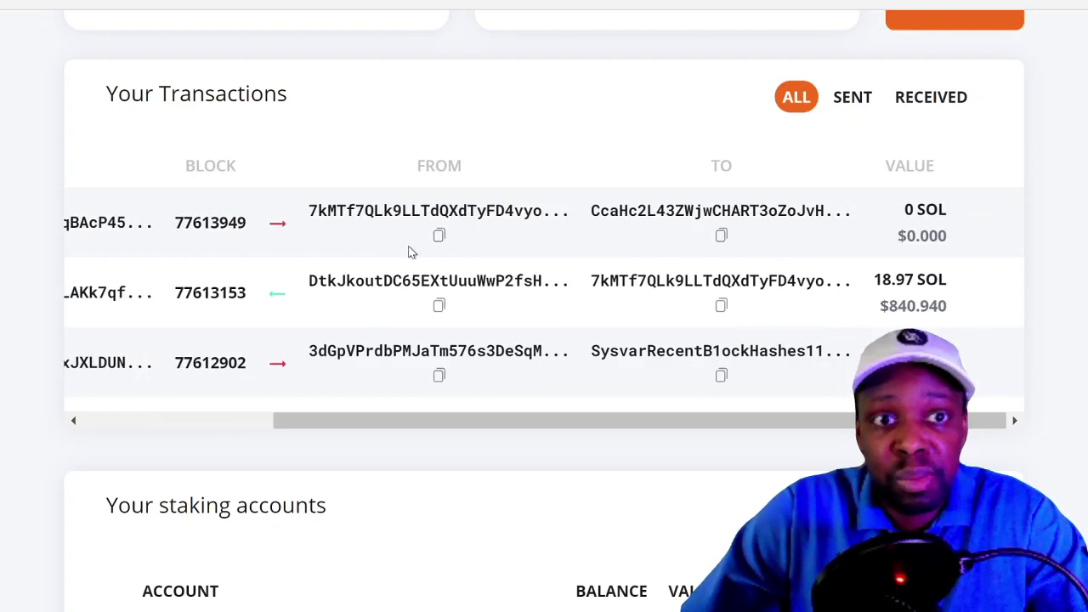
# Review the transaction hashes and the staking account's balance and validator on the Wallet page
pyautogui.scroll(-1, 457, 300)
pyautogui.hscroll(-4, 457, 299)
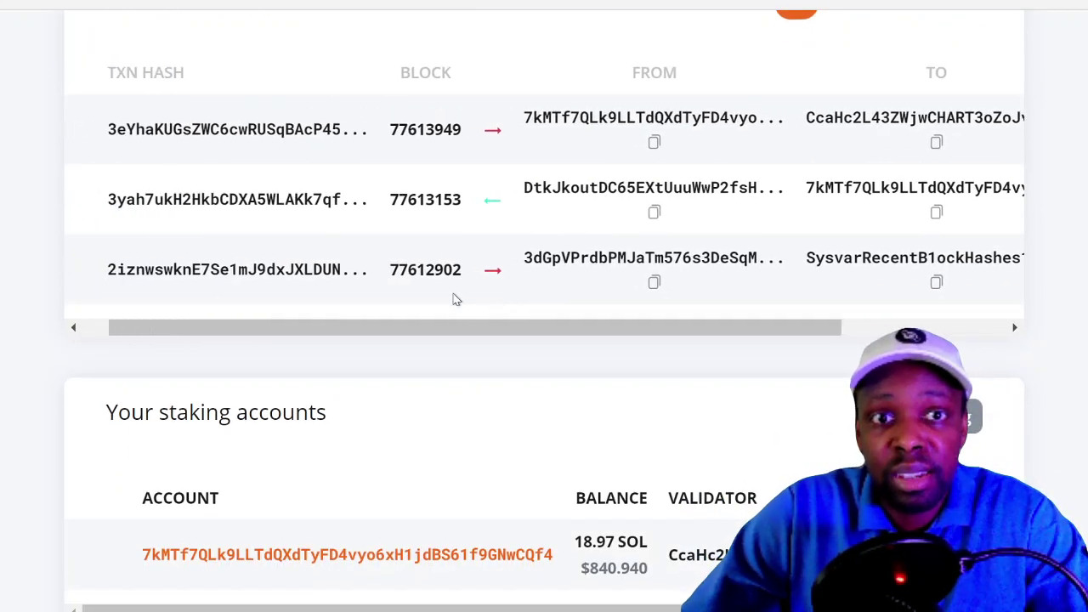
pyautogui.hscroll(-1, 455, 299)
pyautogui.scroll(-1, 429, 441)
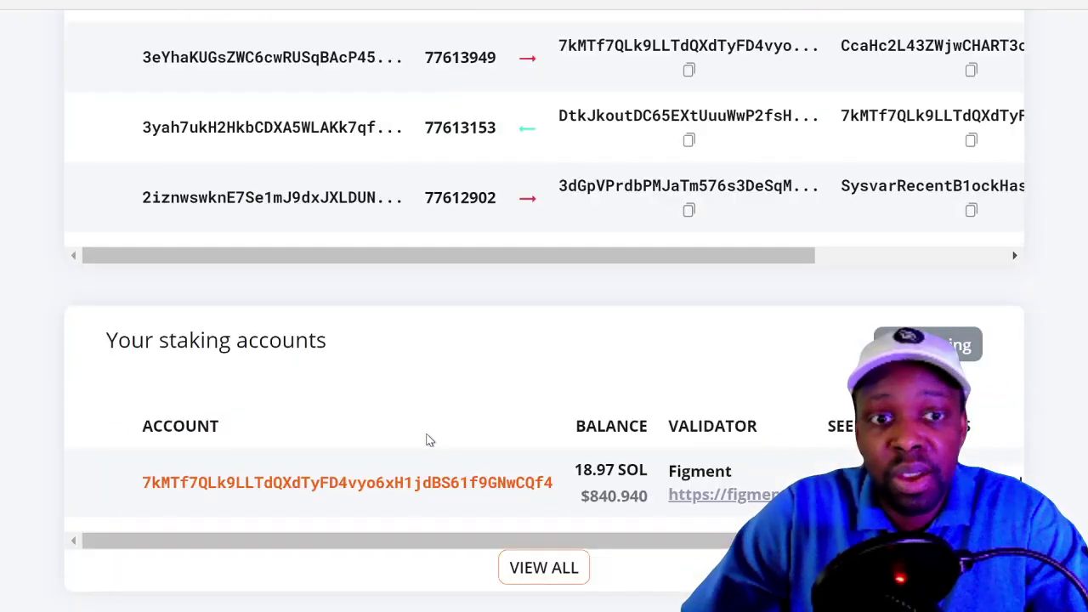
pyautogui.scroll(5, 470, 532)
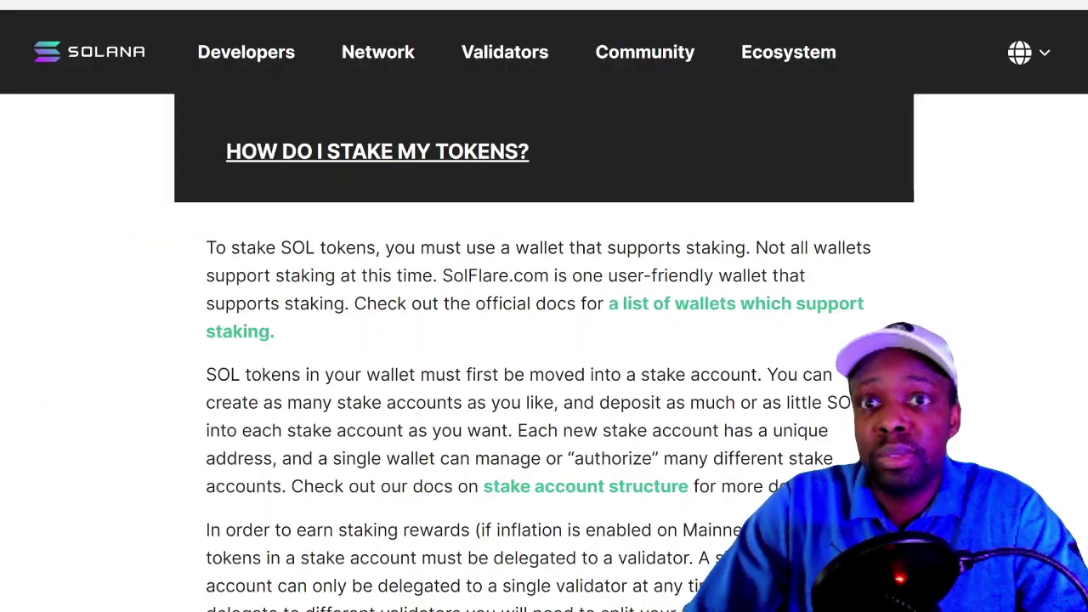
# Switch to the Solana website, open its home page and review the introduction and network statistics
pyautogui.scroll(3, 230, 109)
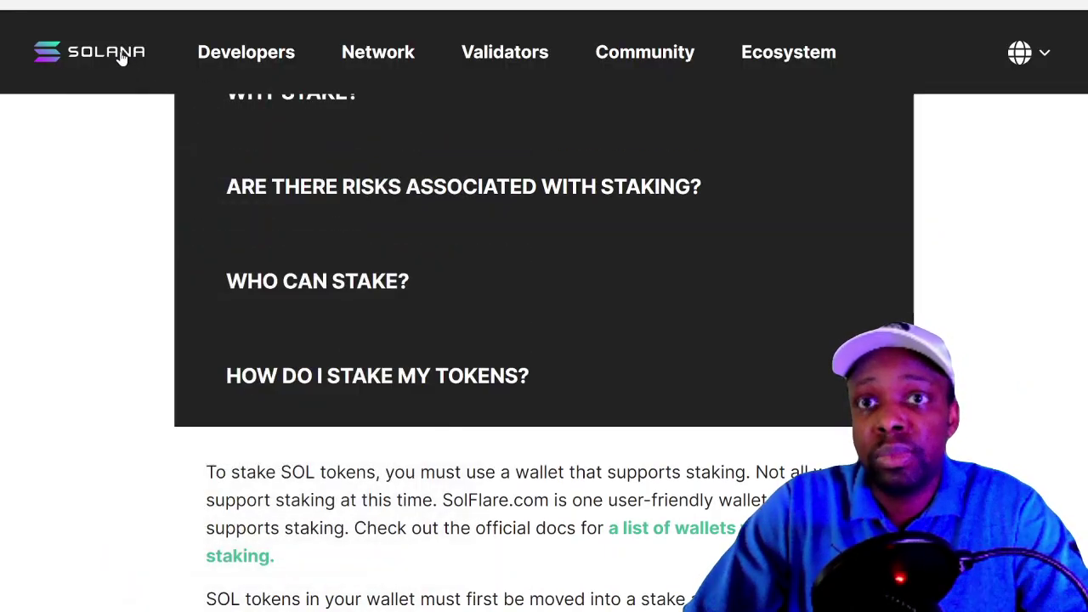
pyautogui.click(122, 56)
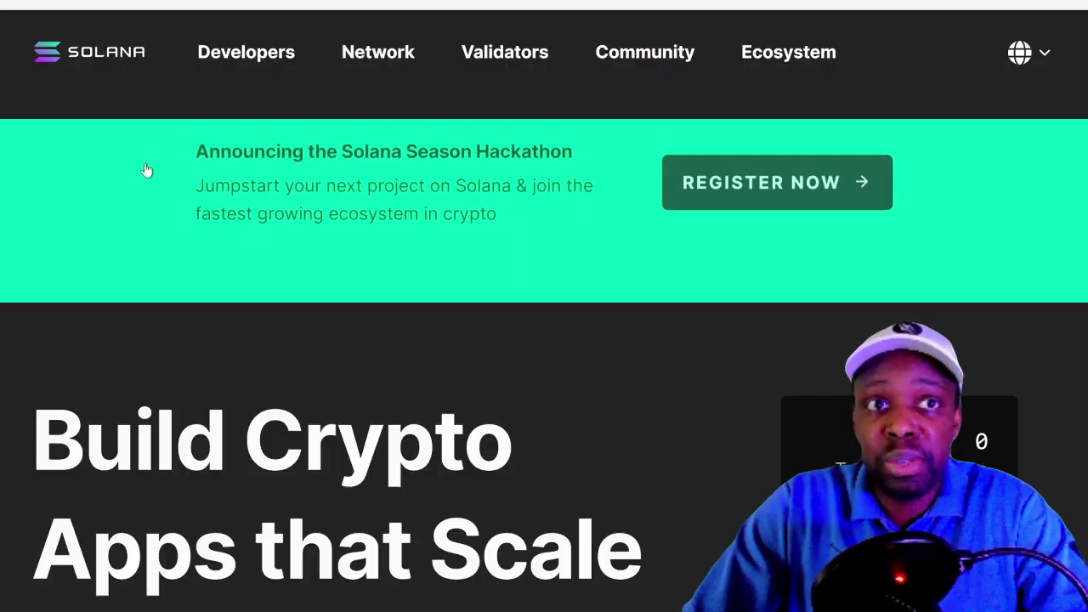
pyautogui.scroll(-4, 18, 425)
pyautogui.scroll(-1, 18, 426)
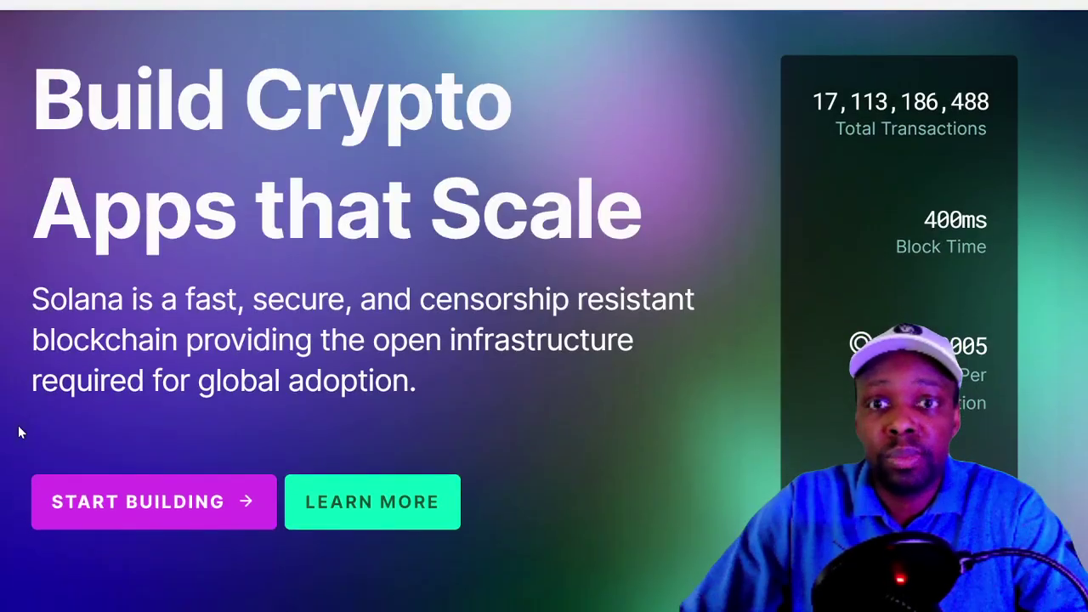
pyautogui.scroll(1, 19, 426)
pyautogui.scroll(-1, 19, 426)
pyautogui.scroll(1, 19, 426)
pyautogui.scroll(-1, 19, 433)
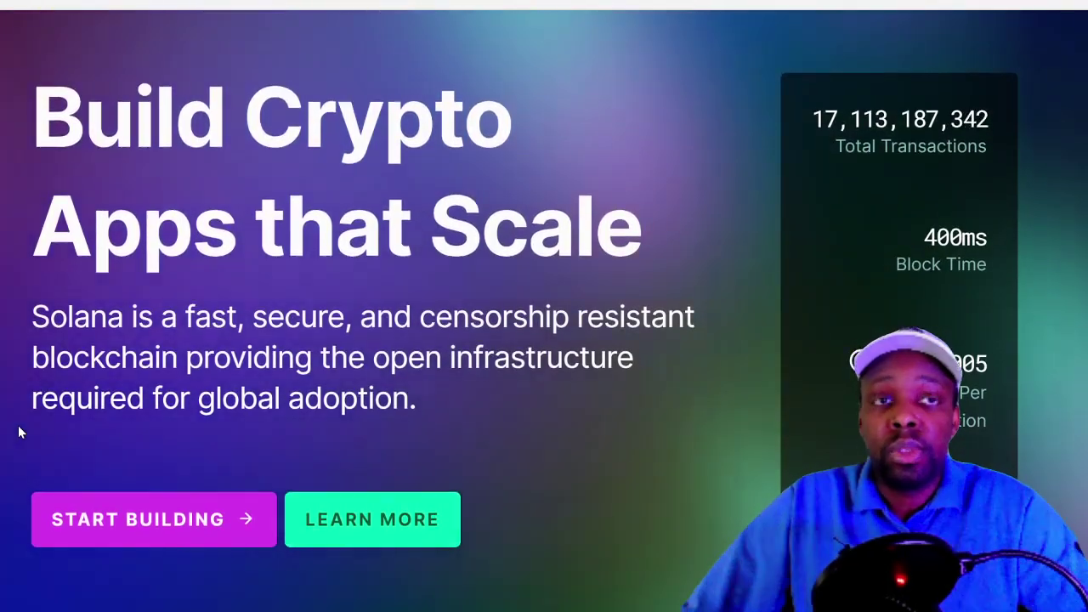